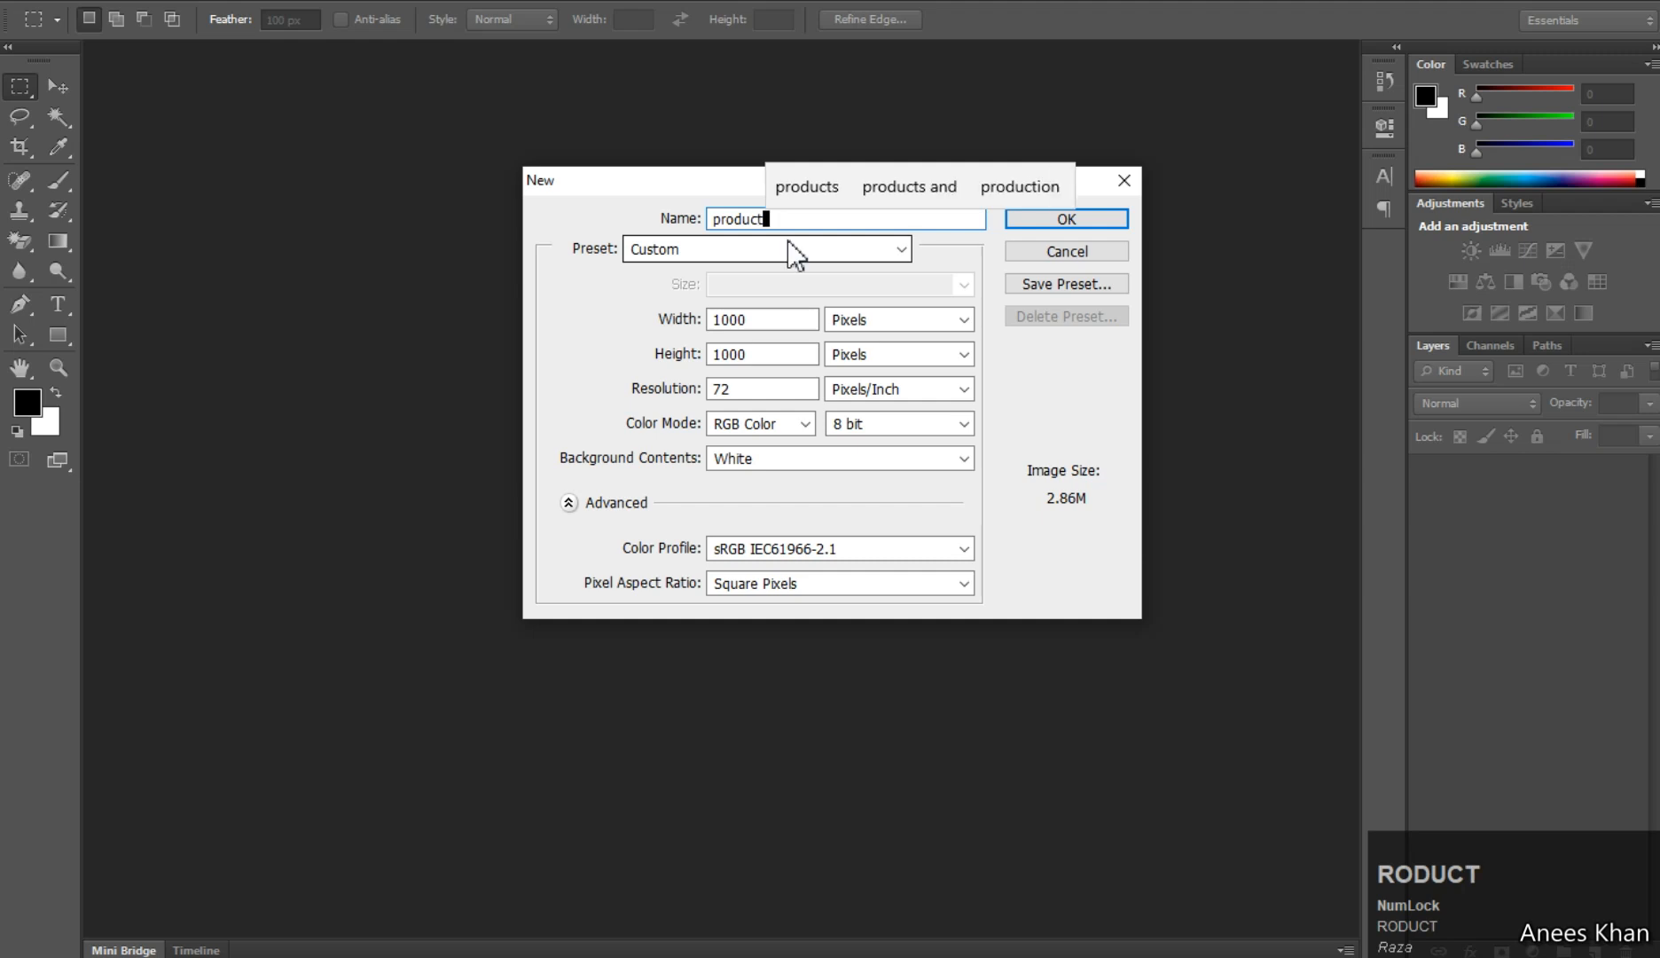
- Create the 1000 × 1000 pixel document named "product editing" and convert its locked Background into a regular layer
text(ed)
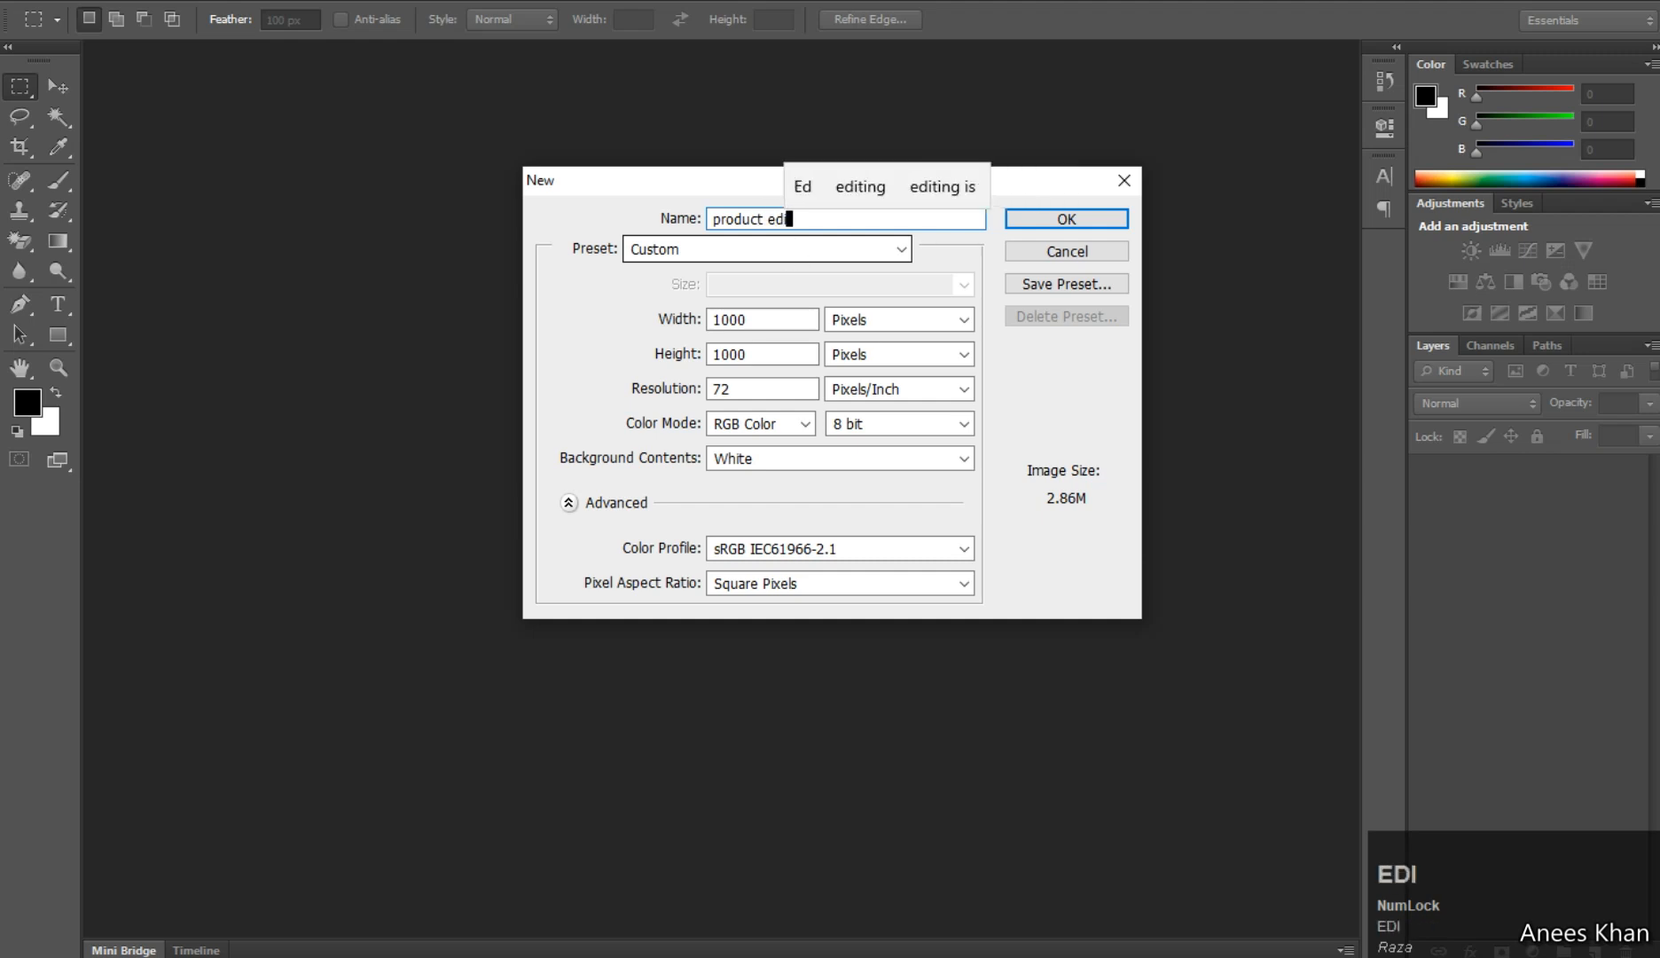
text(itin)
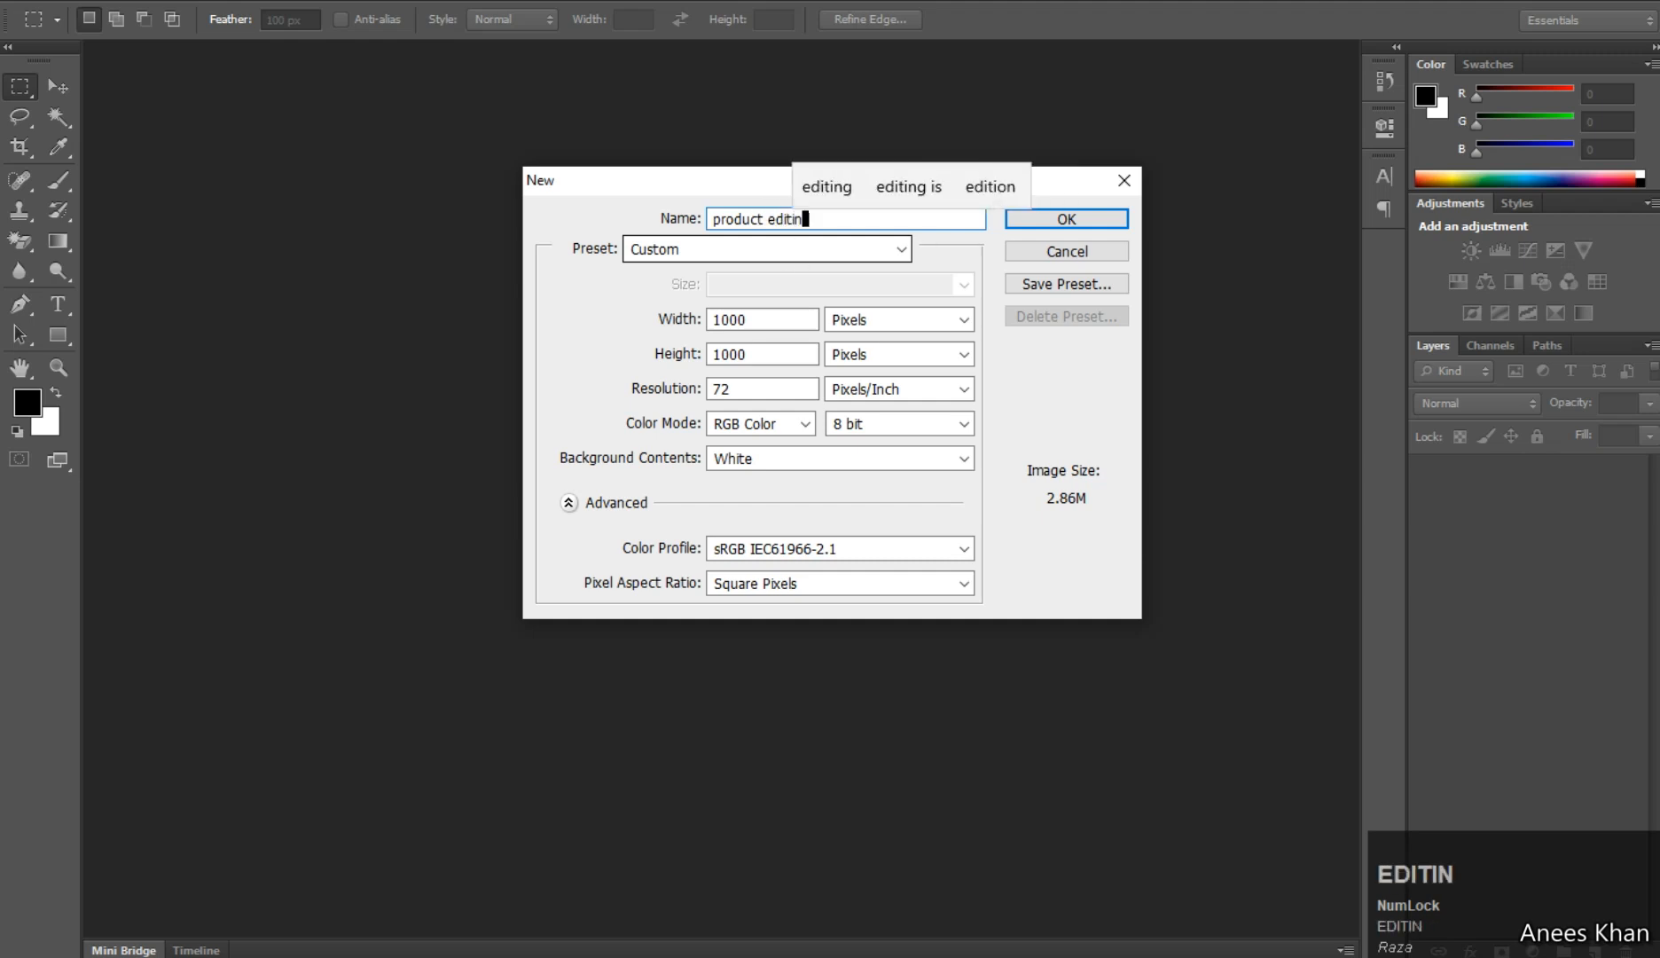
text(g)
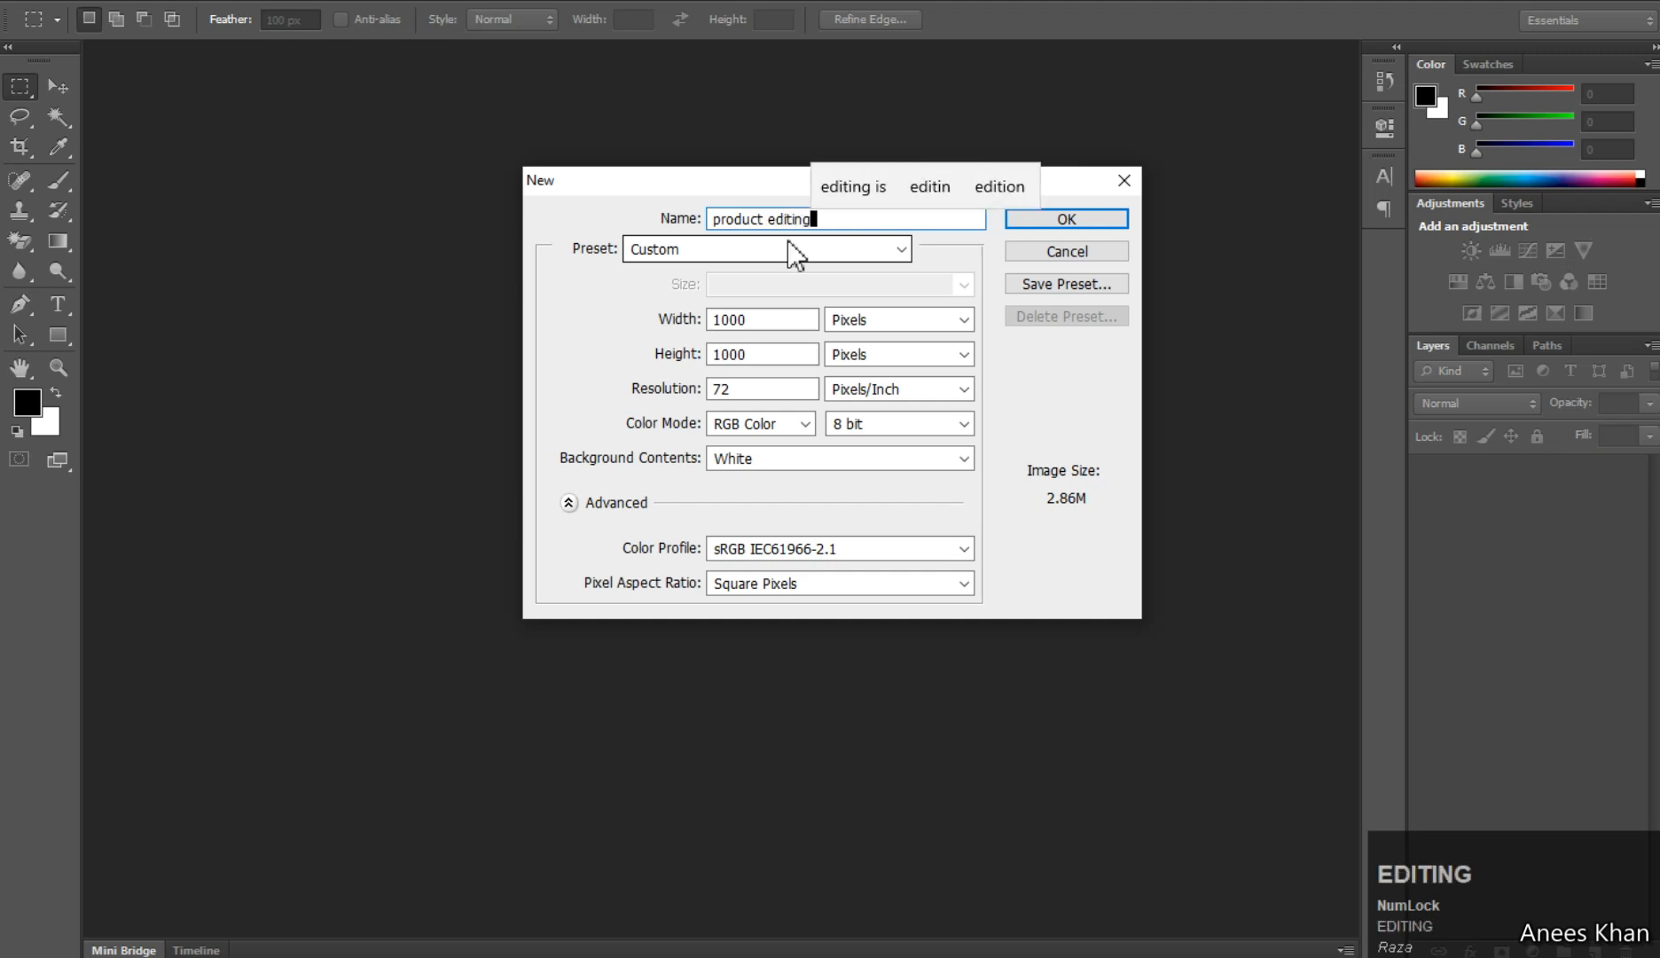
click(1067, 219)
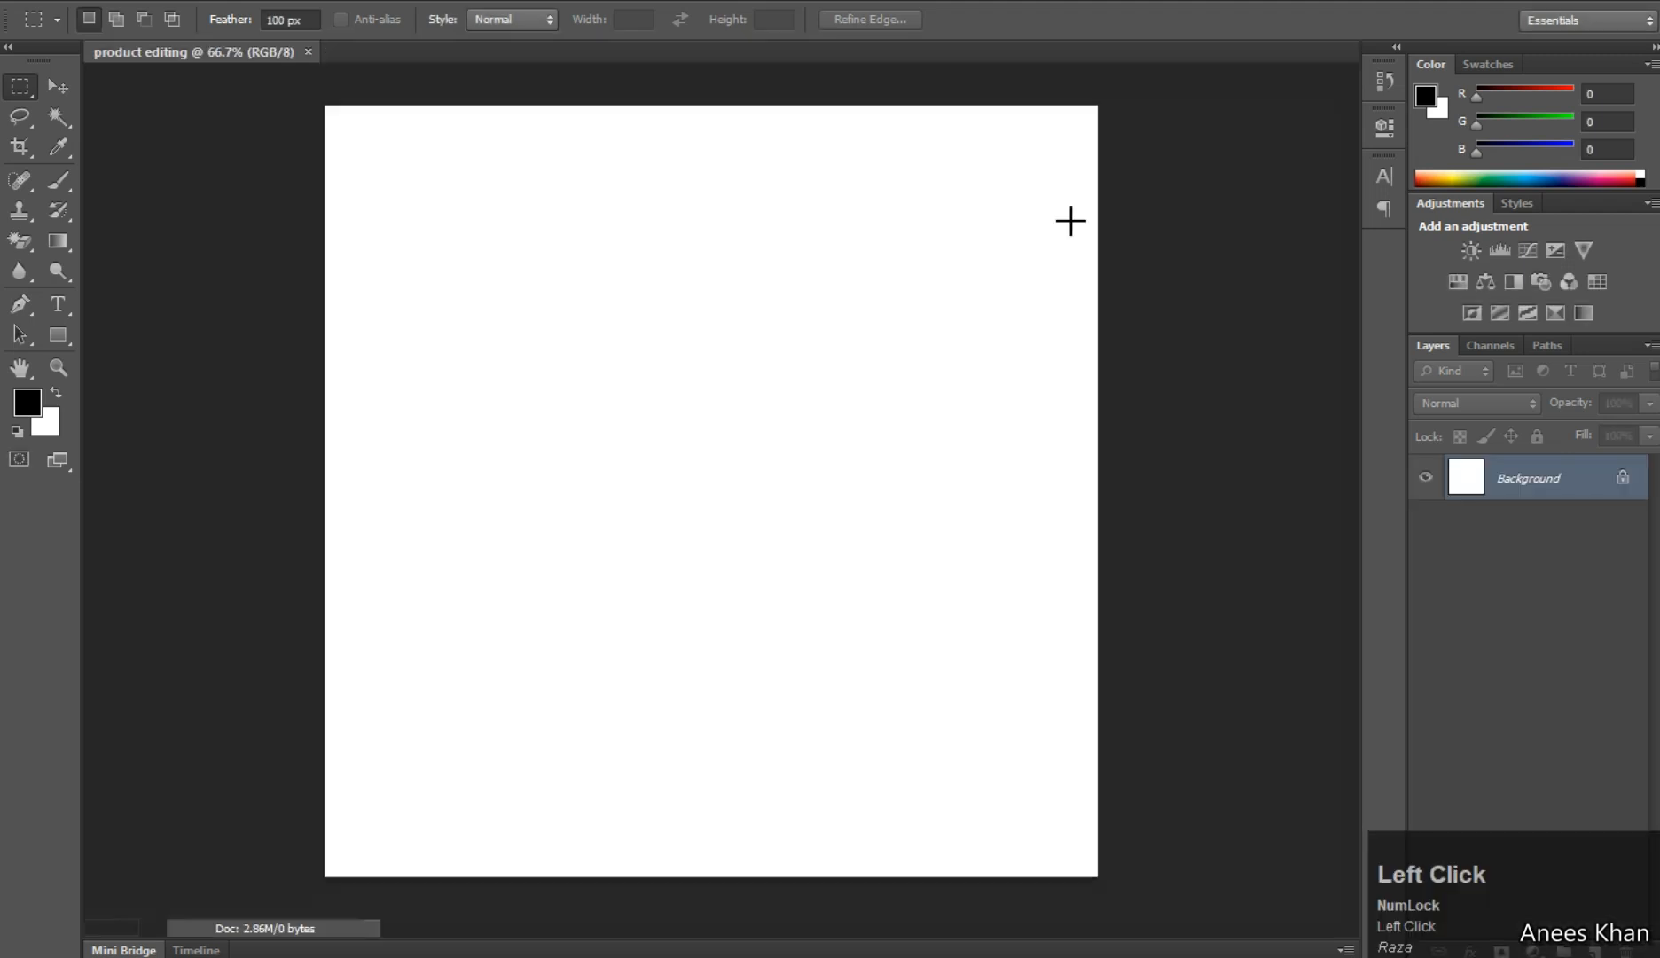
double_click(1634, 476)
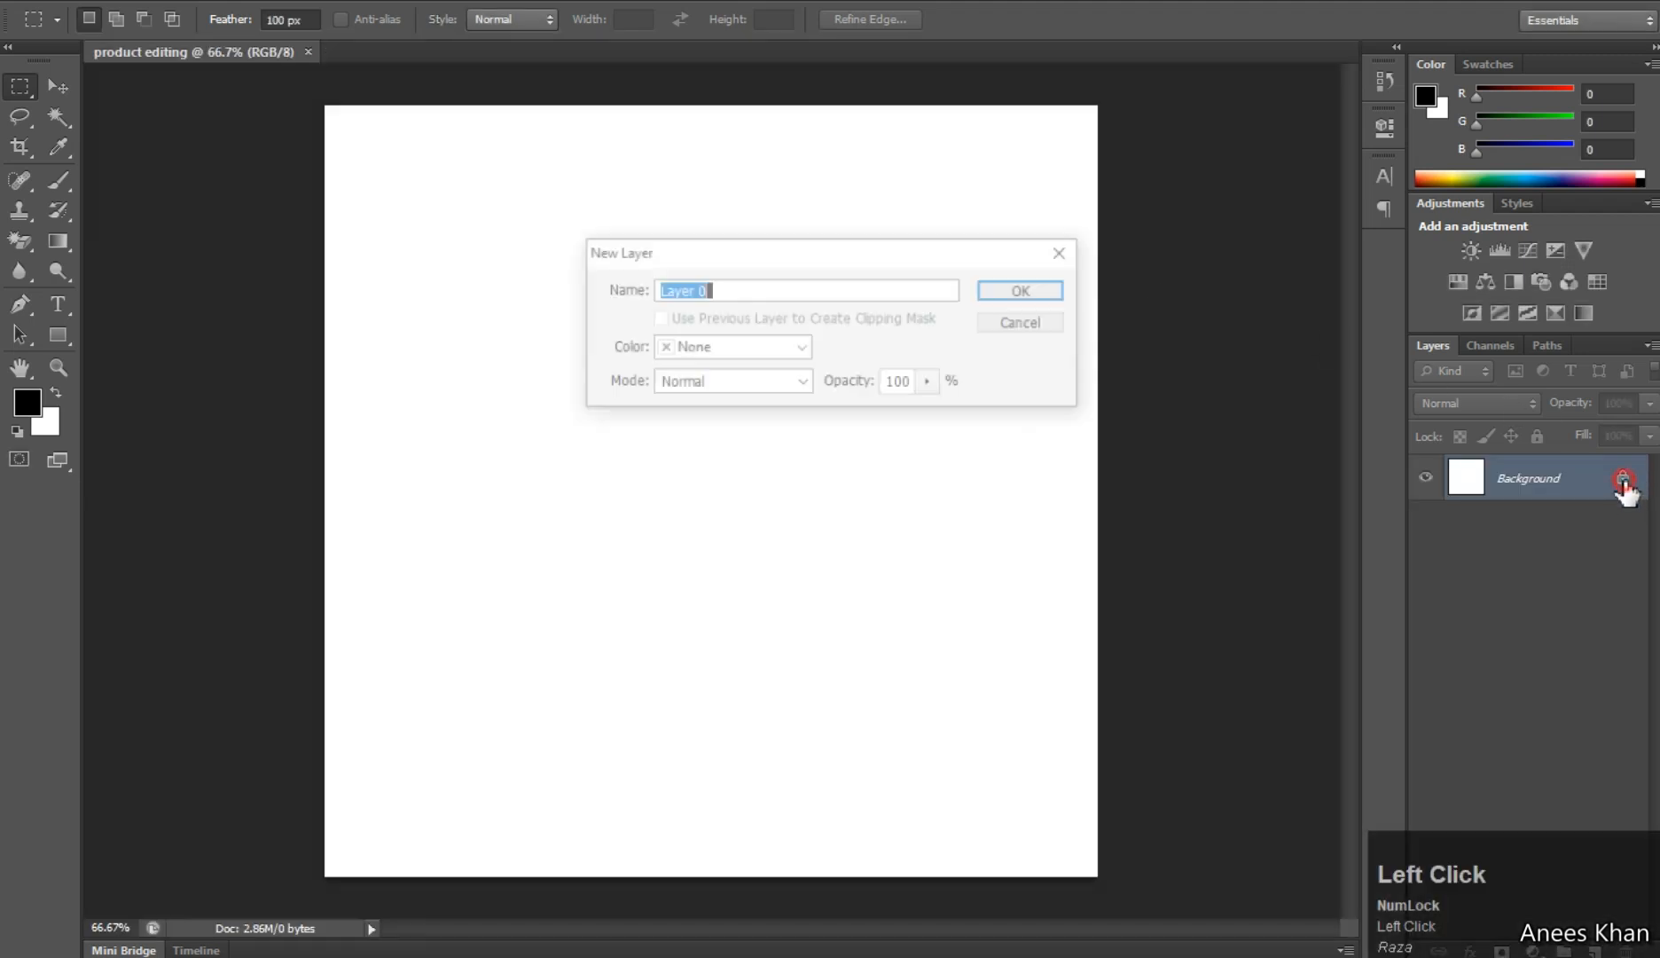
click(999, 298)
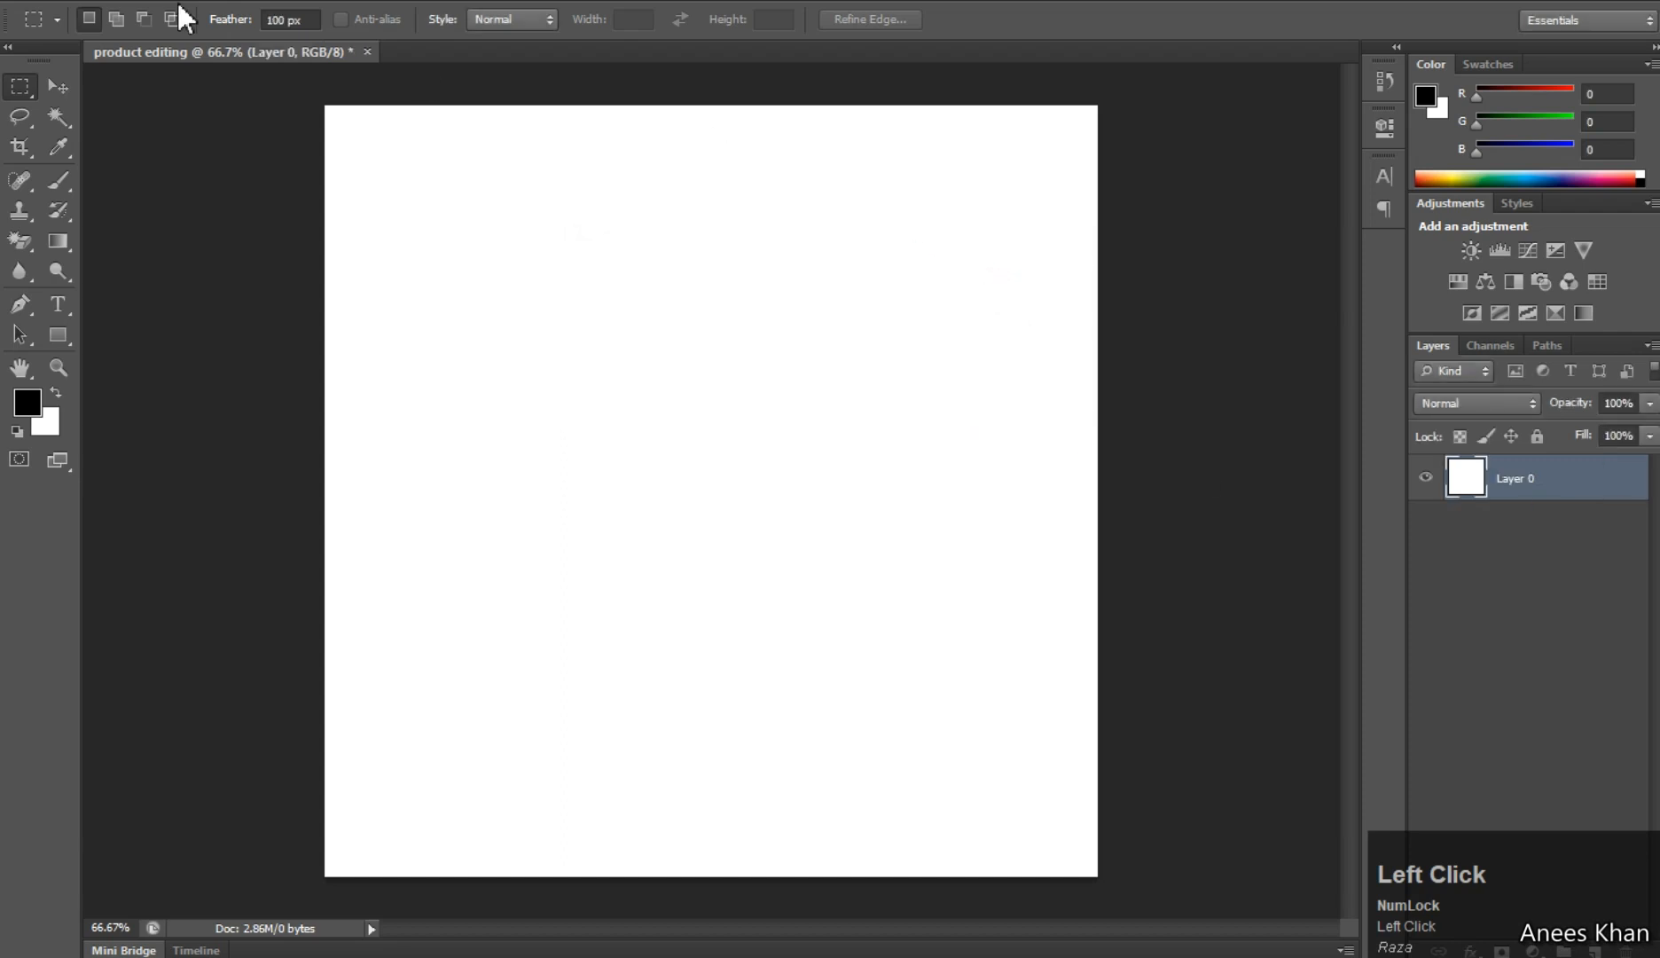
- Open the two product photos IMG_20220802_124746_559 and IMG_20220802_185935_450 together from the animations folder
click(58, 3)
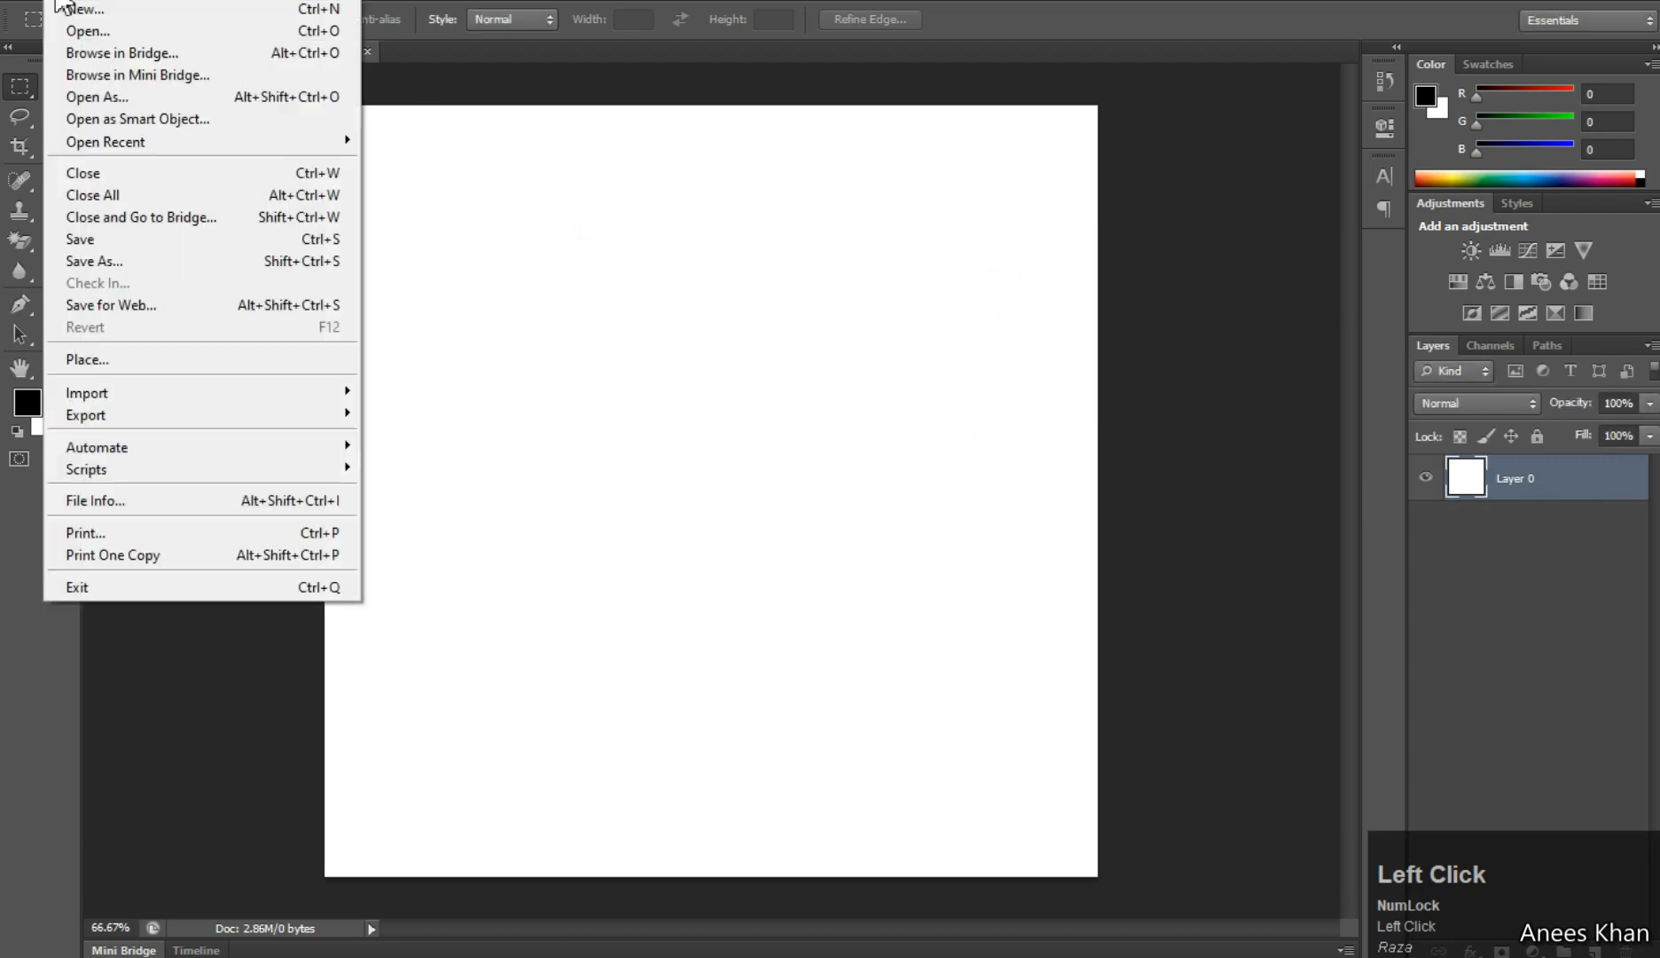
click(89, 32)
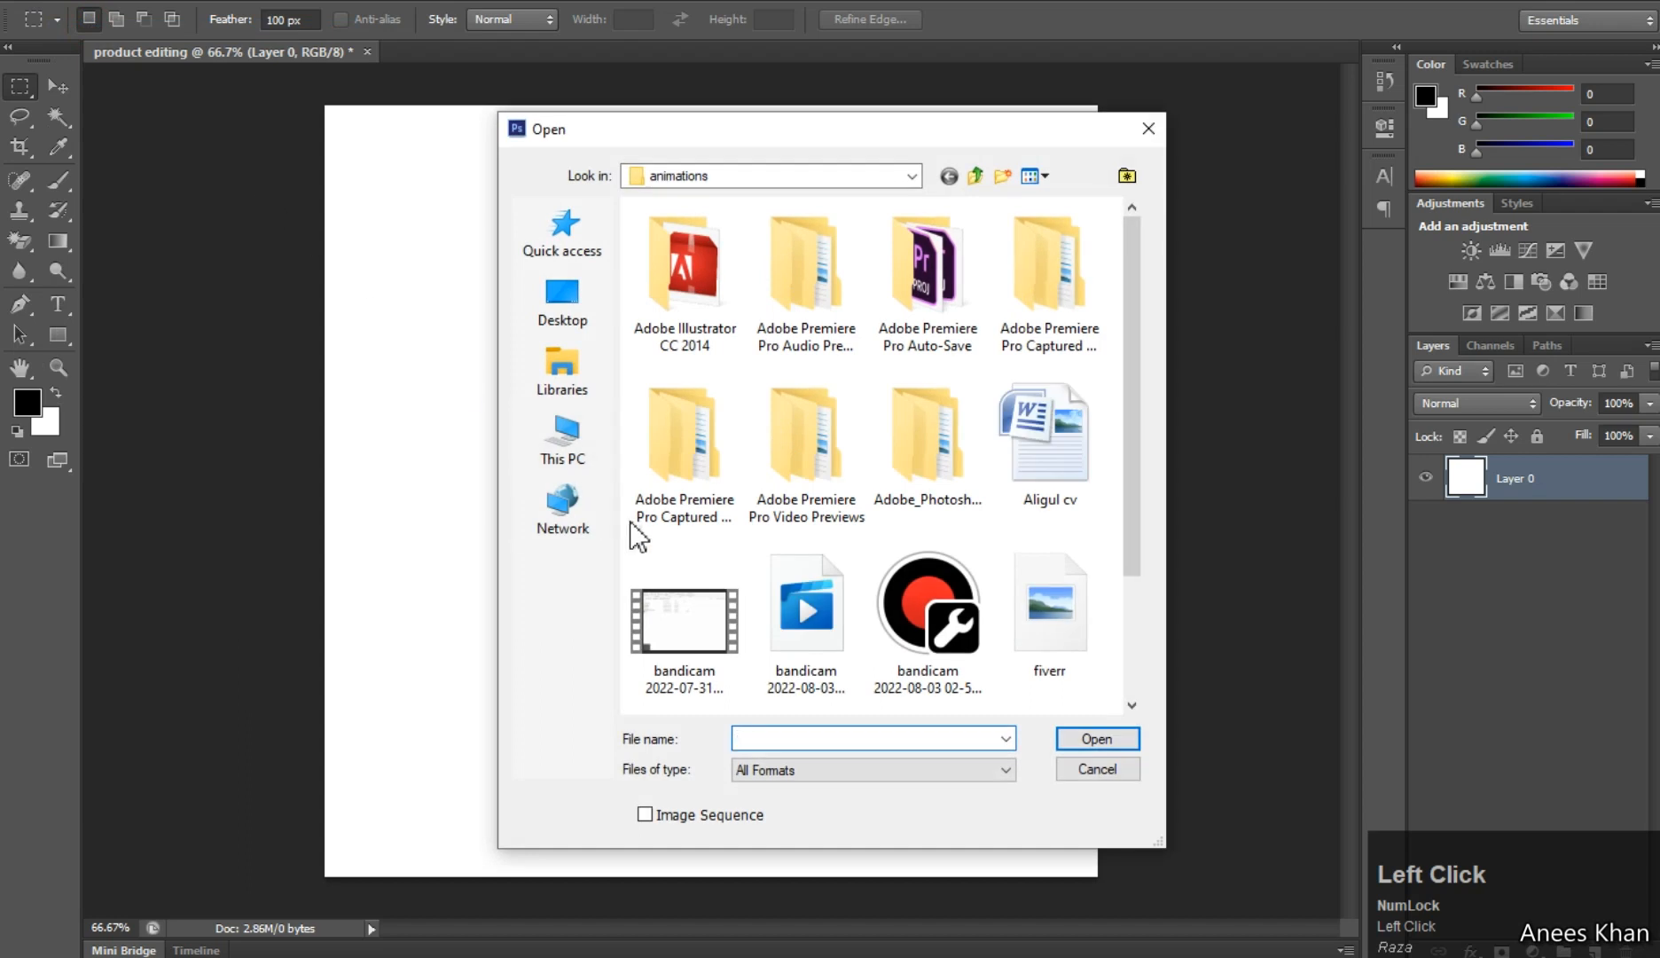
scroll(805, 530, down, 2)
click(687, 603)
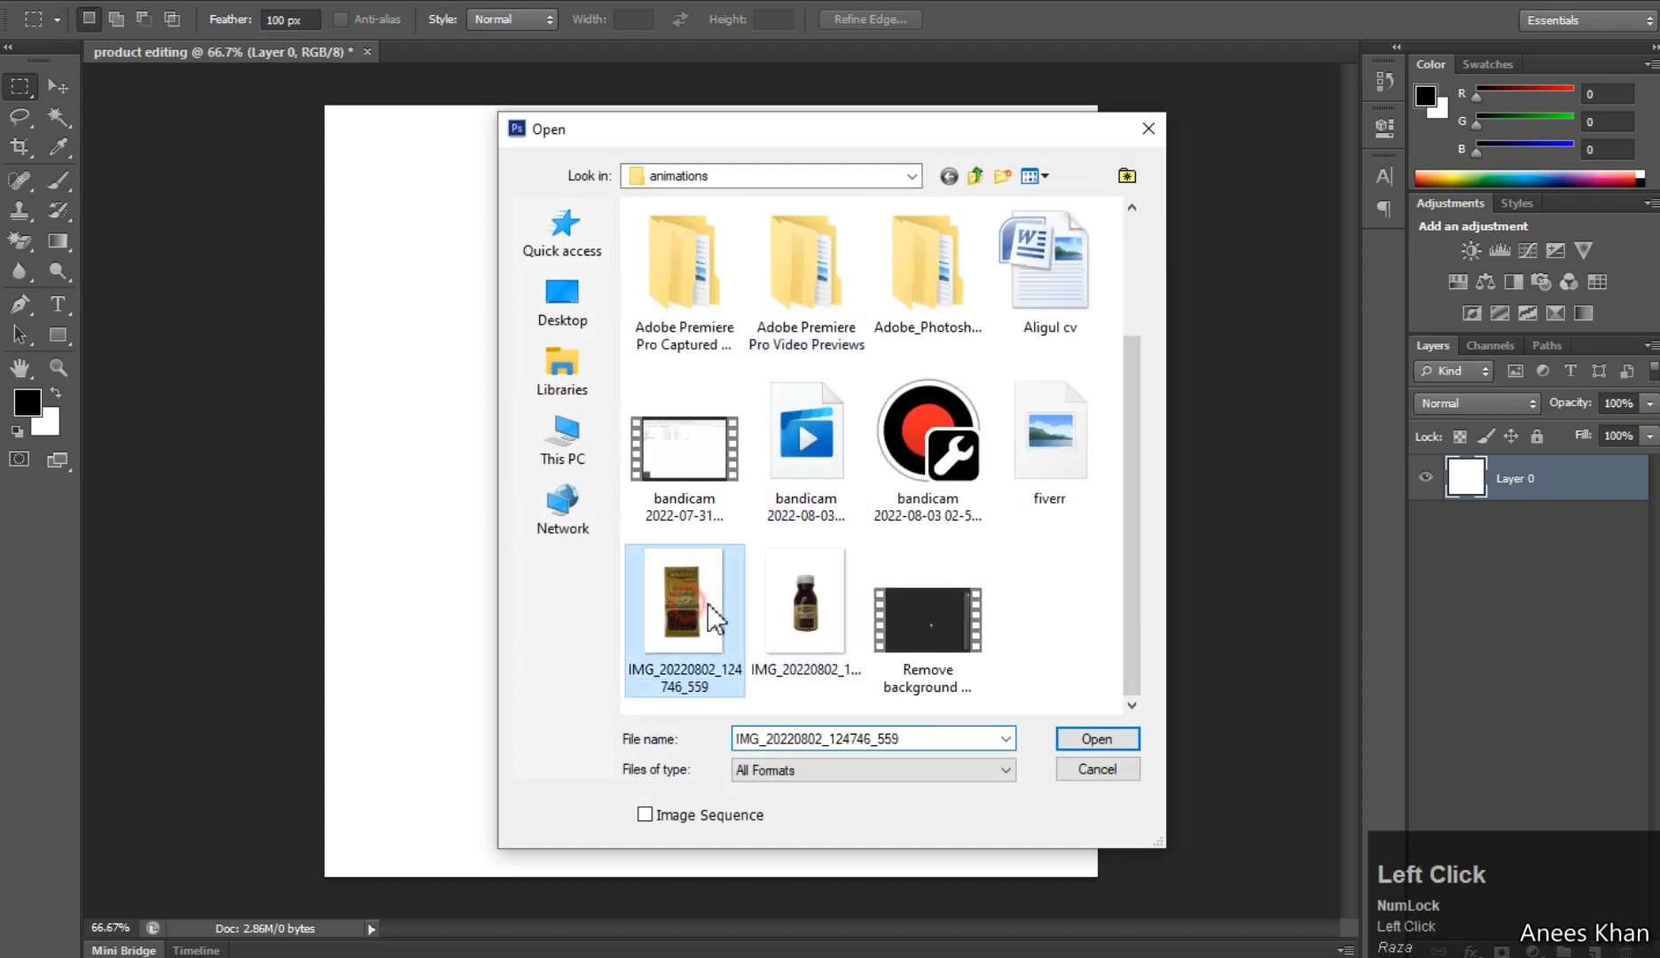
ctrl+click(799, 612)
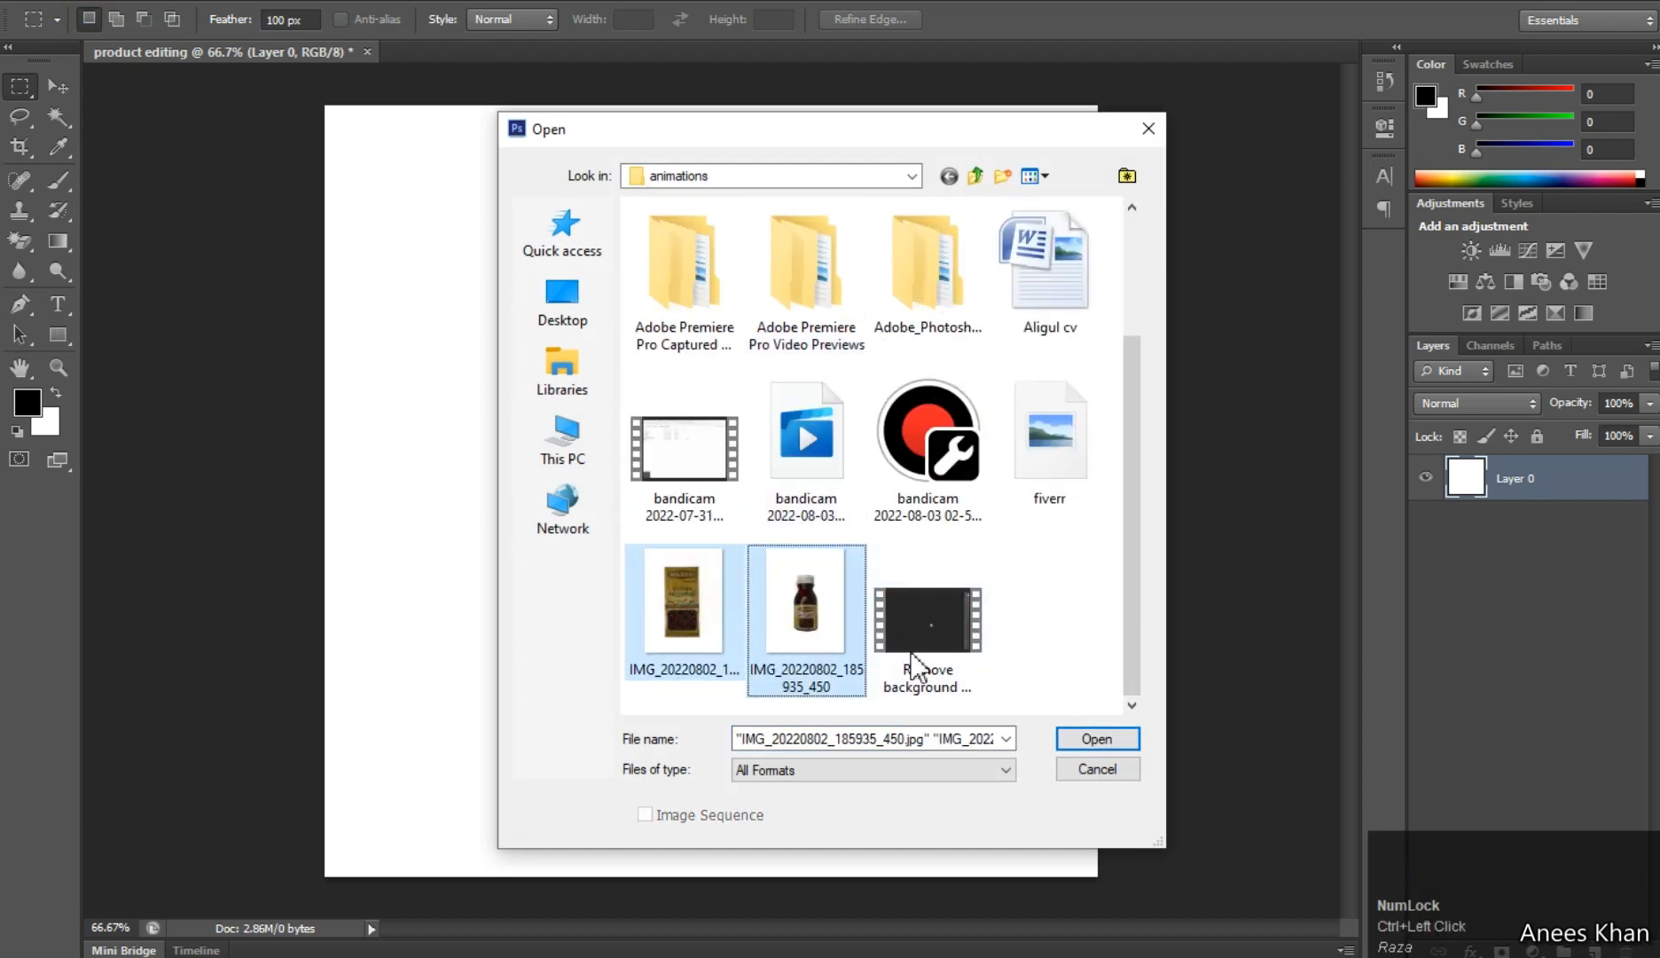
click(1073, 738)
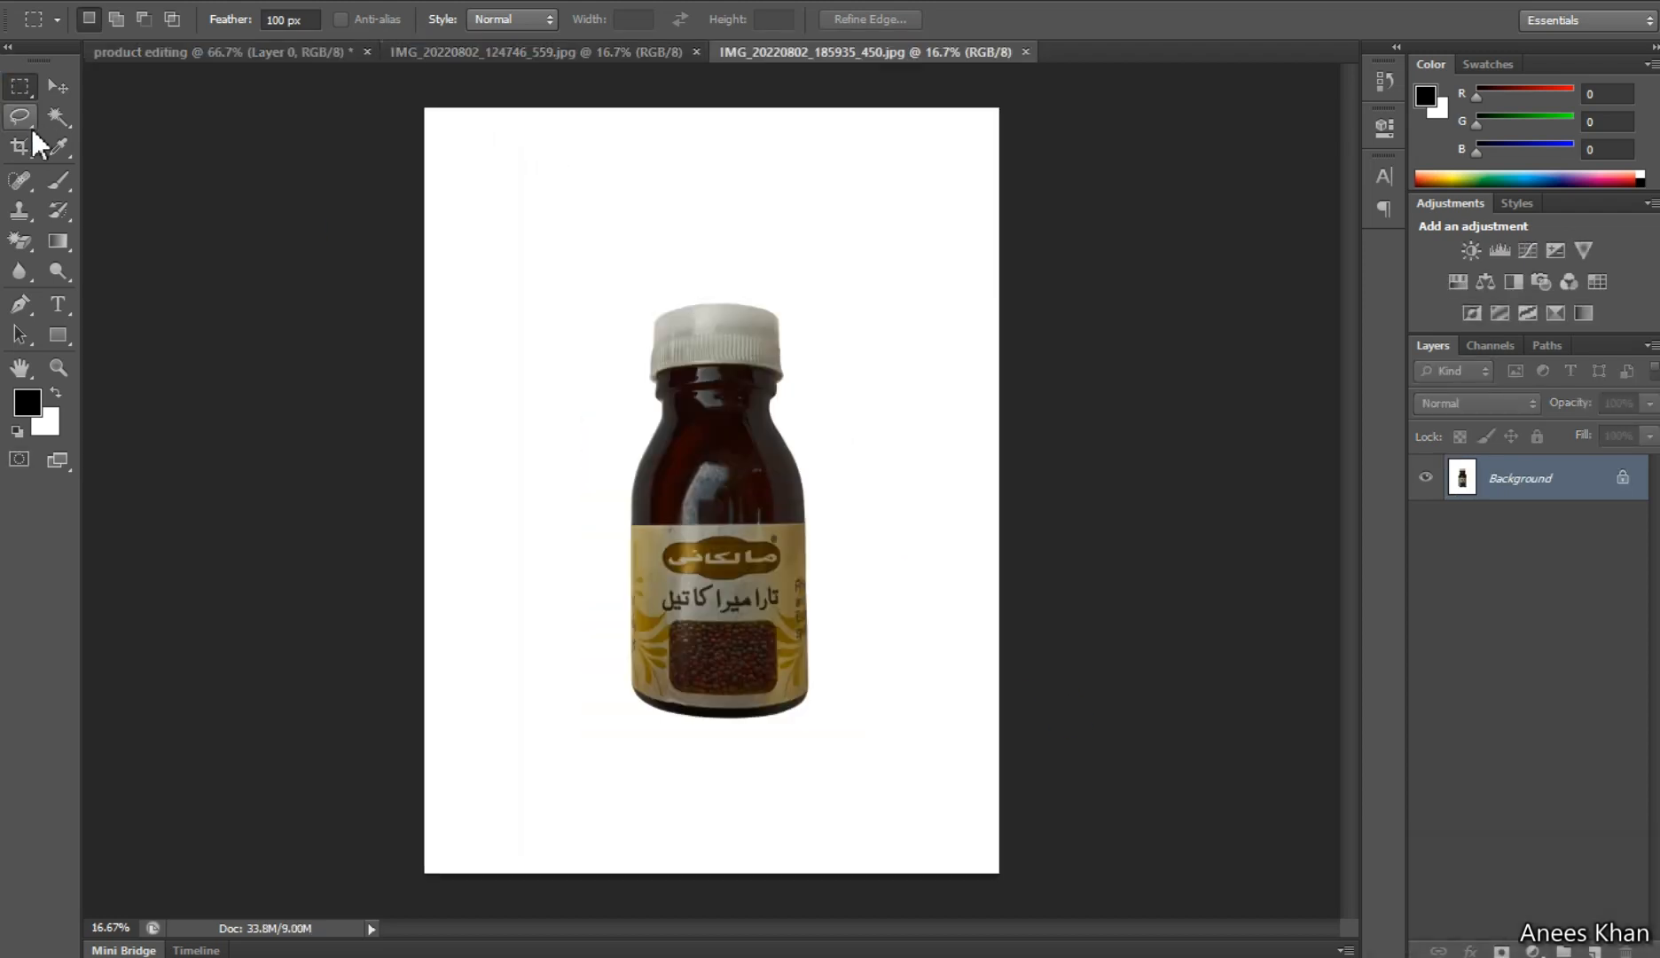
- Erase the white backgrounds around the bottle and the Bitter Mustard box with the Magic Eraser tool
click(32, 184)
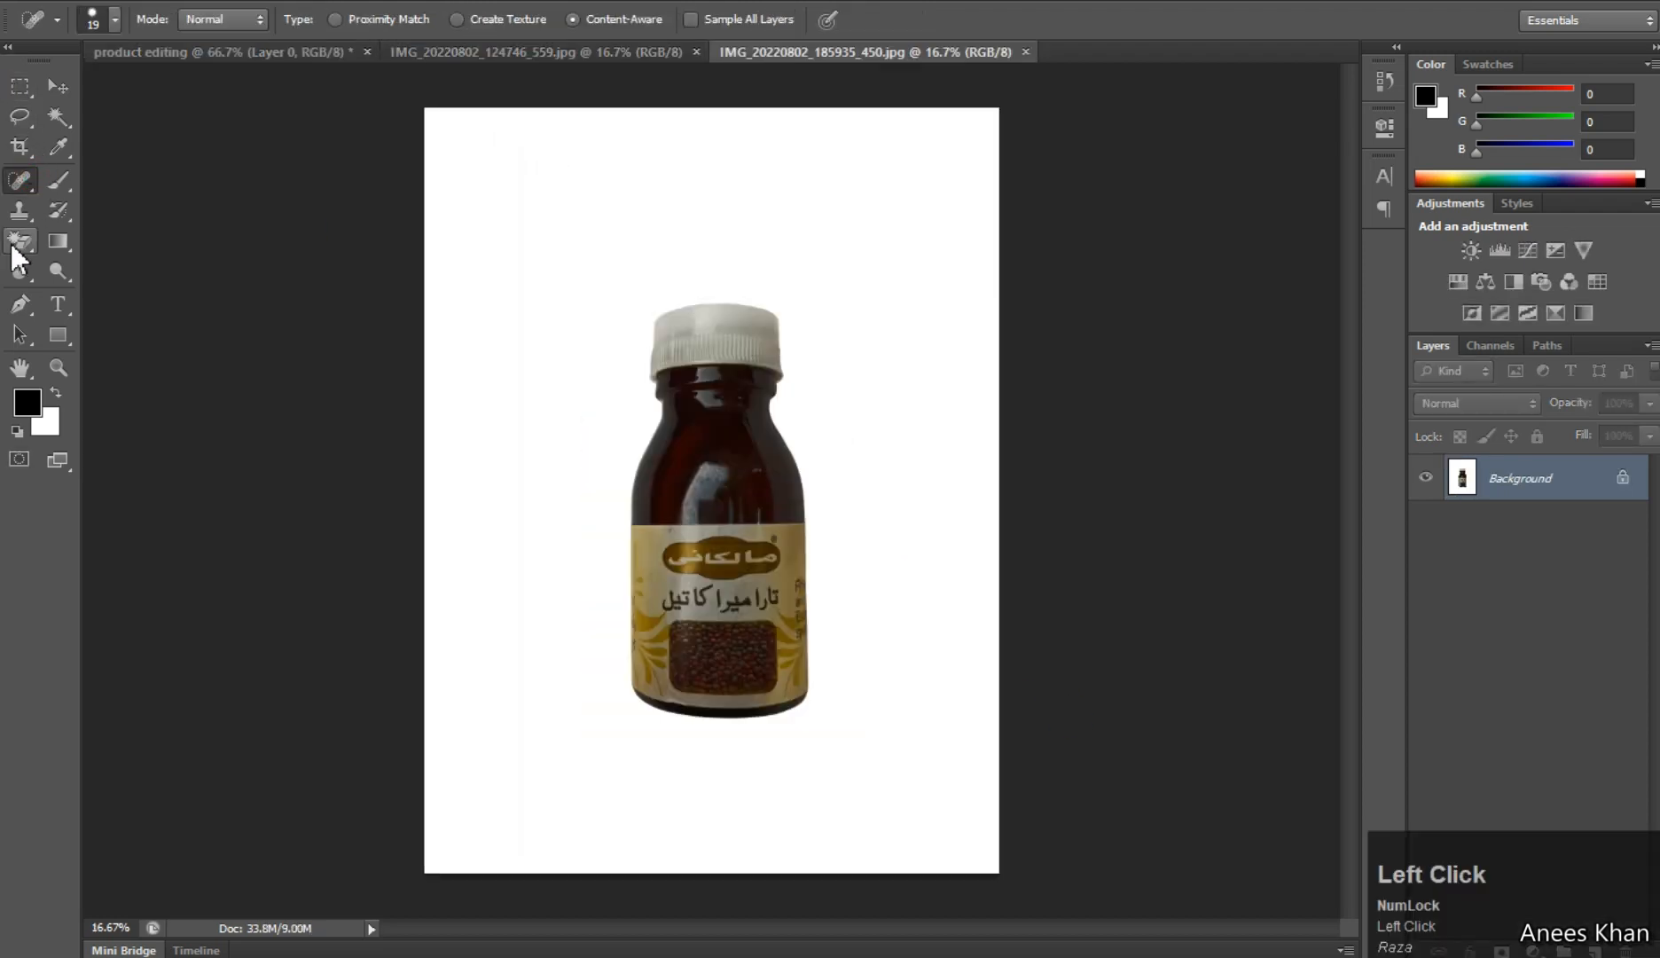
click(20, 245)
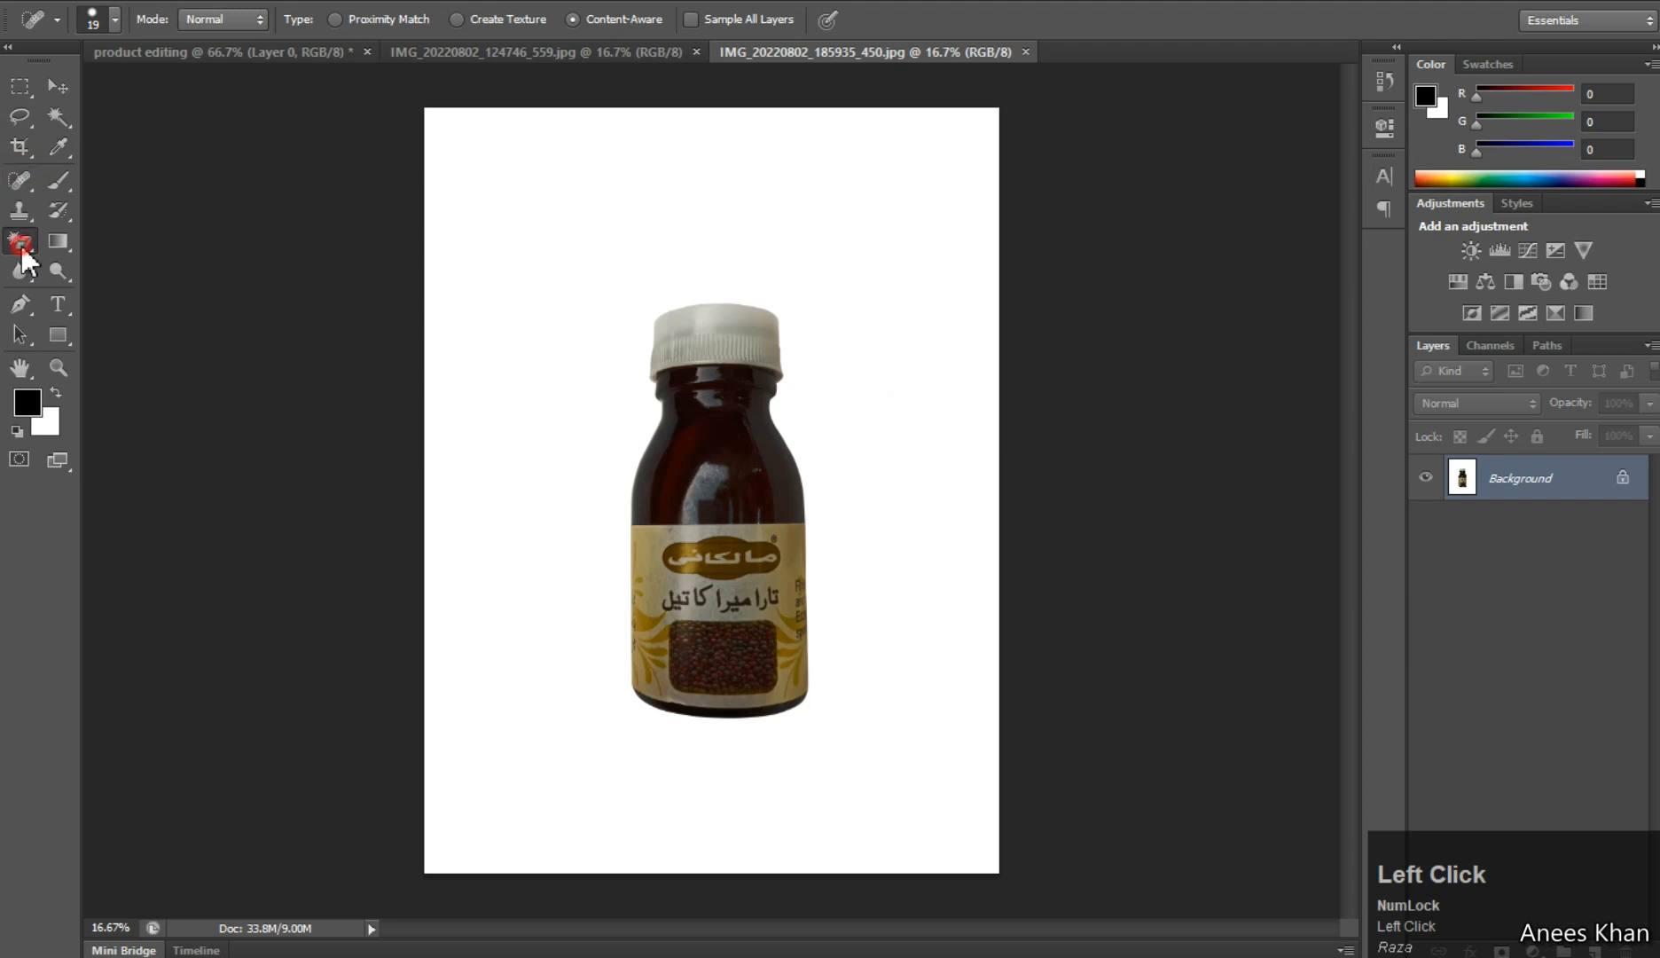
click(569, 232)
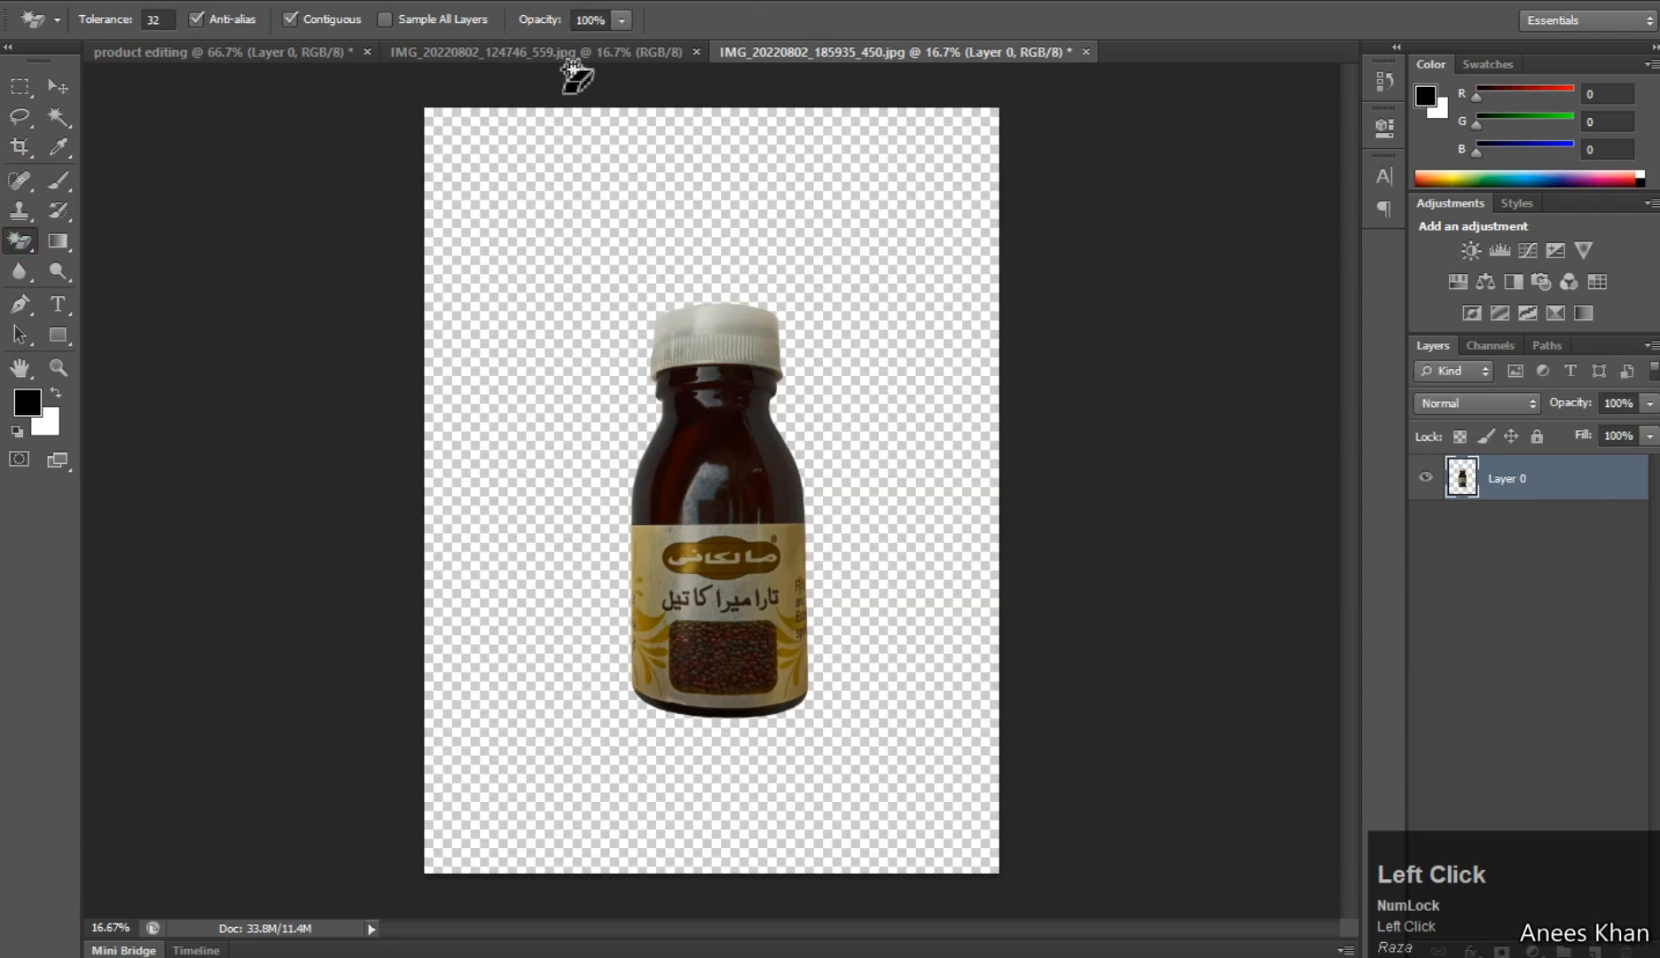
click(558, 54)
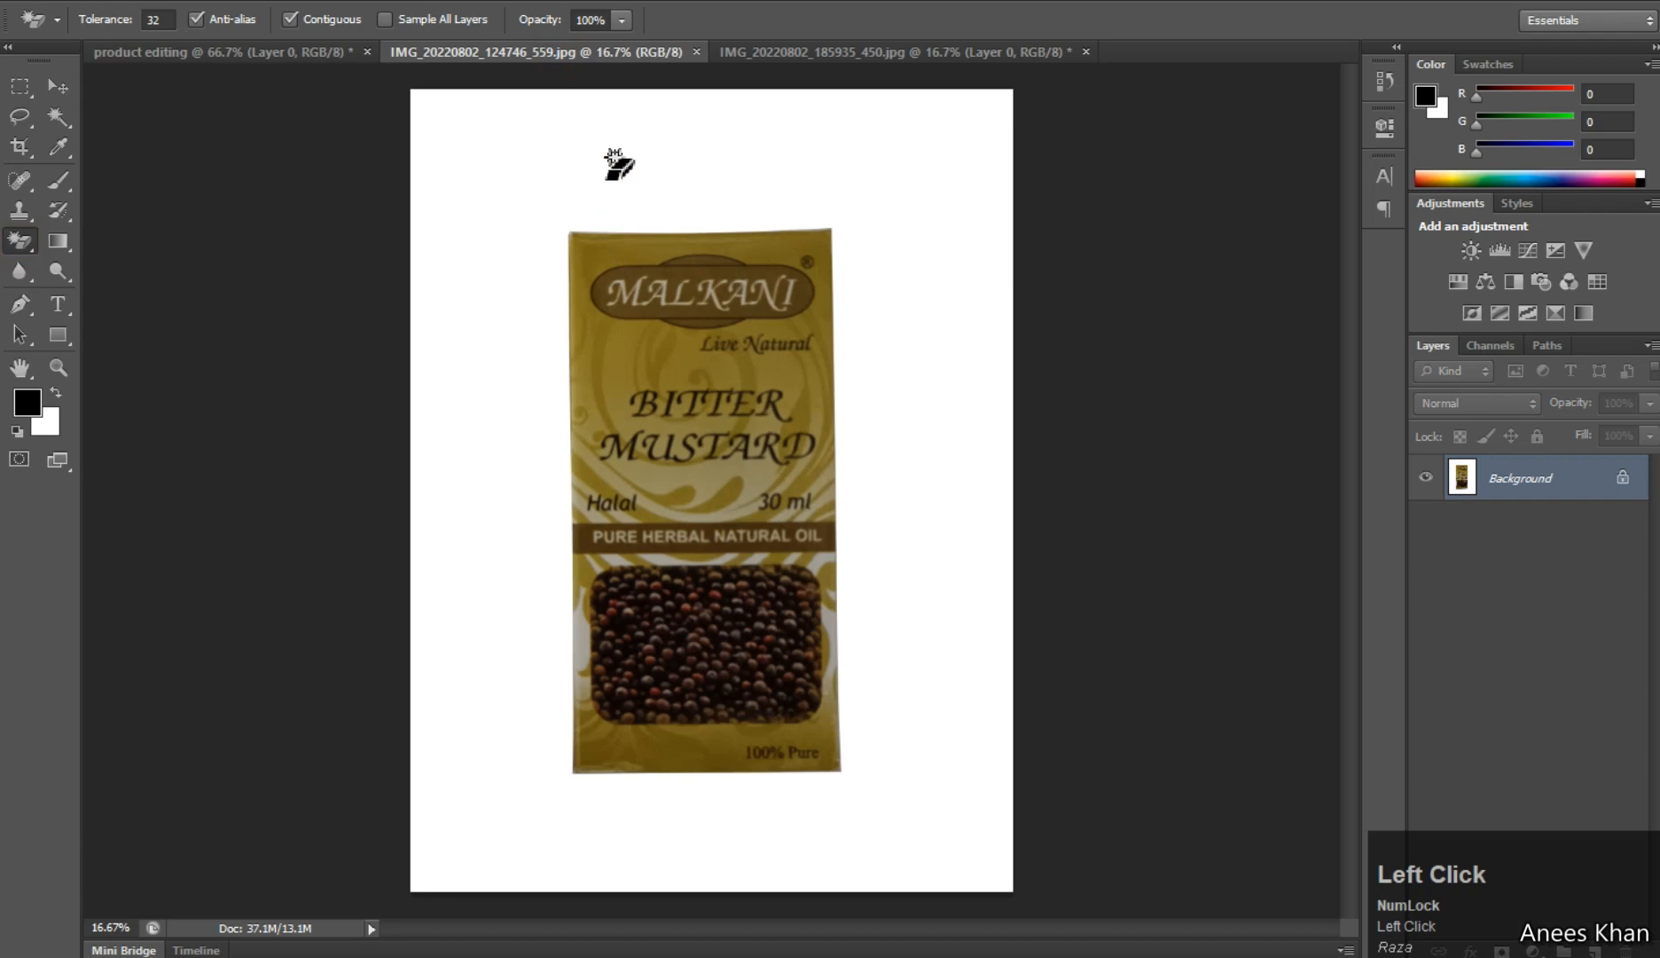
click(610, 162)
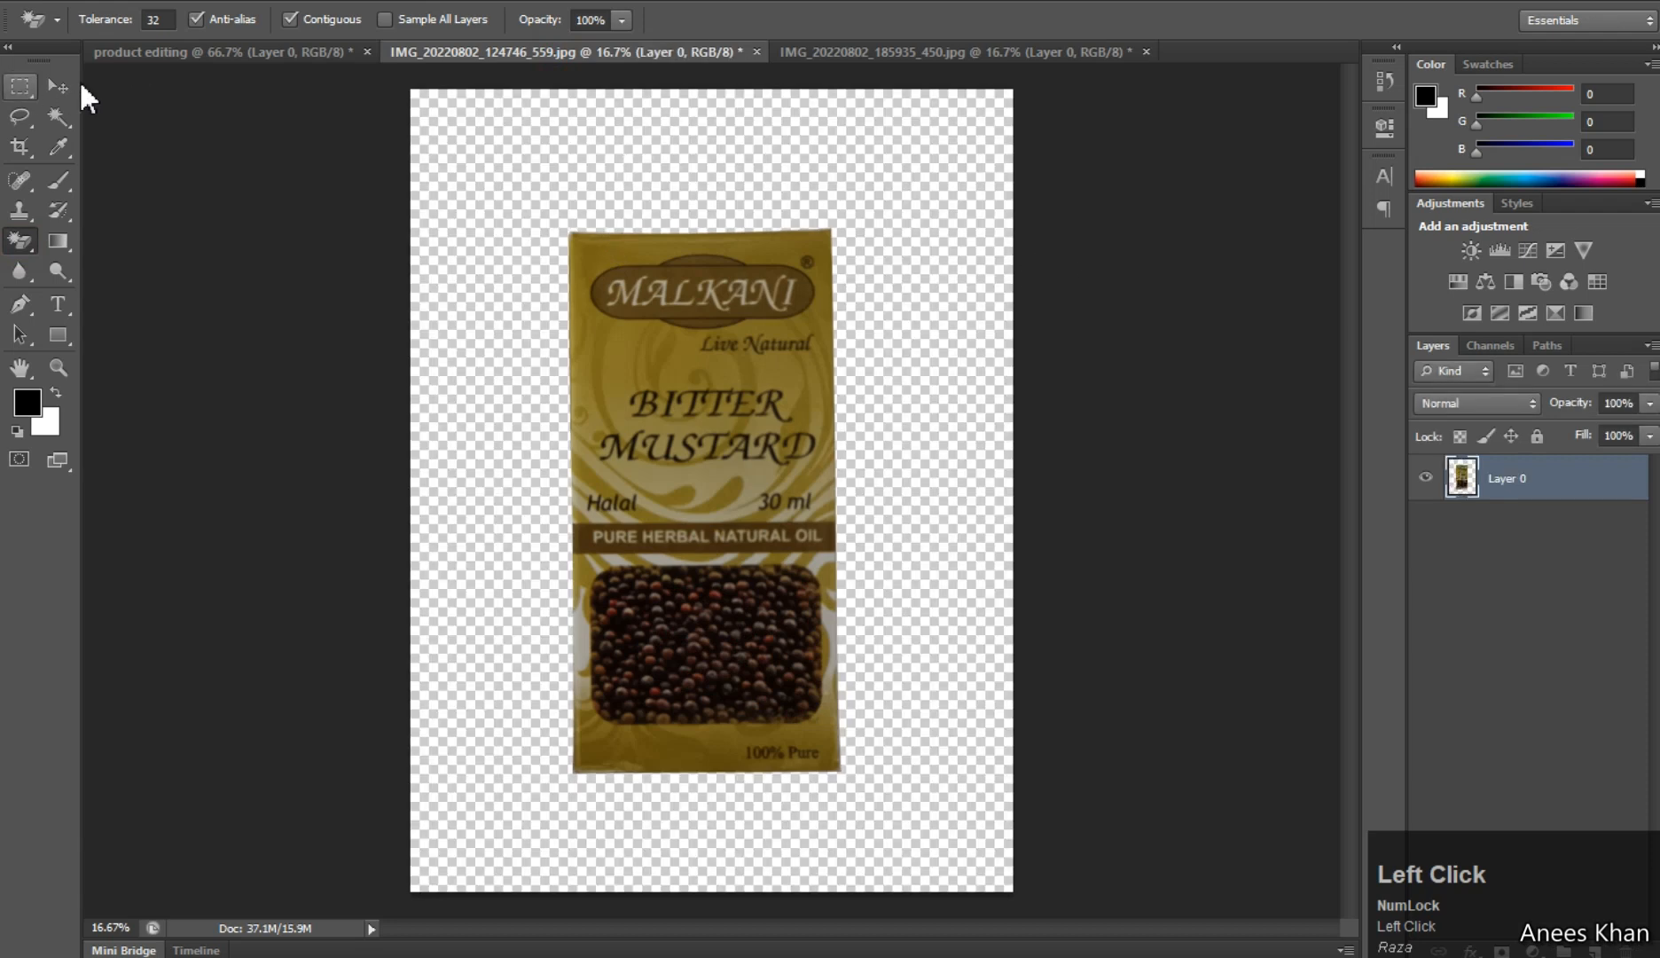
- Bring the box cutout and the bottle cutout into the product editing document as separate layers
click(57, 86)
drag(675, 295, 592, 426)
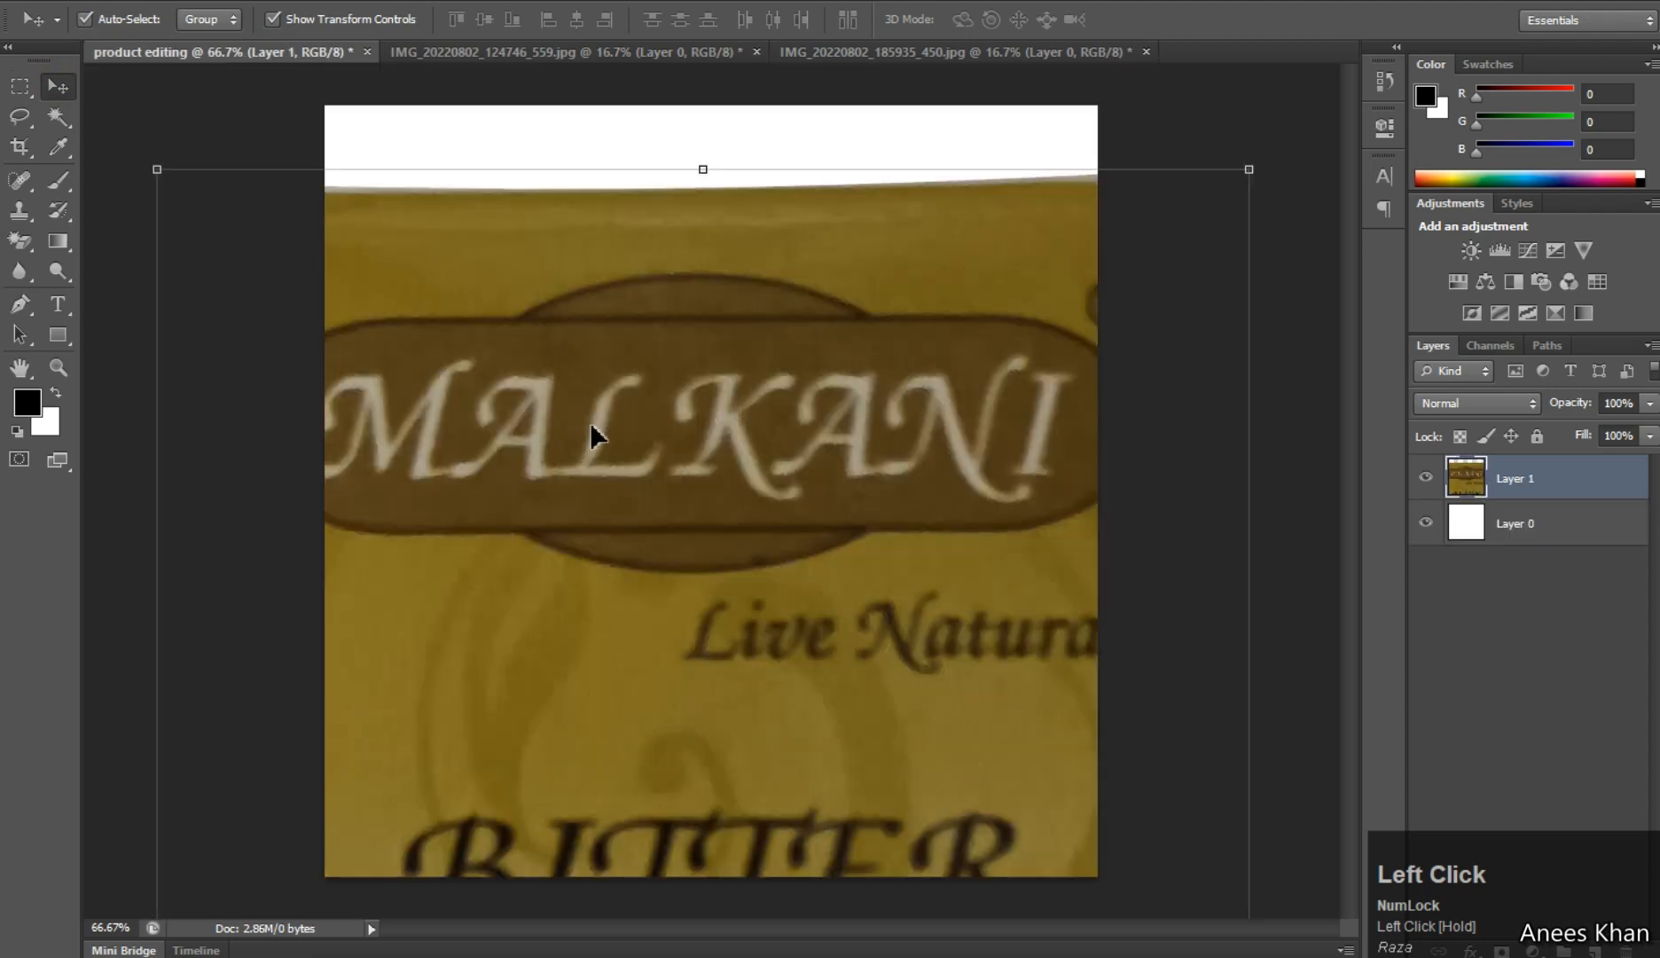
click(947, 55)
drag(742, 419, 694, 399)
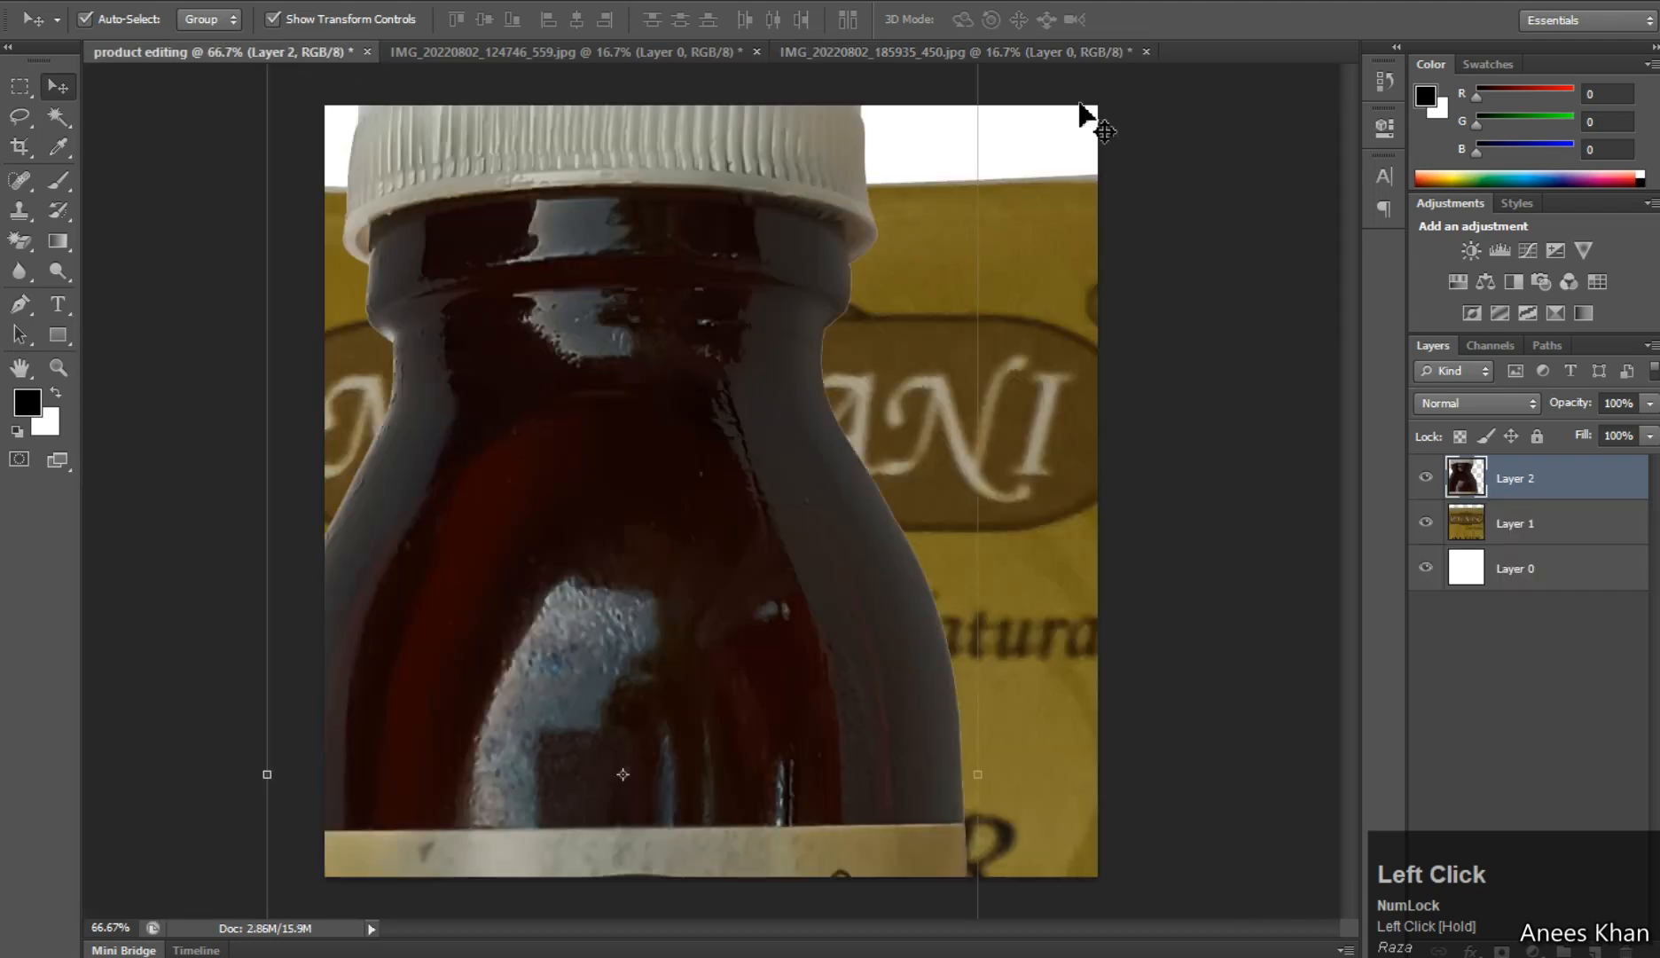
- Close the two source photo documents without saving their changes
click(1147, 51)
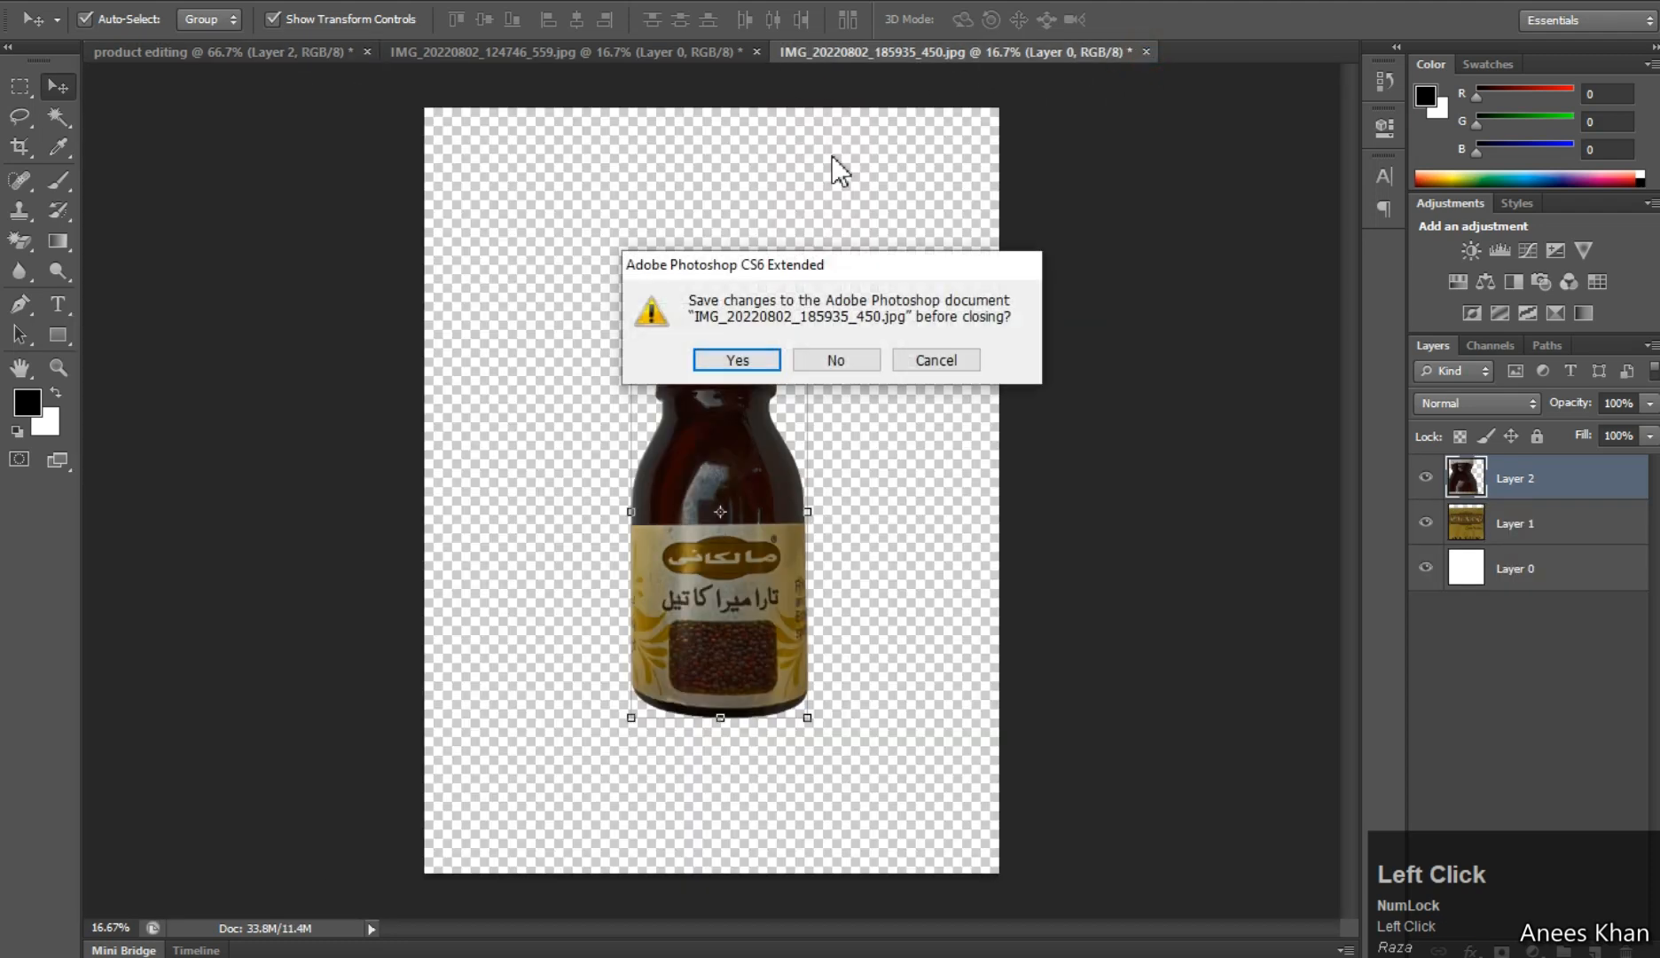
click(833, 360)
click(757, 52)
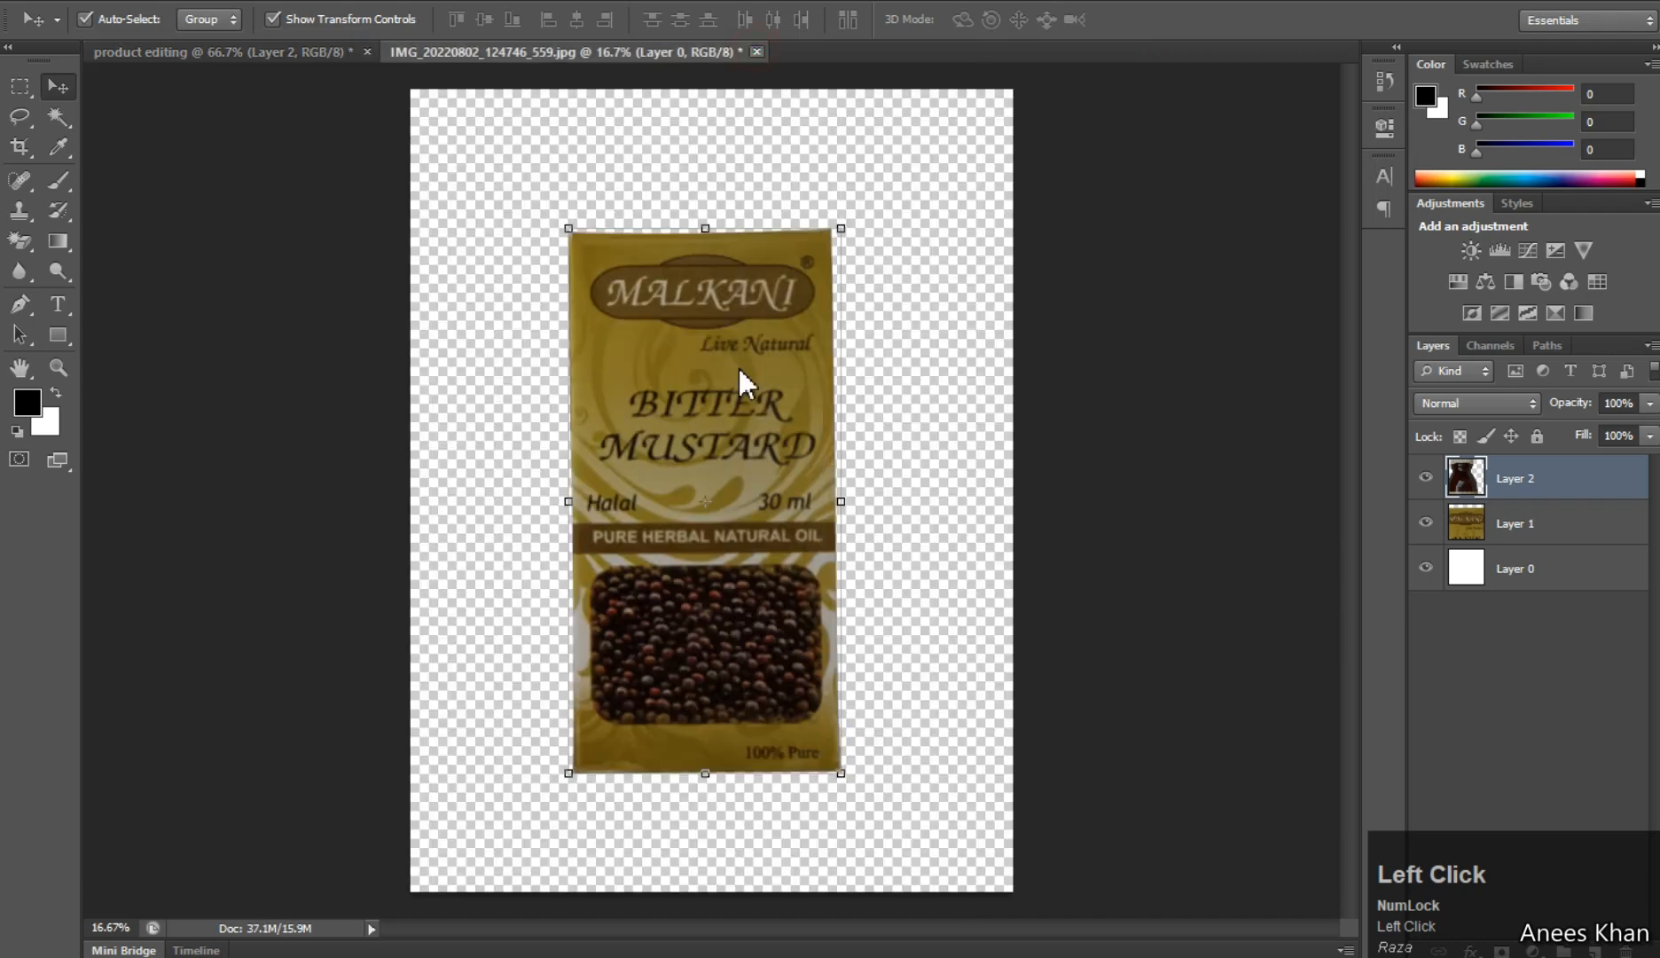
click(807, 364)
- Convert the bottle layer (Layer 2) and the box layer (Layer 1) each to a smart object
right_click(1512, 482)
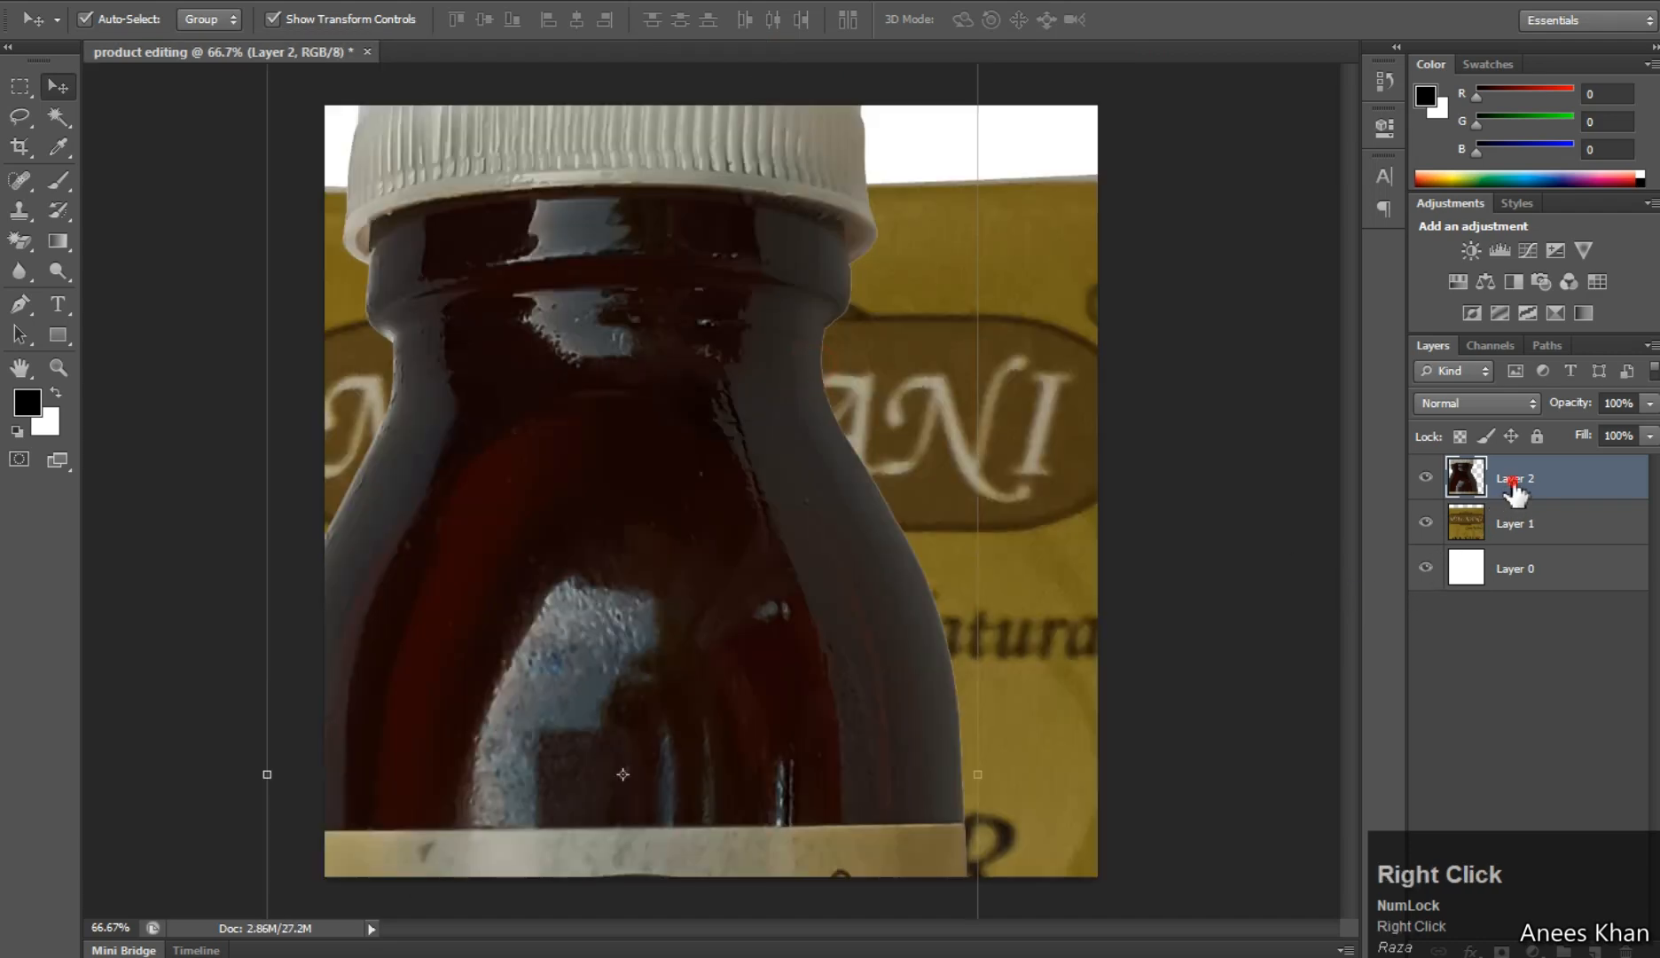
click(1316, 221)
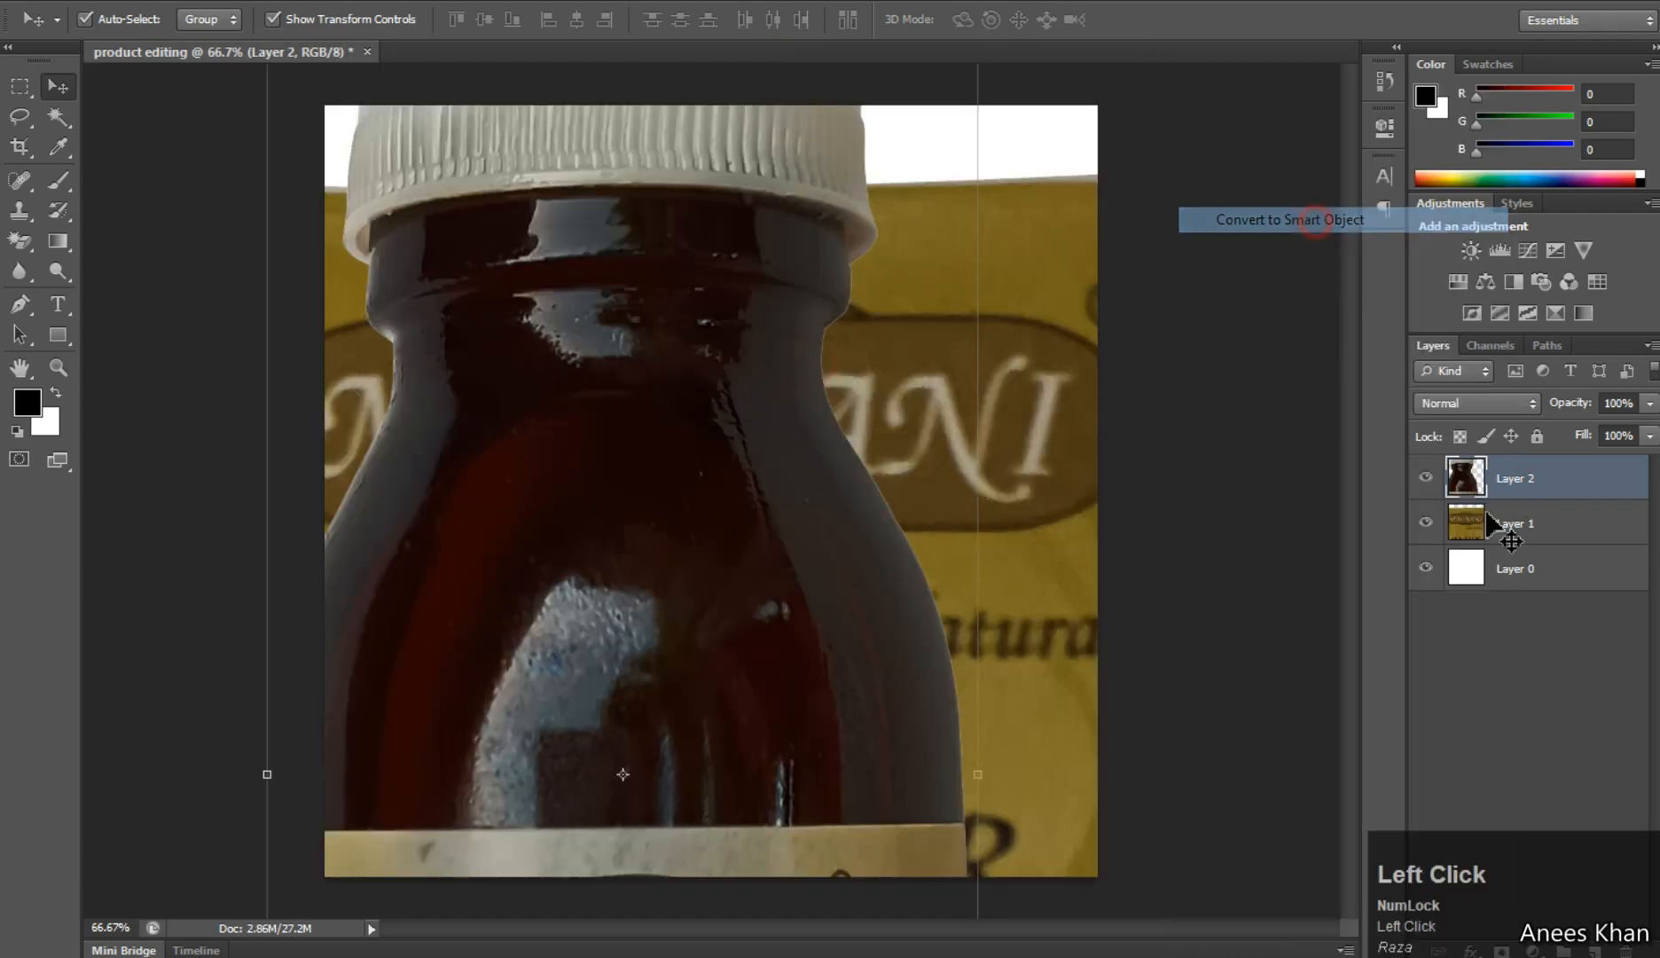
click(1528, 525)
right_click(1527, 525)
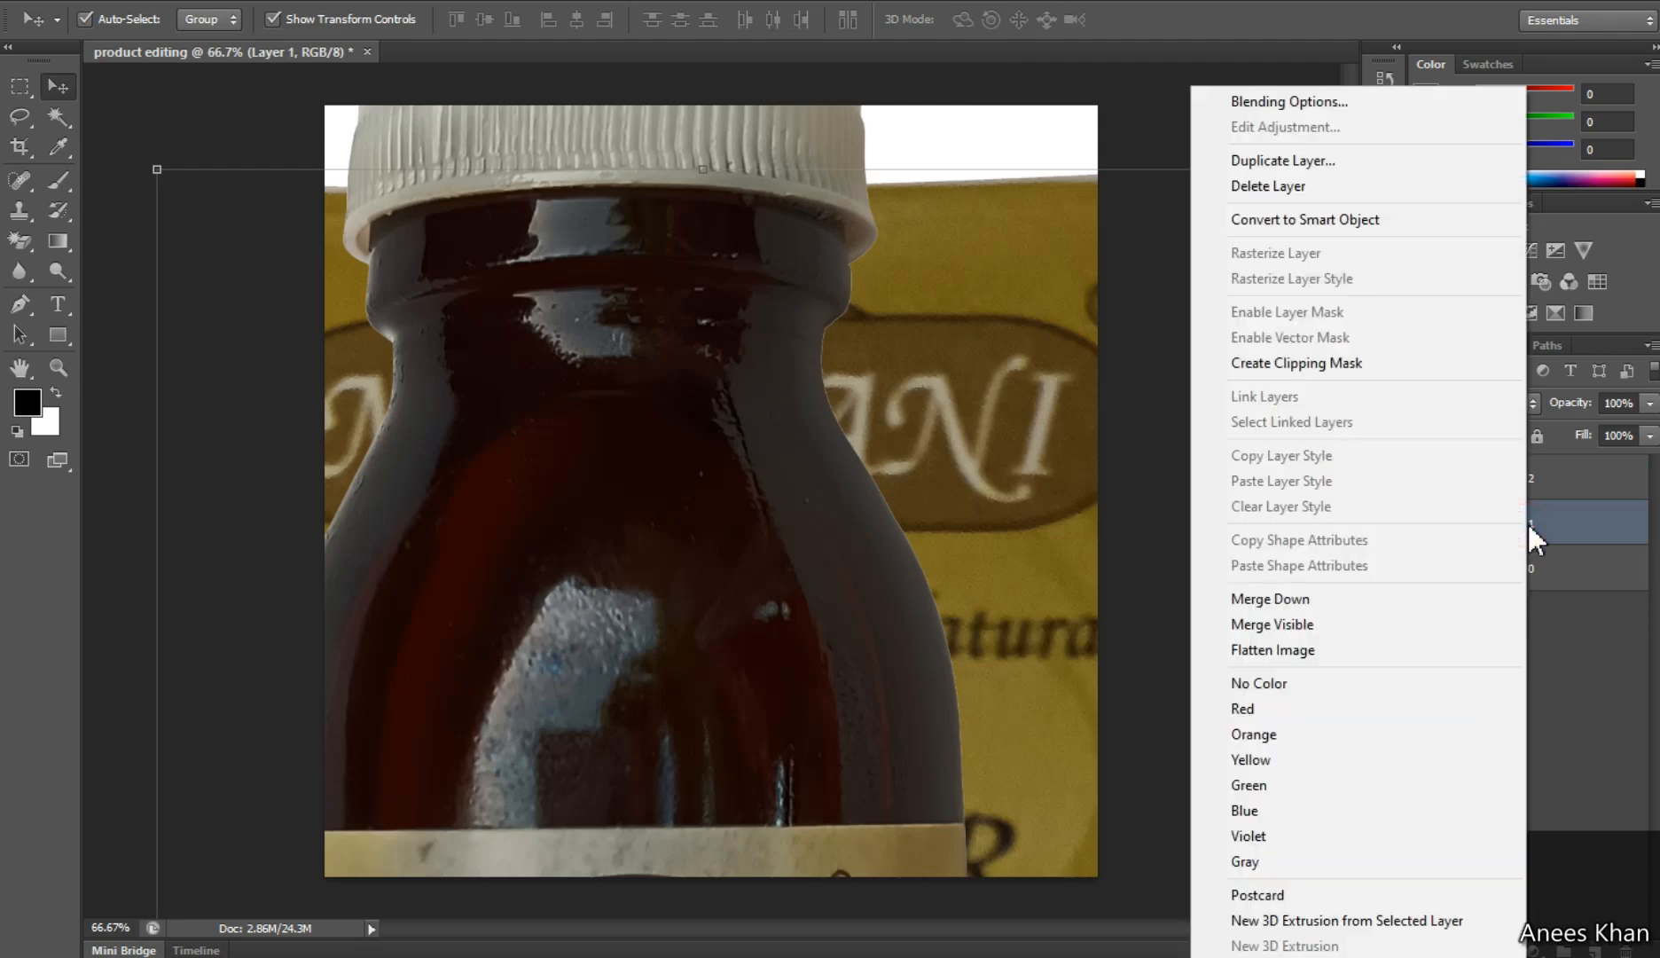
click(1363, 226)
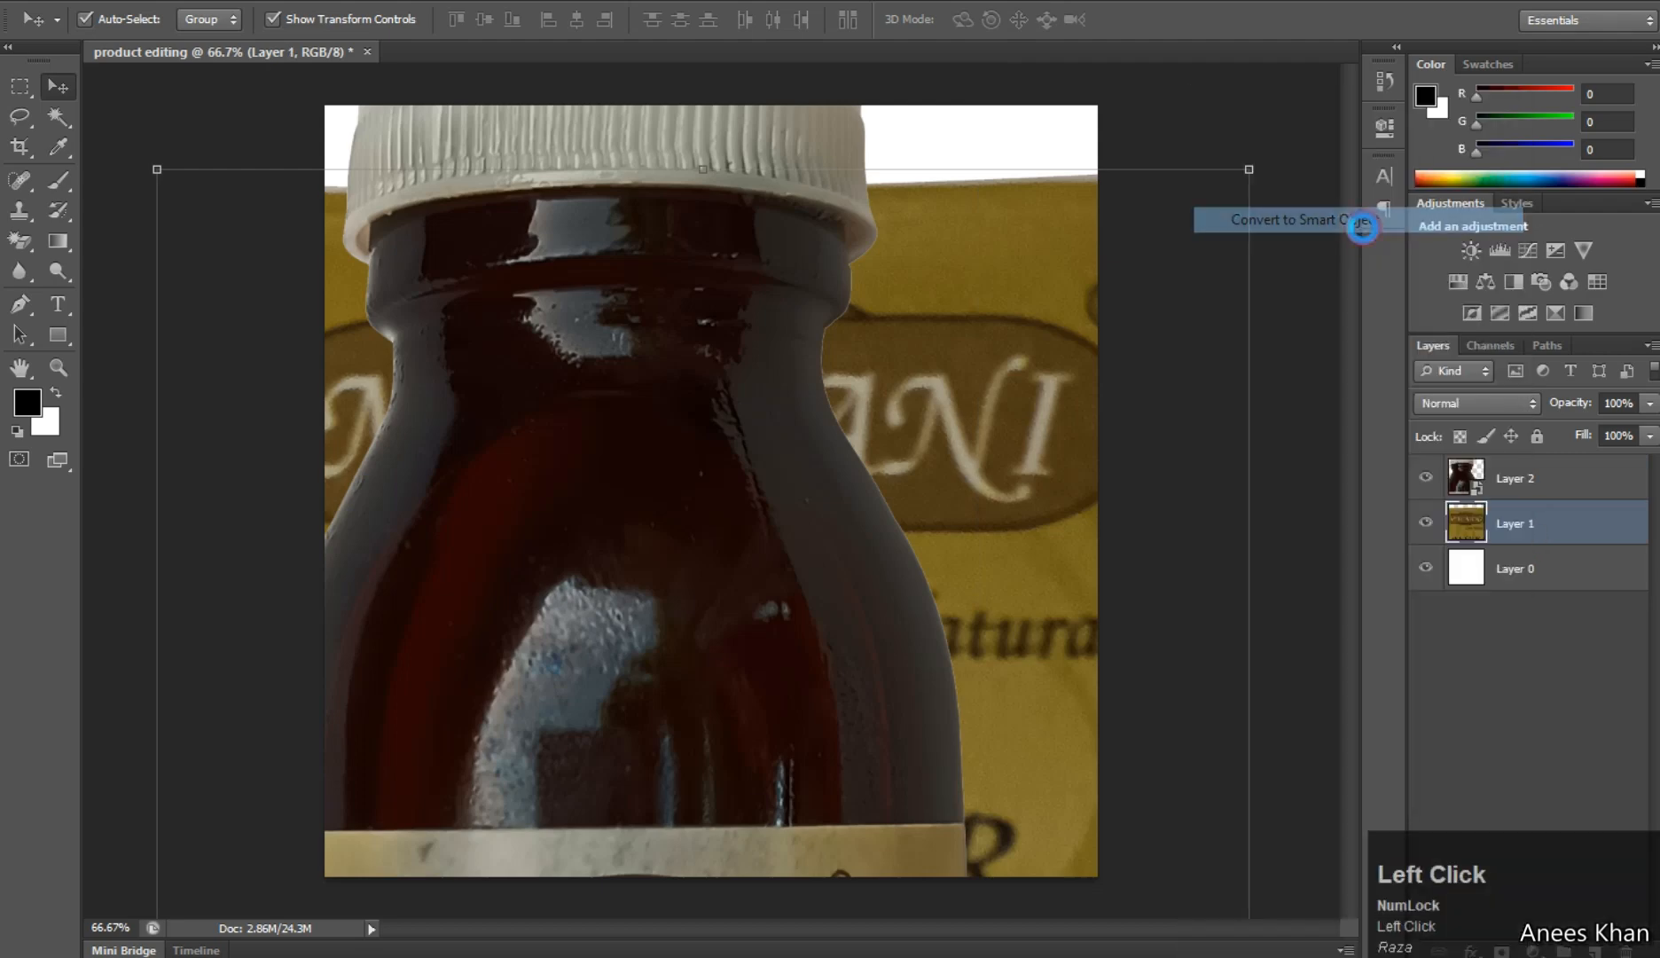
- Scale the box on Layer 1 proportionally to about 31% and move it up to the canvas's right edge
scroll(927, 308, down, 4)
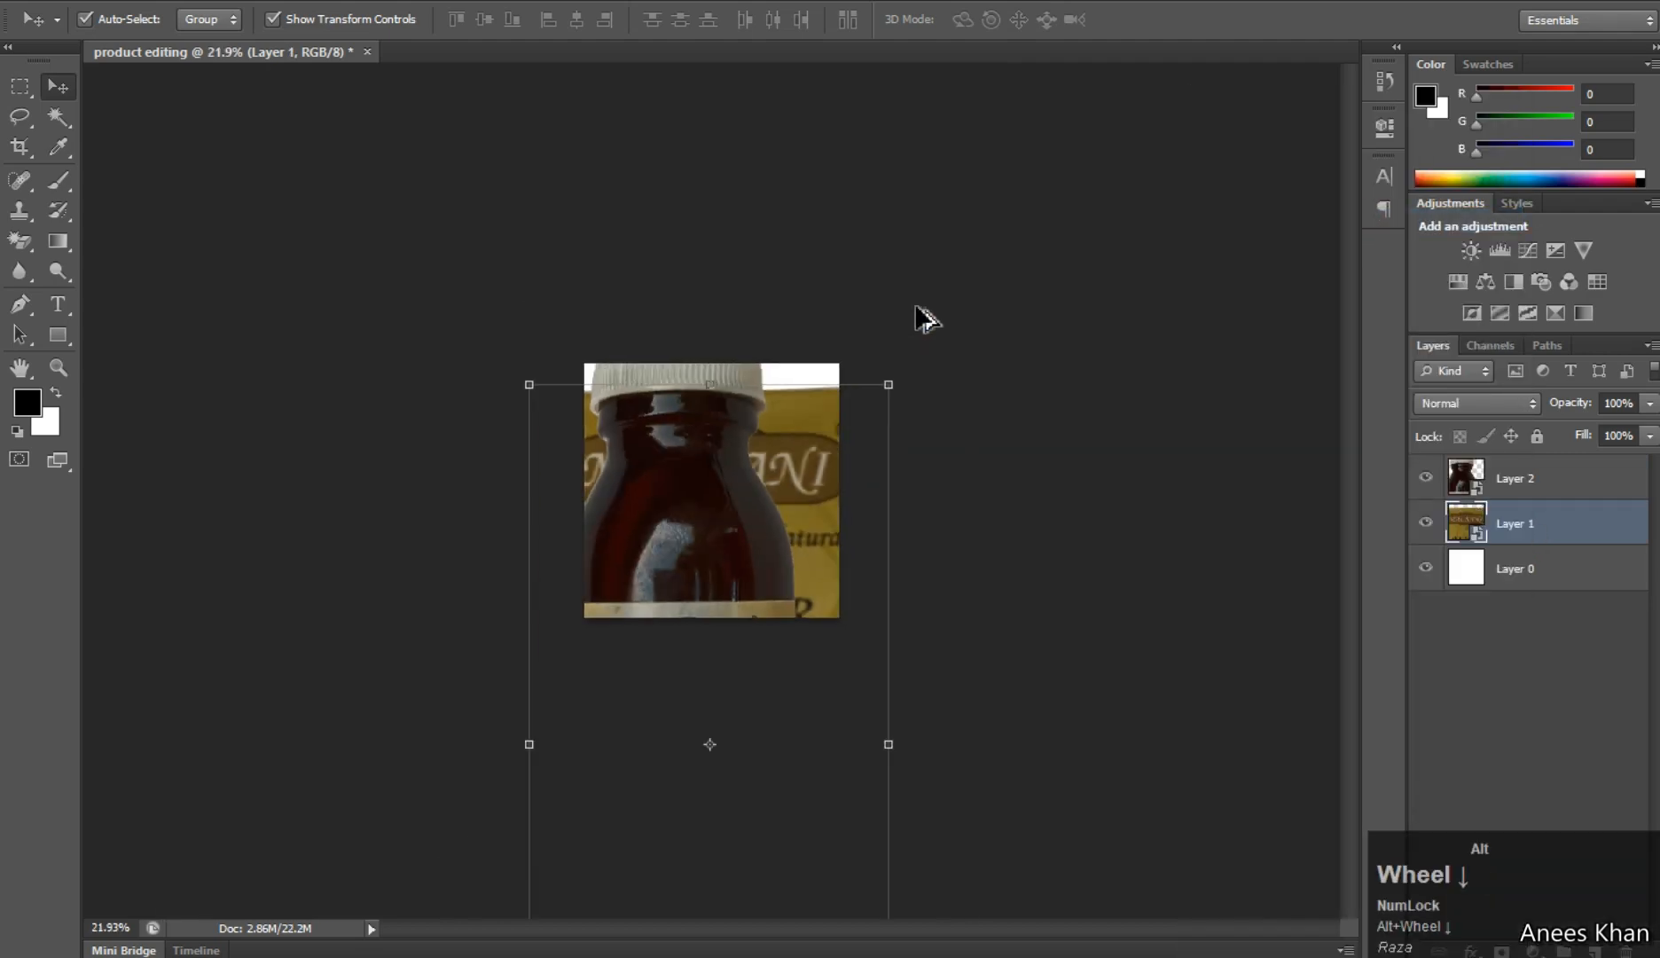
scroll(918, 308, down, 3)
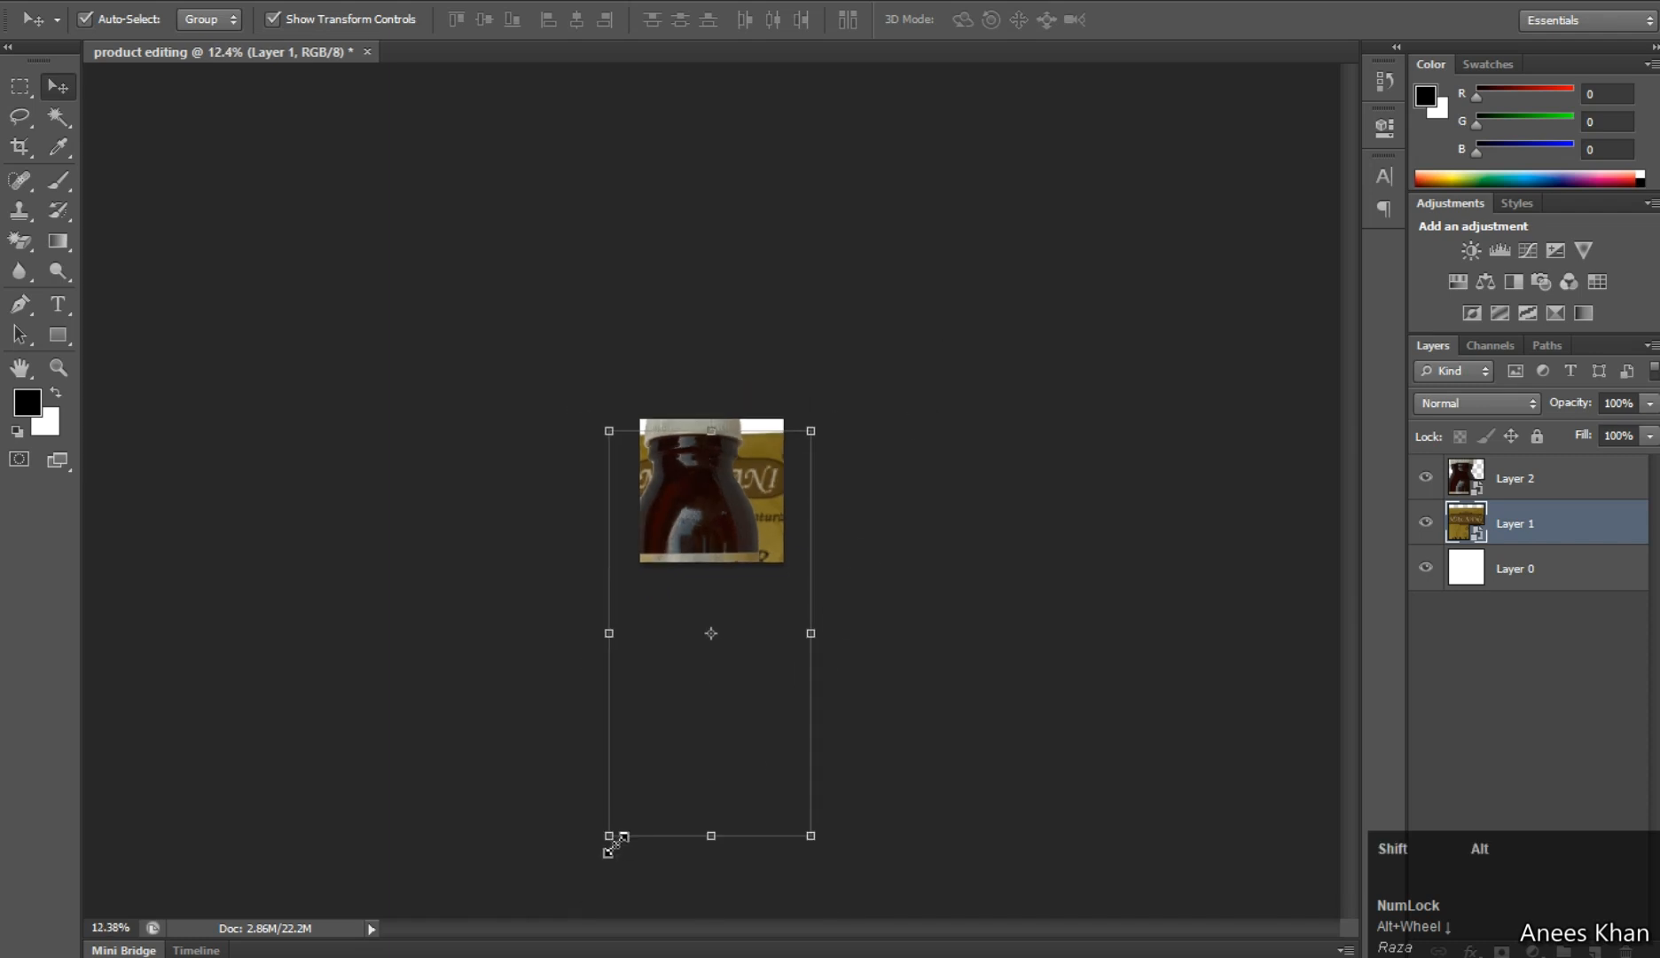
drag(610, 836, 670, 709)
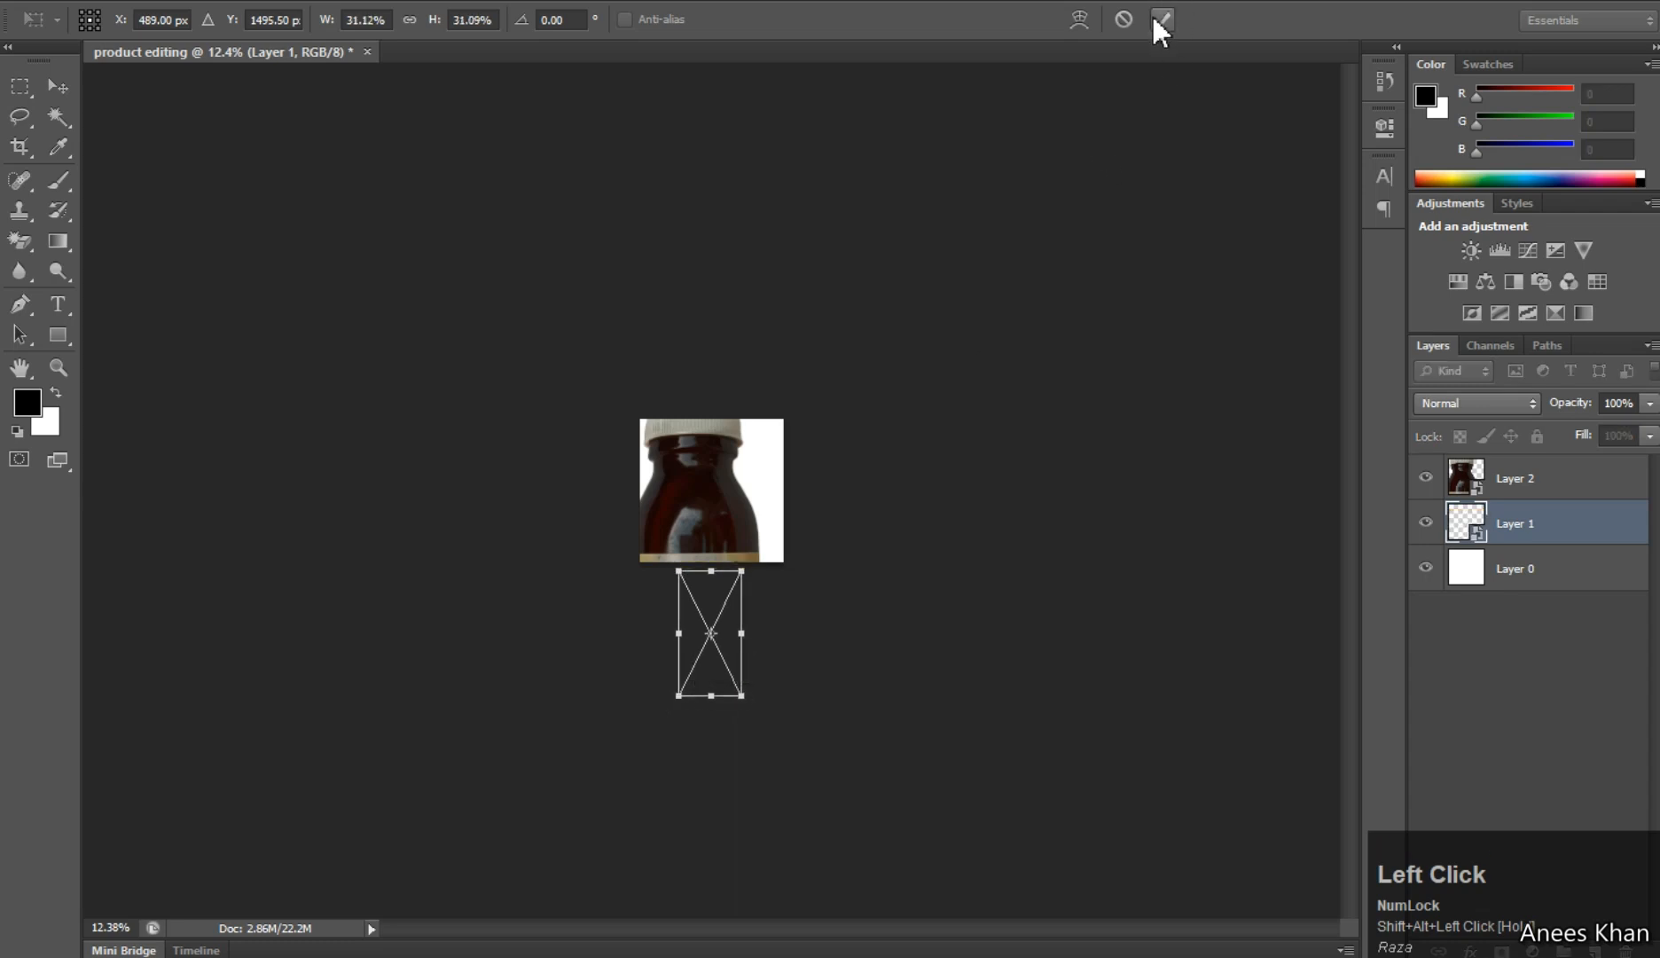
click(1160, 27)
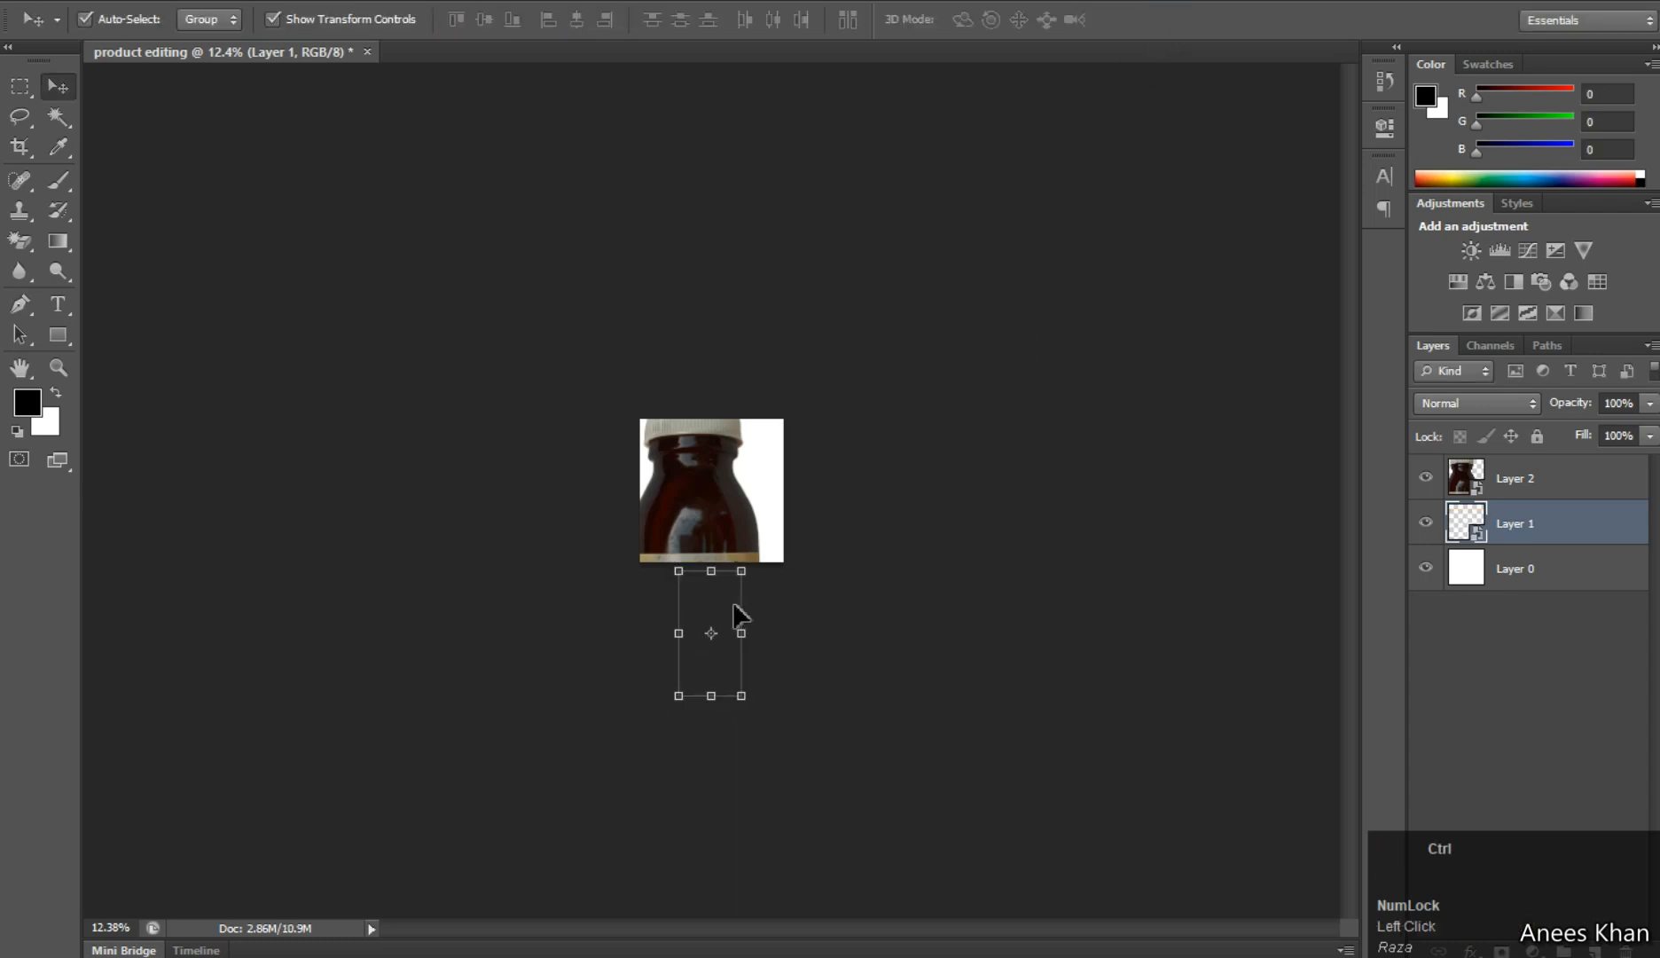
drag(741, 615, 803, 438)
- Scale the bottle on Layer 2 proportionally around its centre to about 34%
click(698, 513)
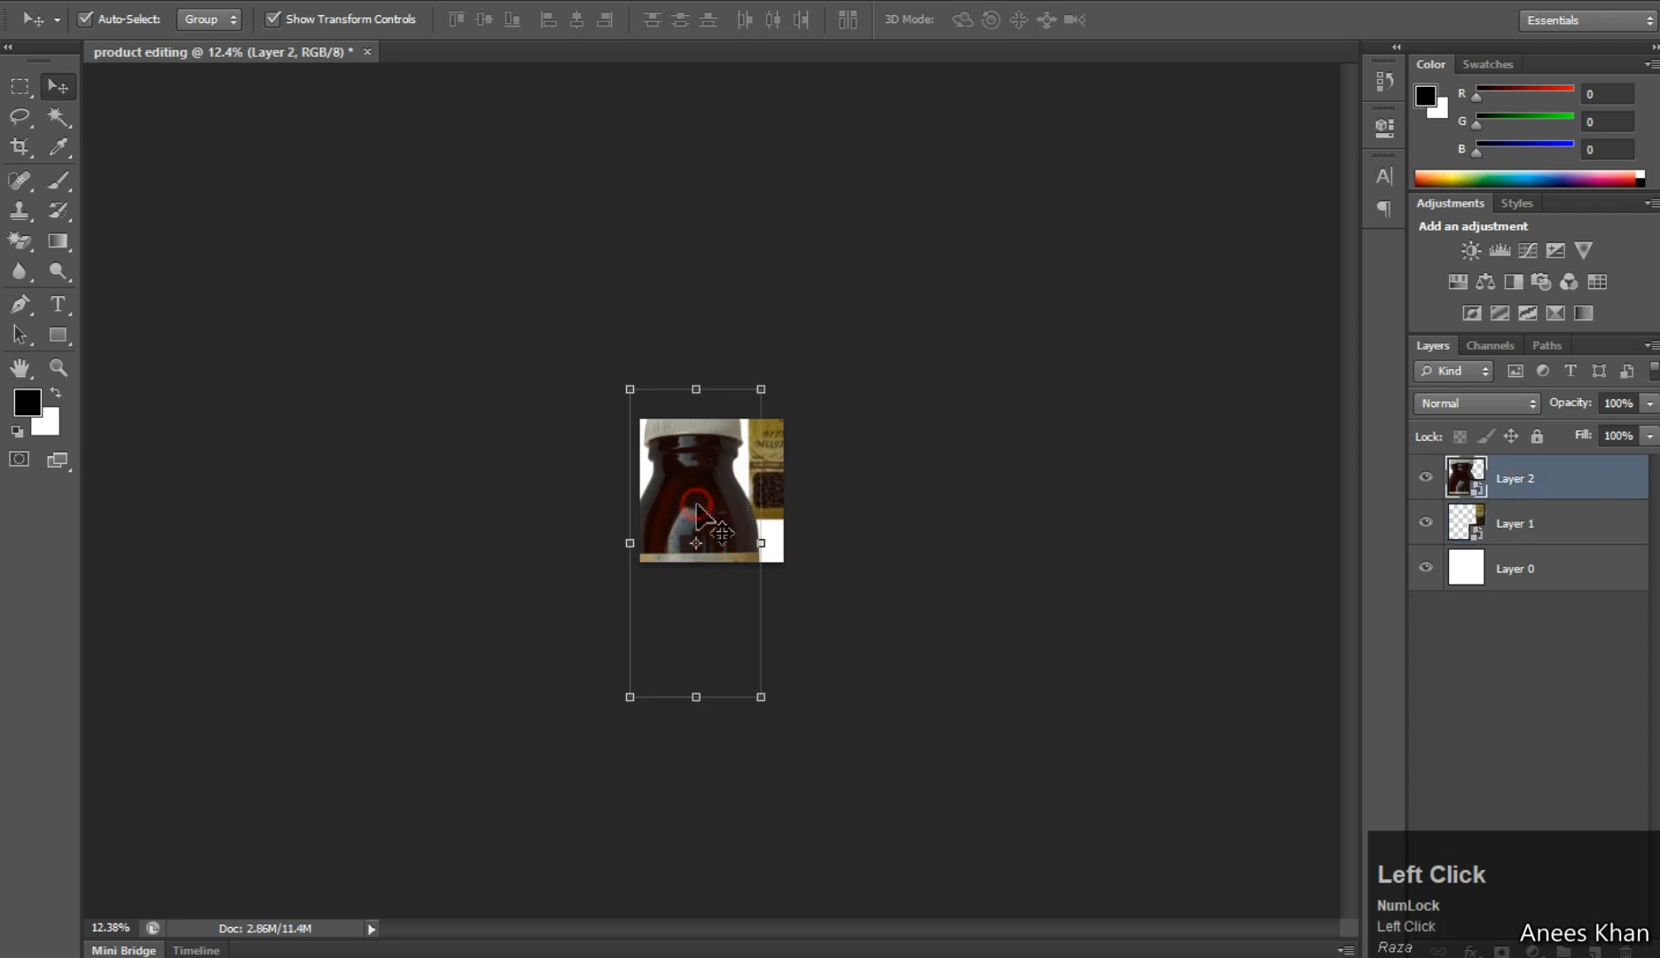
drag(628, 390, 720, 471)
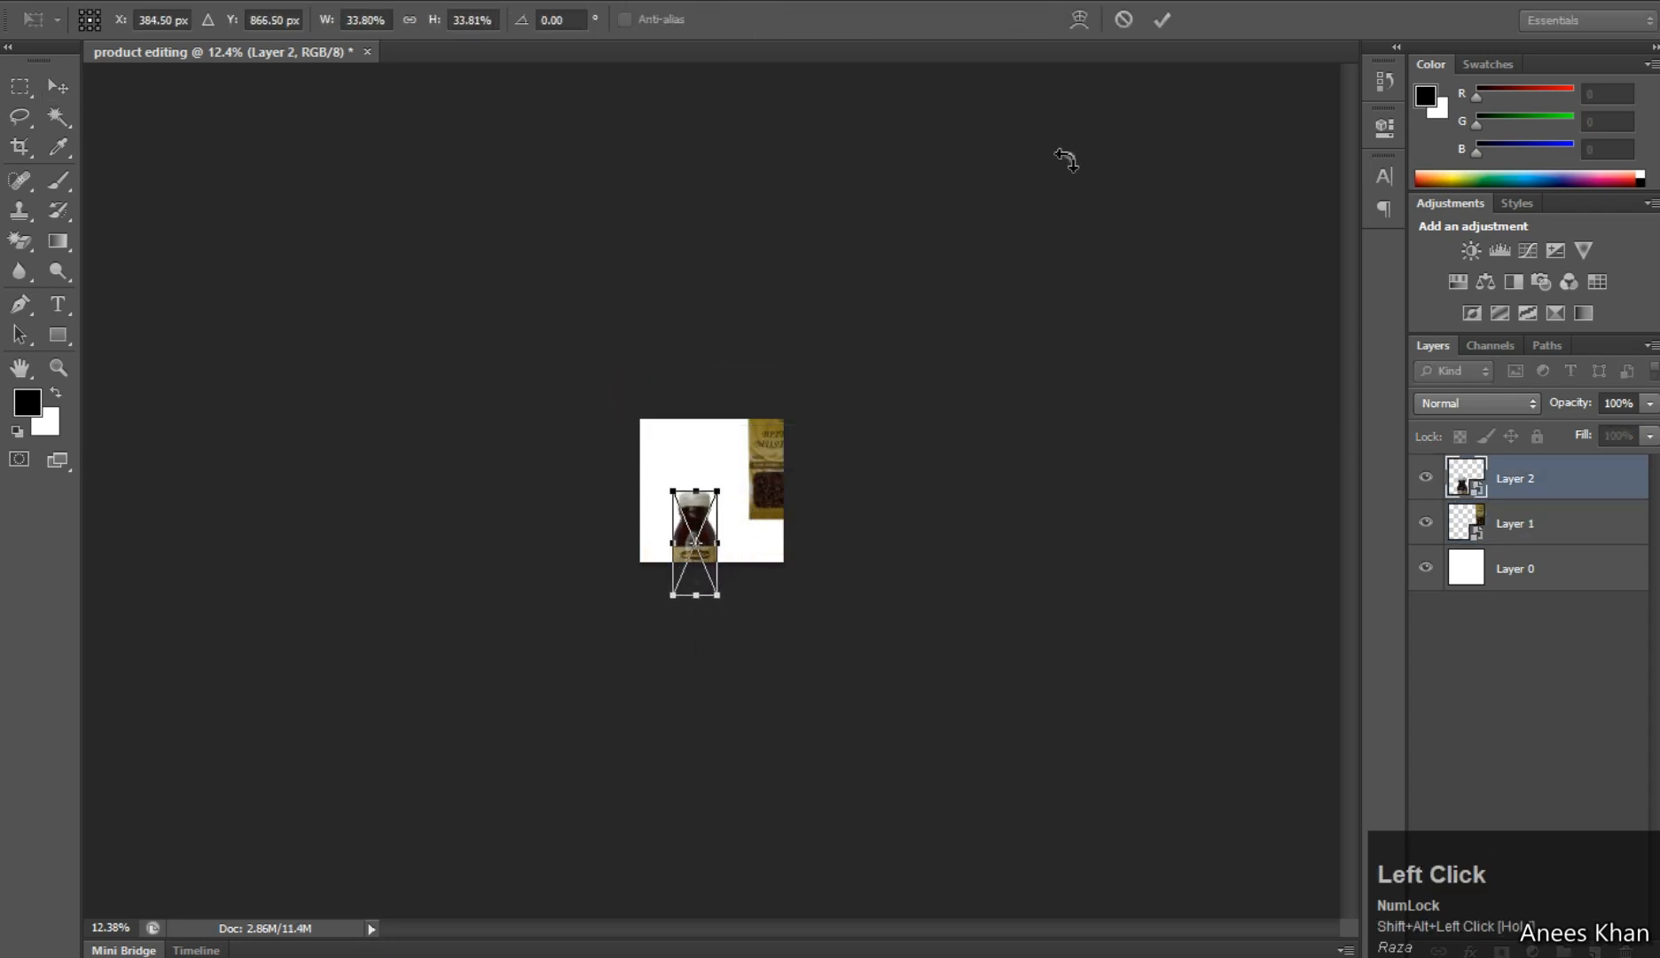
click(1162, 20)
- Place the box on the left half of the canvas with the bottle directly right of it, bases aligned, and select the box
scroll(822, 525, up, 6)
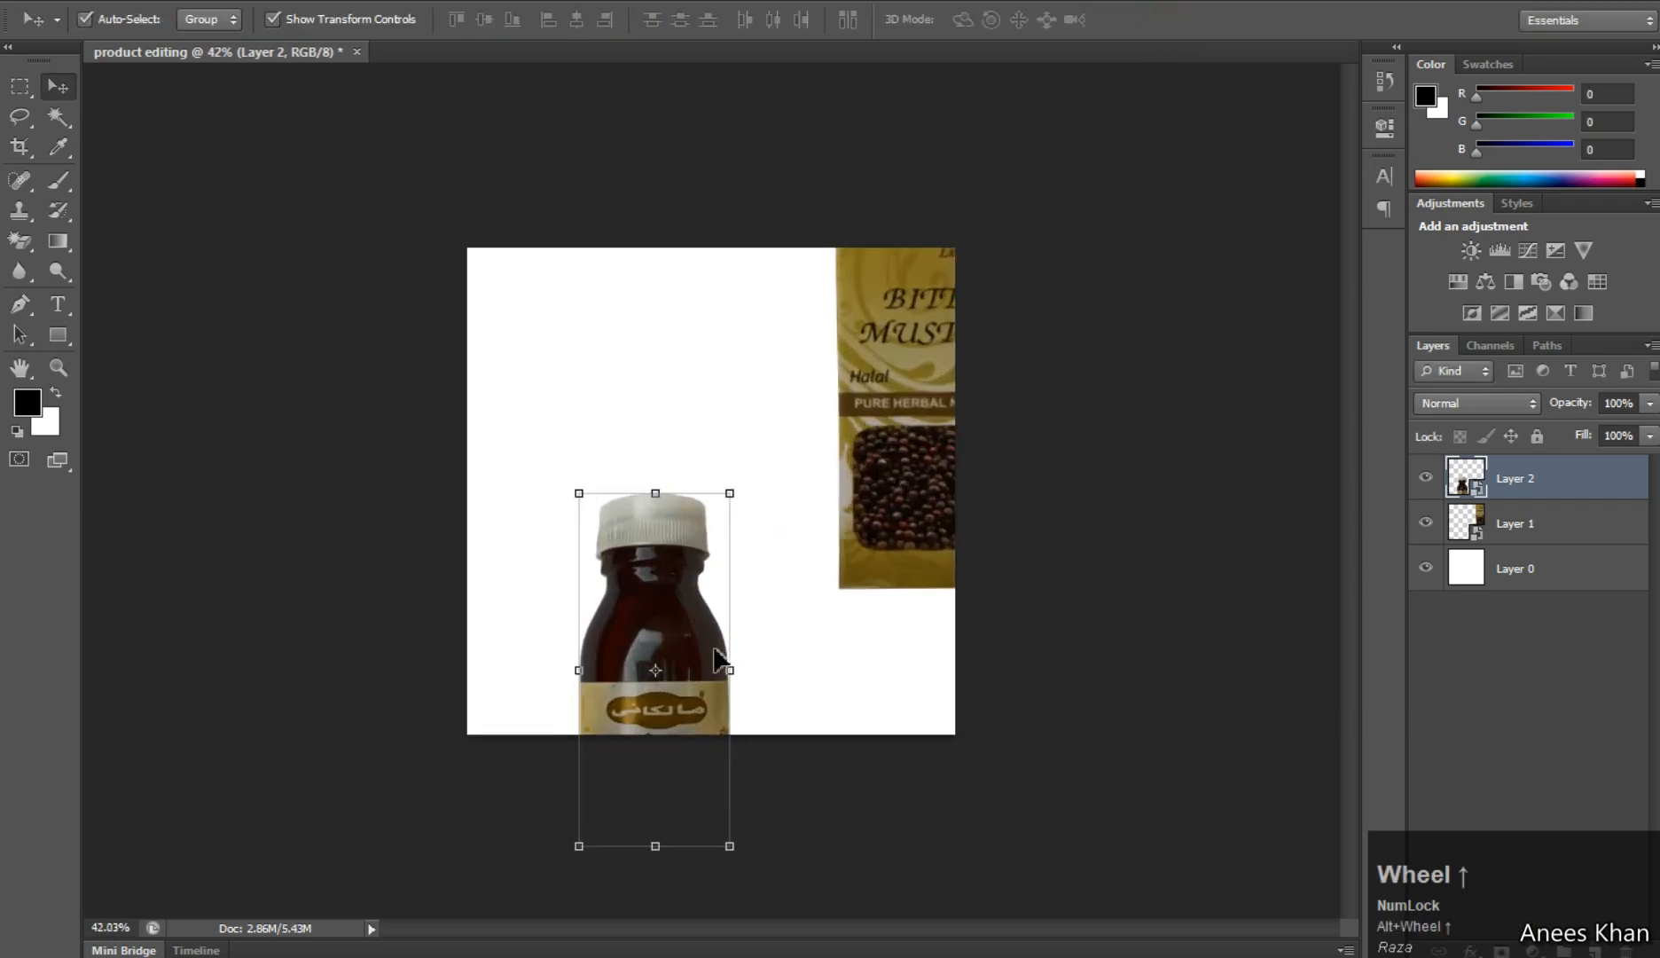
drag(700, 663, 956, 541)
drag(890, 316, 592, 422)
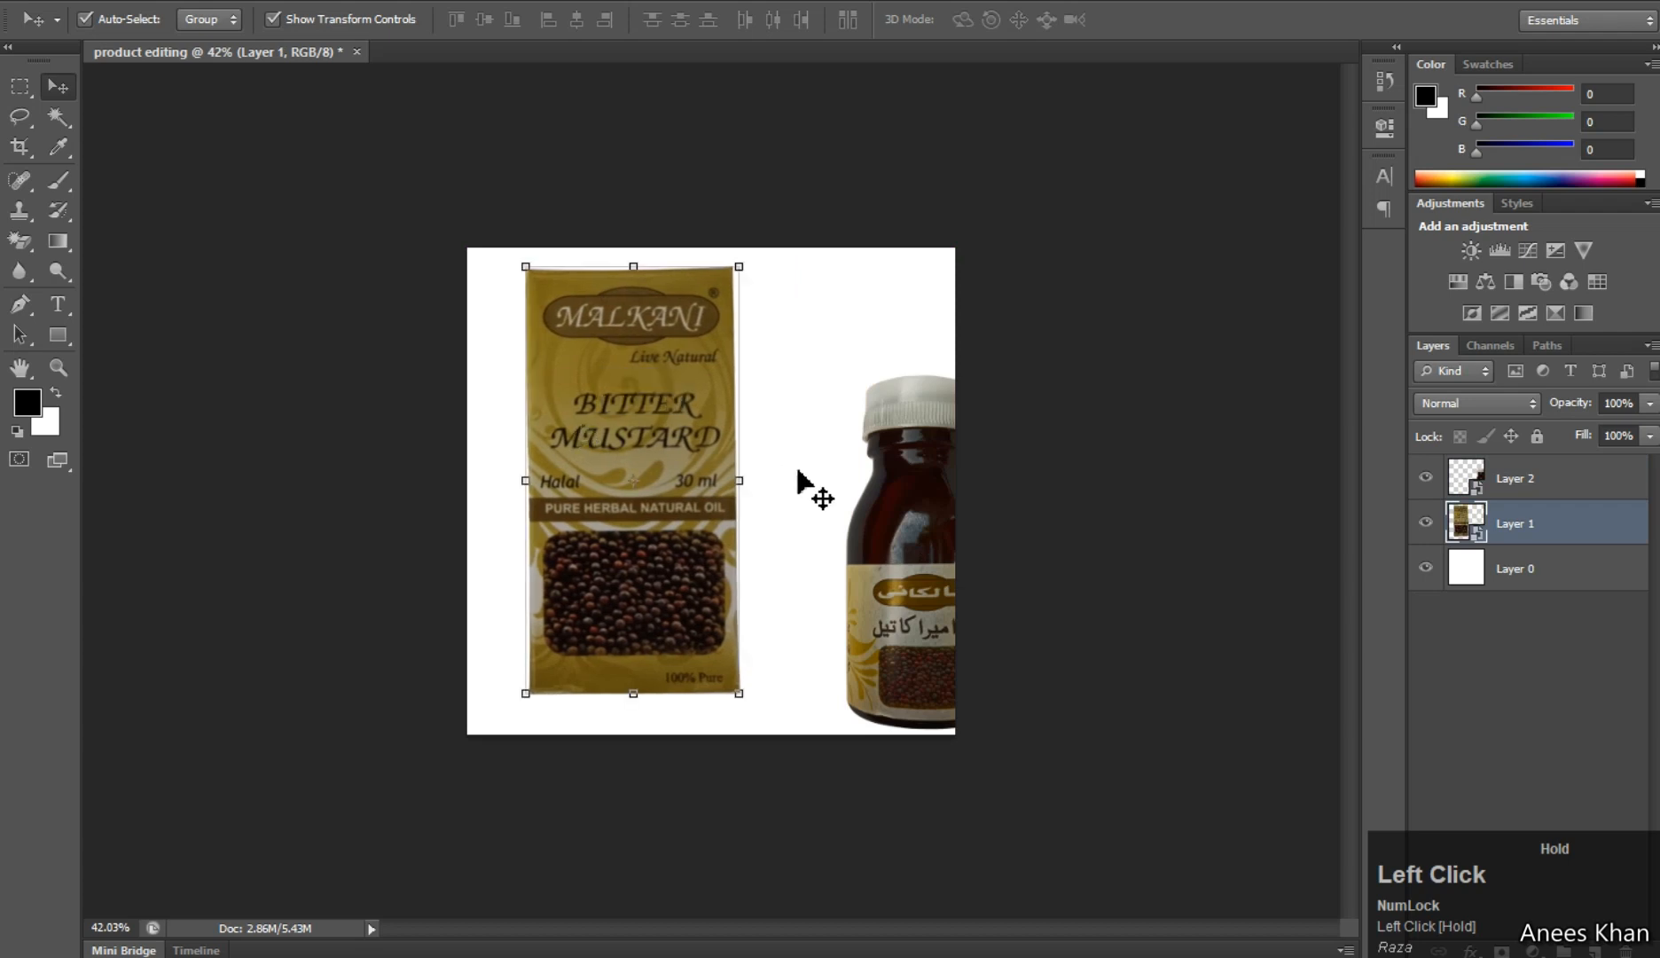
click(938, 494)
double_click(904, 524)
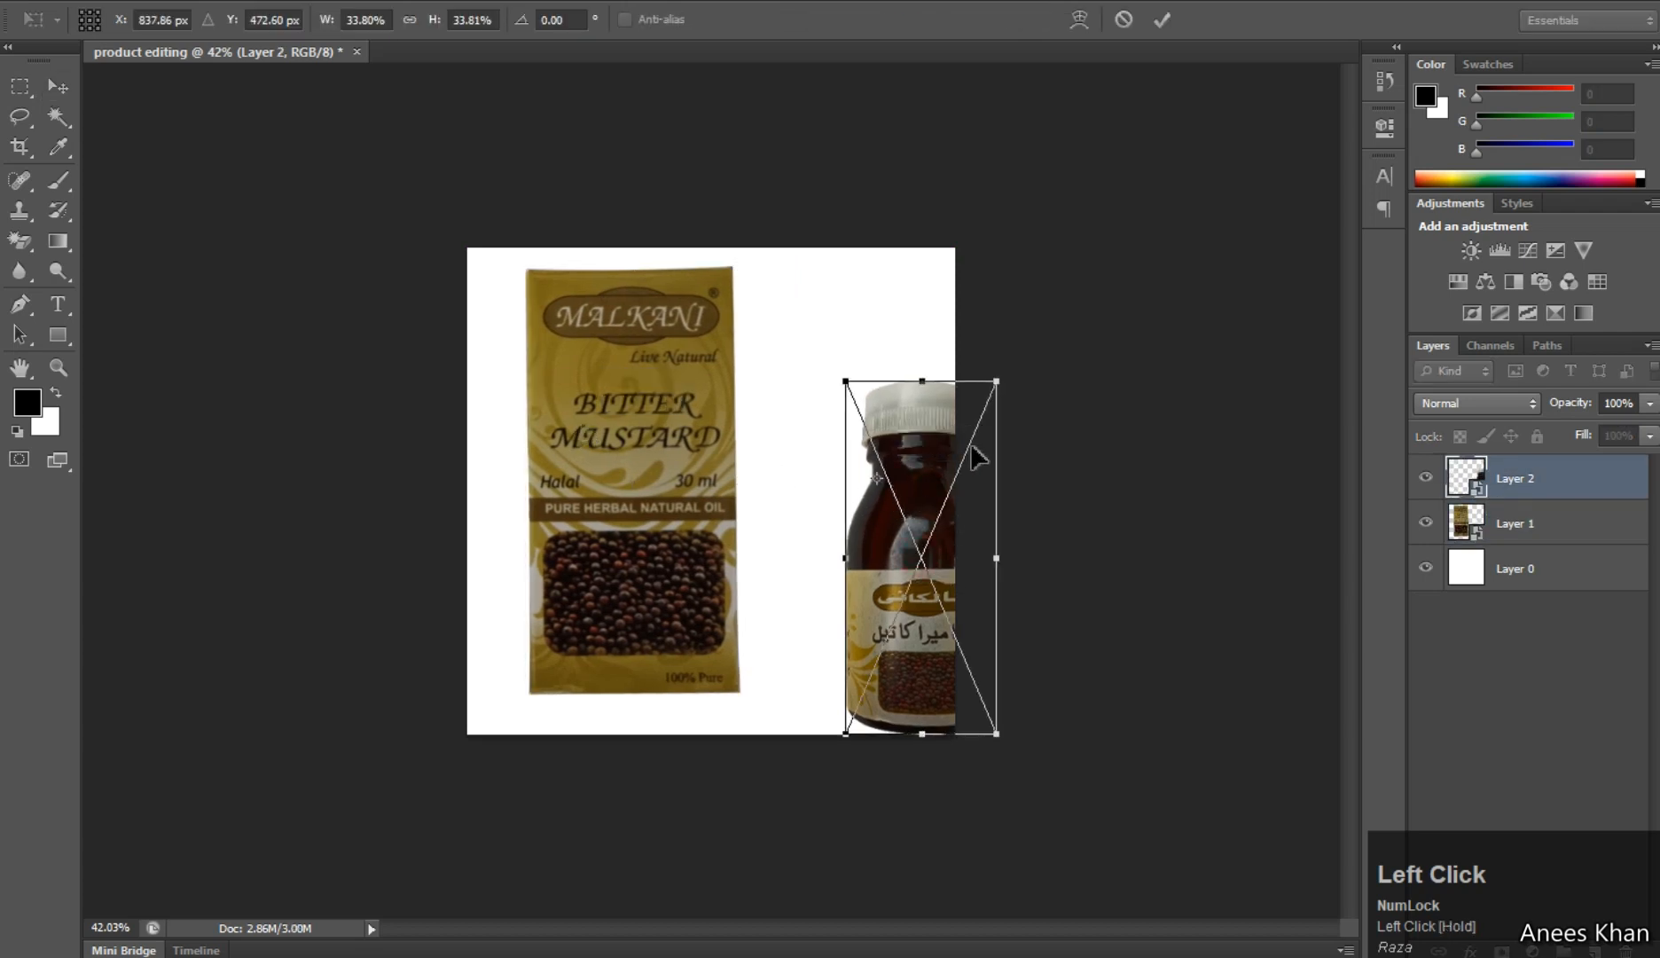
drag(878, 417, 814, 420)
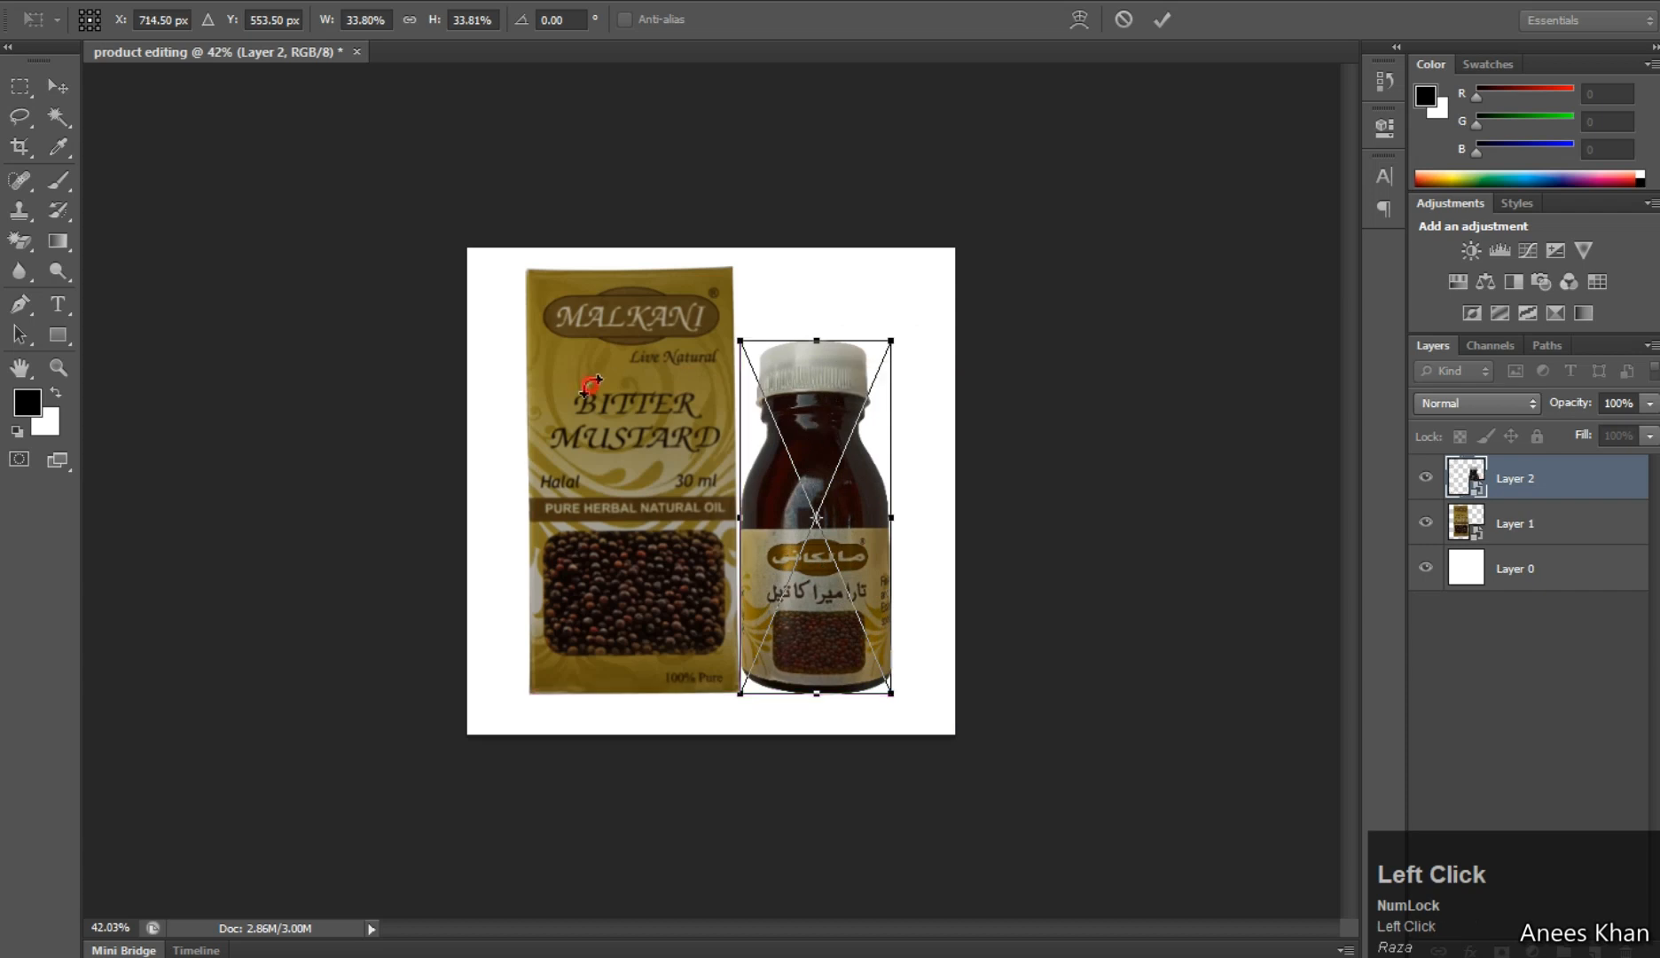
click(1160, 21)
click(689, 482)
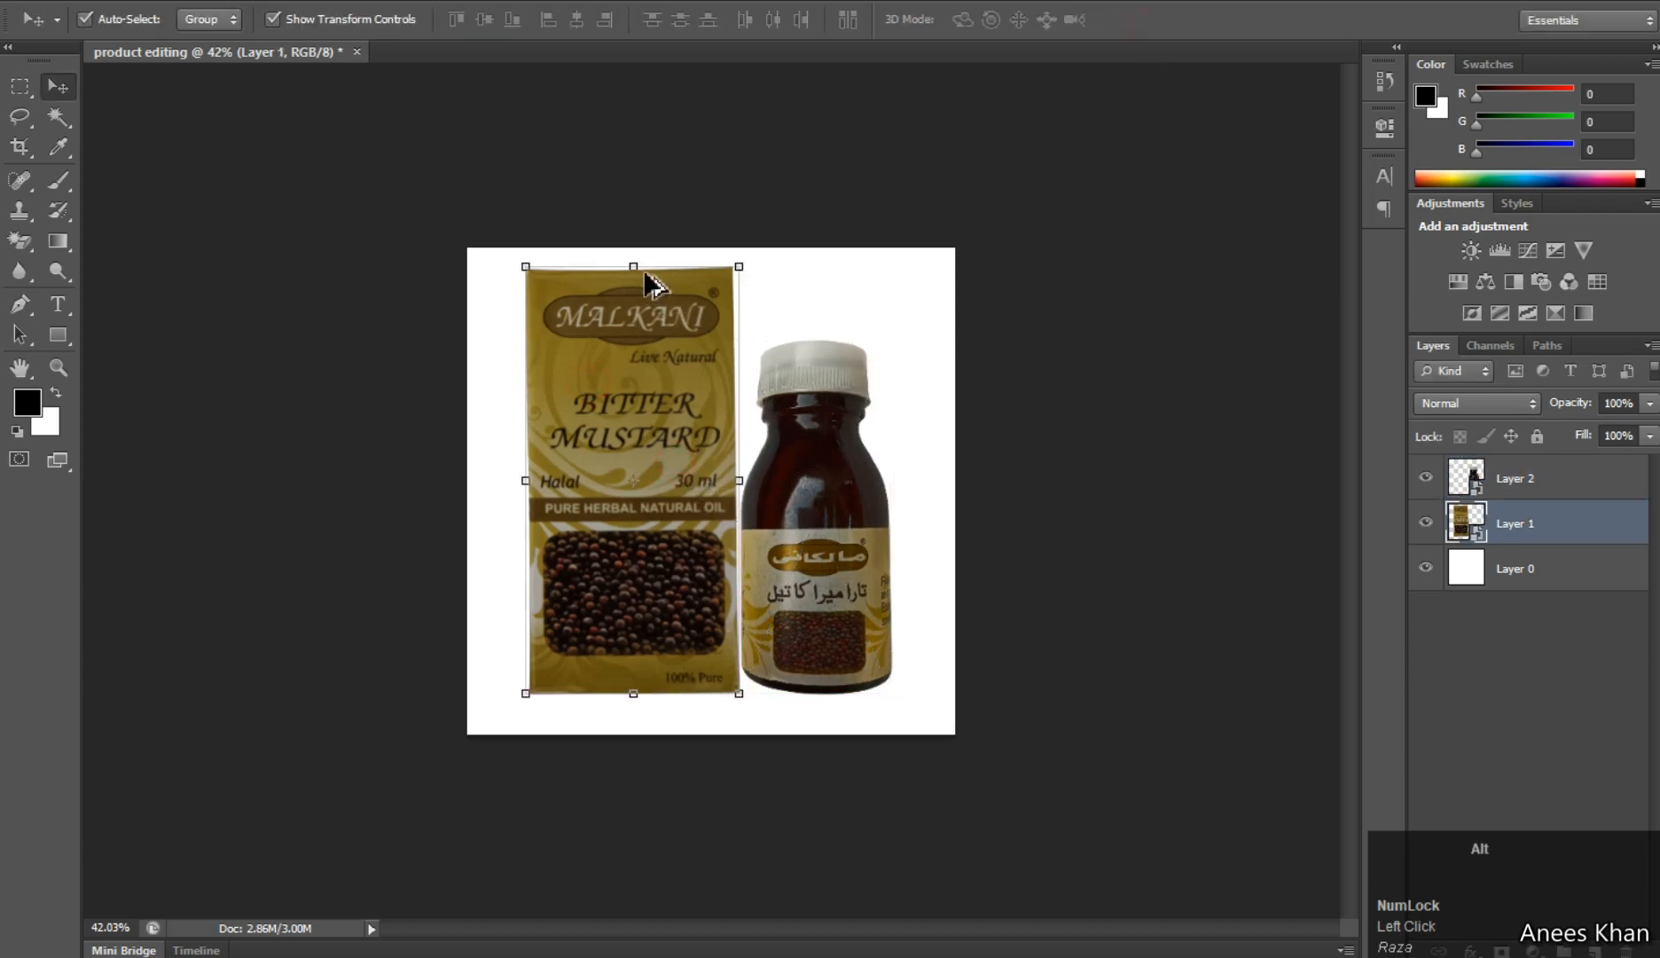
- Scale the box on Layer 1 proportionally around its centre to about 22% and move it slightly down on the canvas
drag(527, 267, 560, 328)
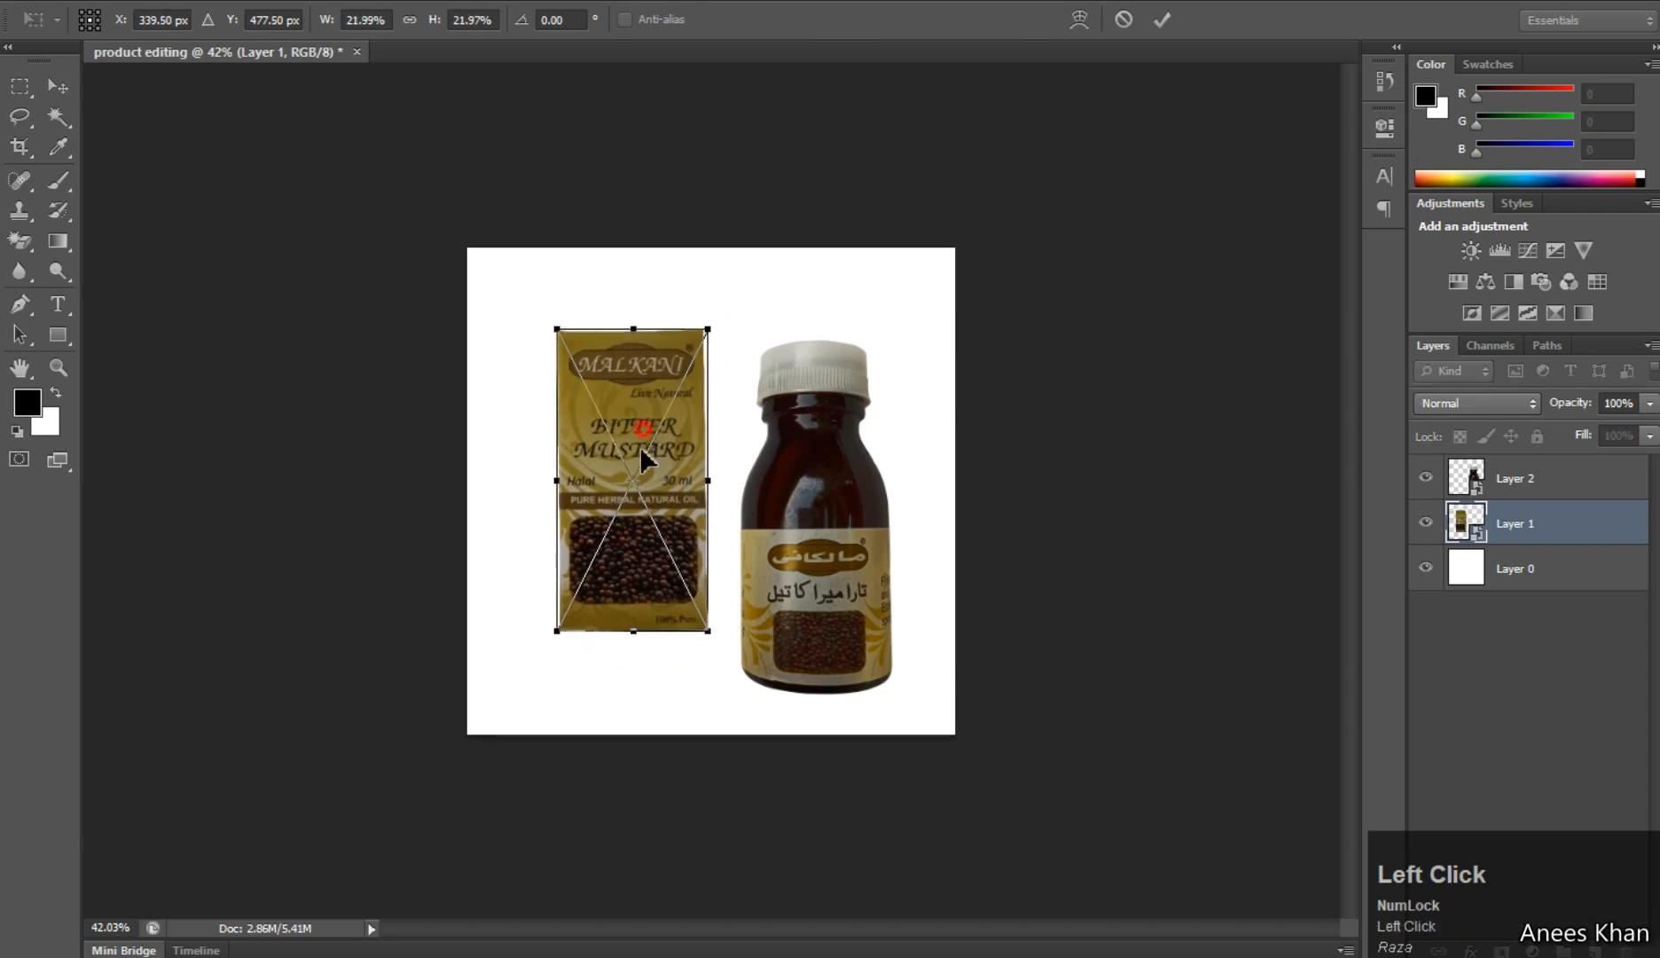
mouse_move(641, 450)
mouse_down()
mouse_move(640, 483)
mouse_move(647, 455)
mouse_up()
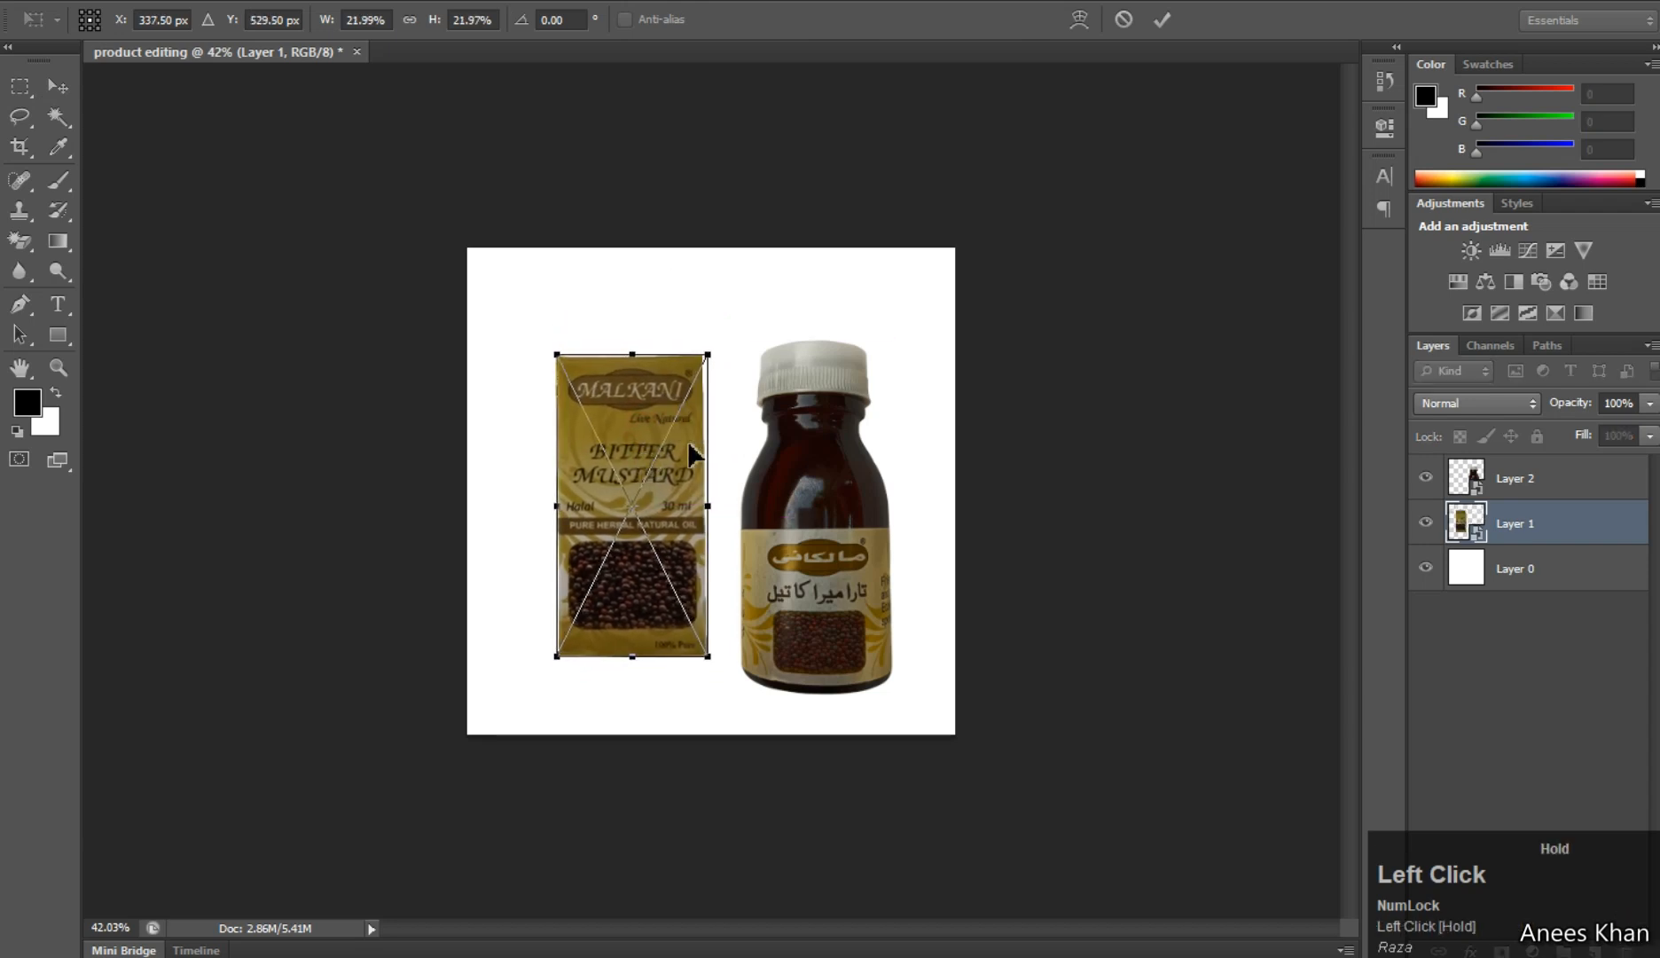
click(1162, 20)
click(754, 351)
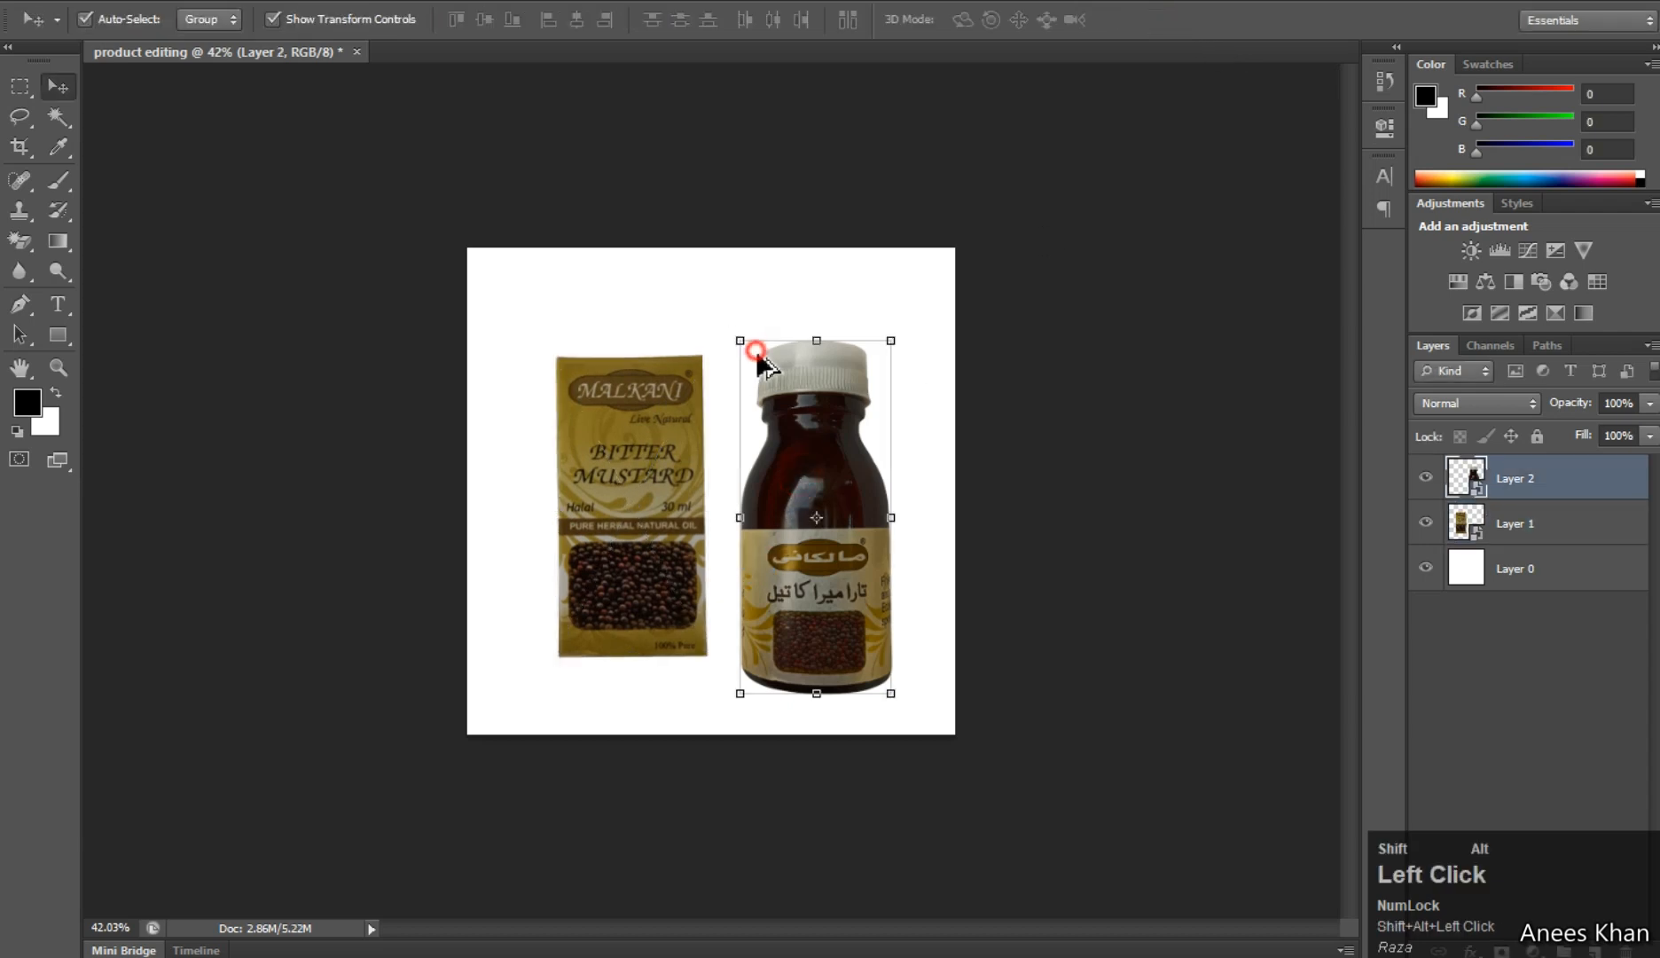
drag(757, 354, 763, 366)
key(ctrl+z)
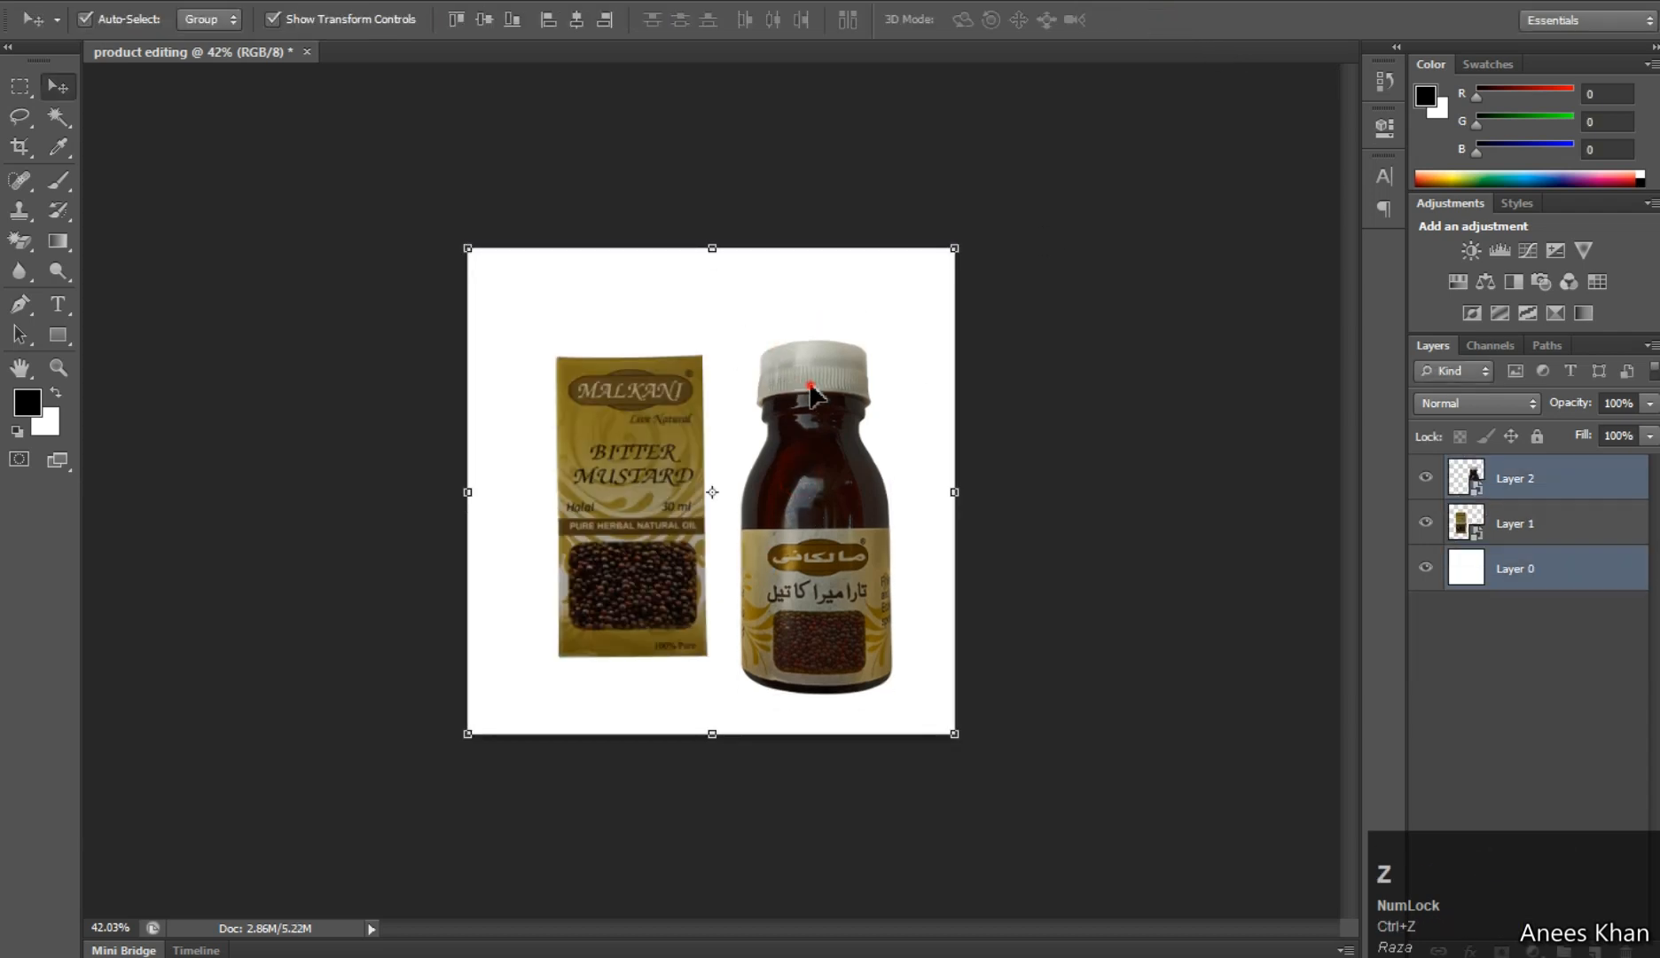
click(817, 365)
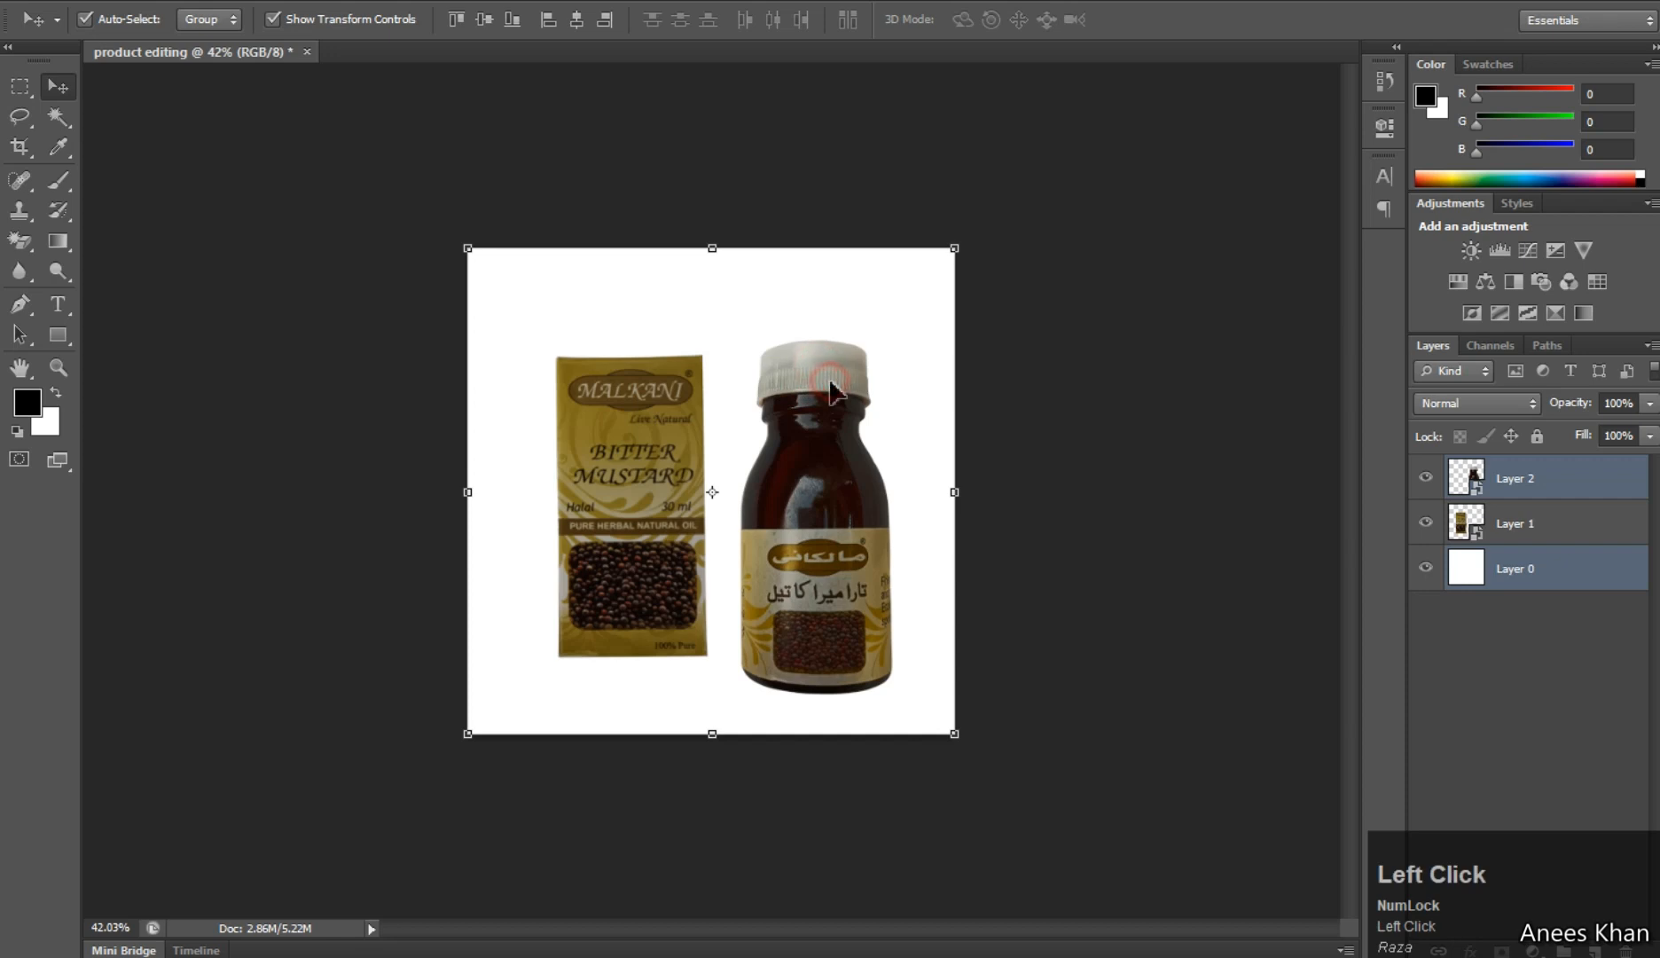
- Scale the bottle on Layer 2 around its centre to about 26.5% and place it close beside the box, at about X 625, Y 565.5 px
click(1548, 490)
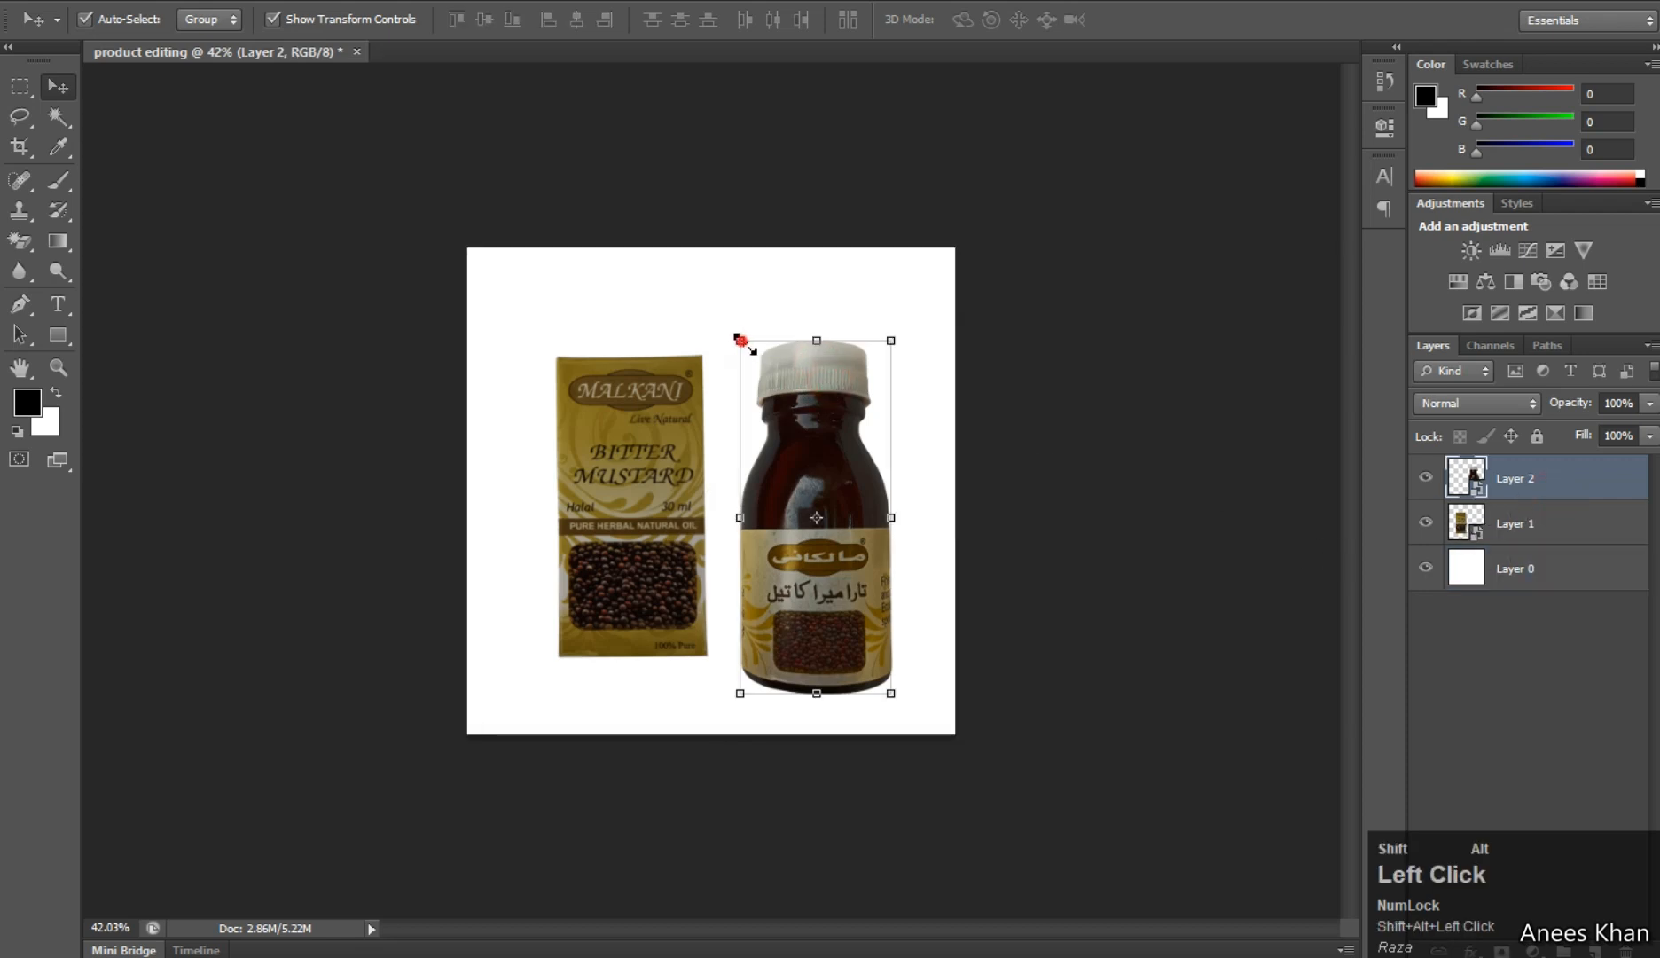
drag(742, 341, 787, 432)
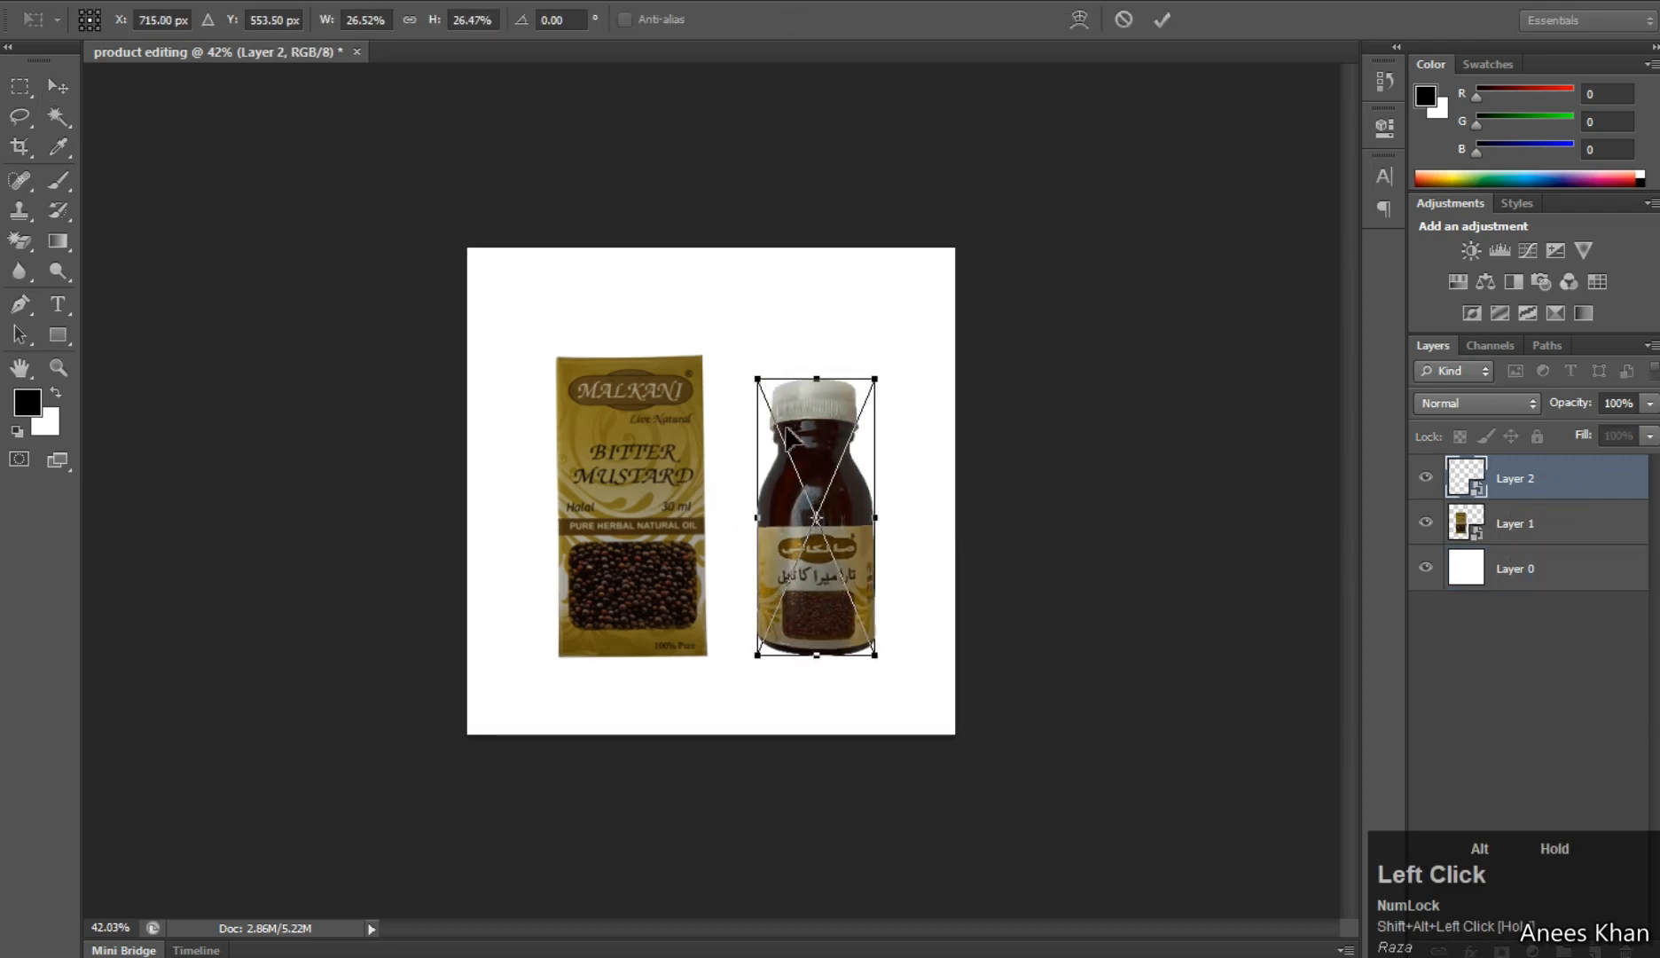
drag(815, 512, 771, 519)
key(Up)
key(Up)
key(Up)
key(Up)
key(Up)
key(Up)
key(Up)
key(Up)
key(Up)
key(Up)
key(Up)
key(Up)
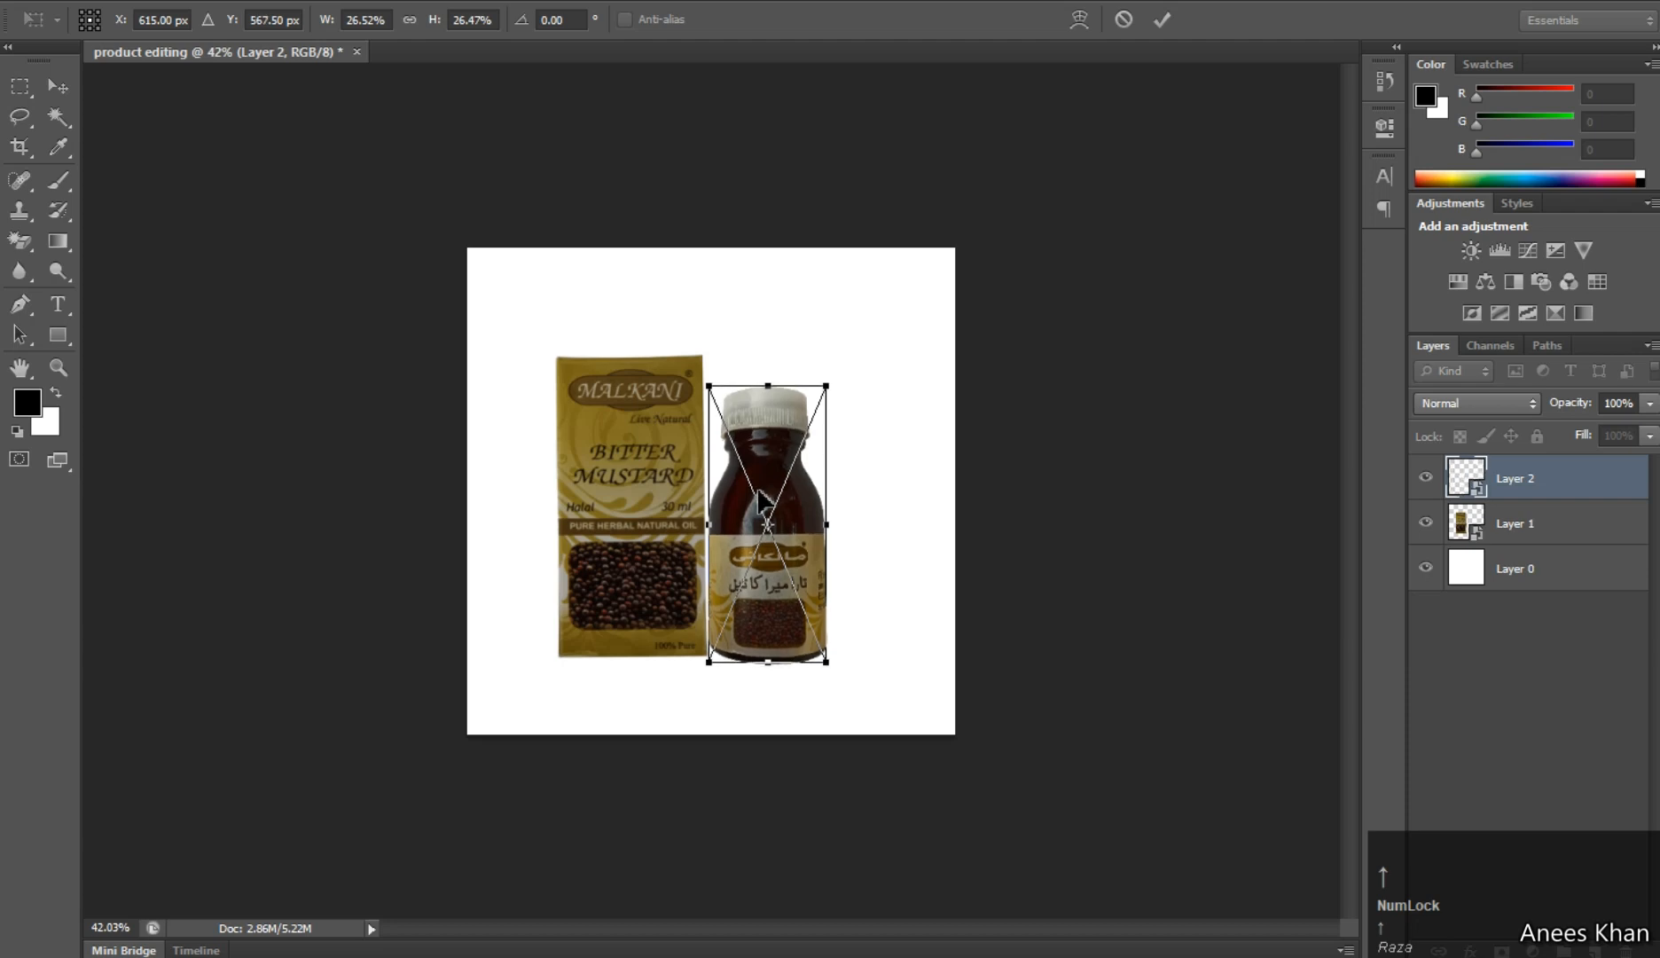
key(Right)
key(Right)
key(Right)
key(Right)
key(Right)
key(Right)
key(Right)
key(Right)
key(Right)
key(Right)
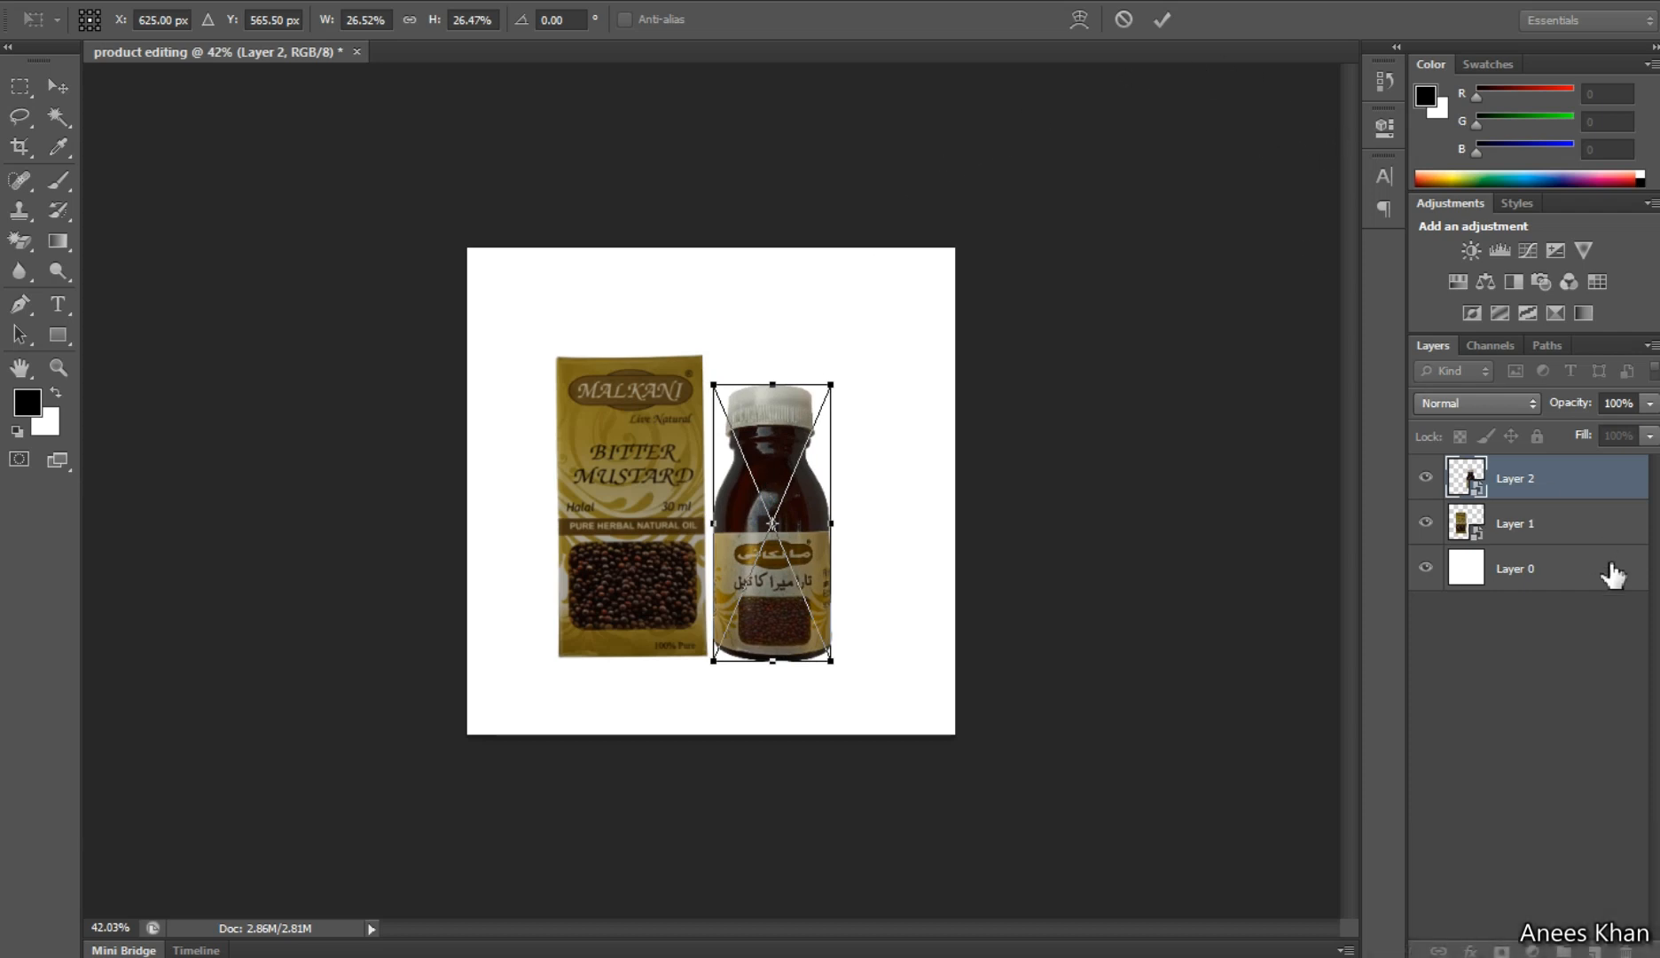
ctrl+click(1569, 532)
click(1165, 17)
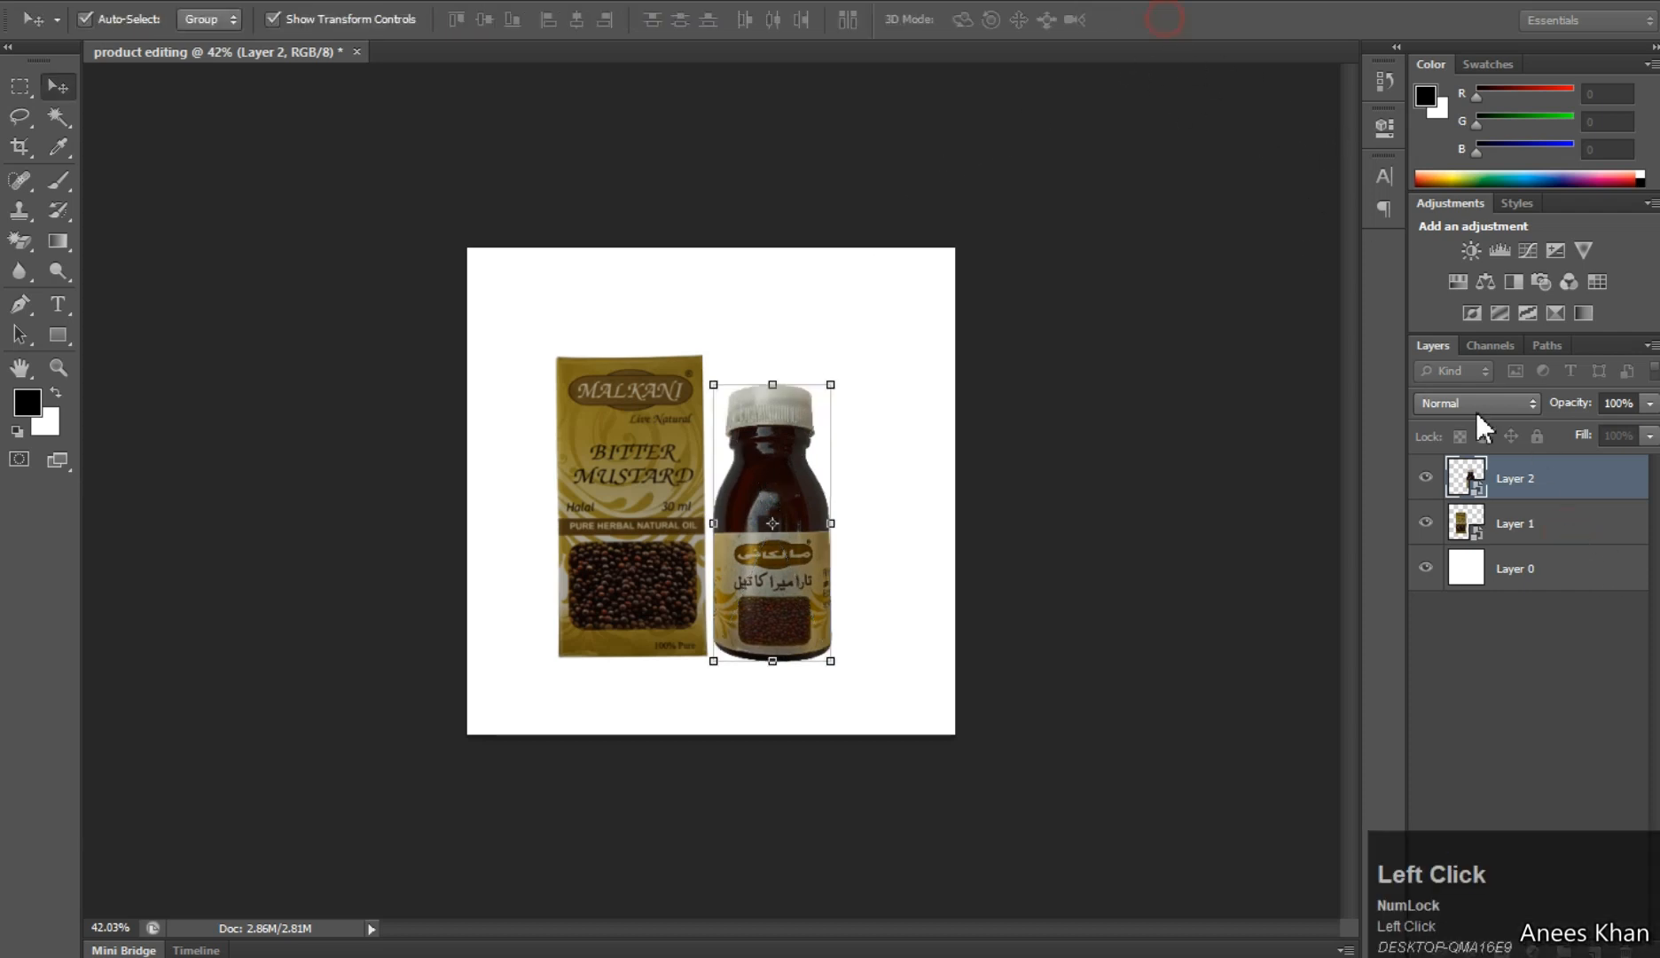
- Centre the box and the bottle together horizontally on the canvas
ctrl+click(1516, 536)
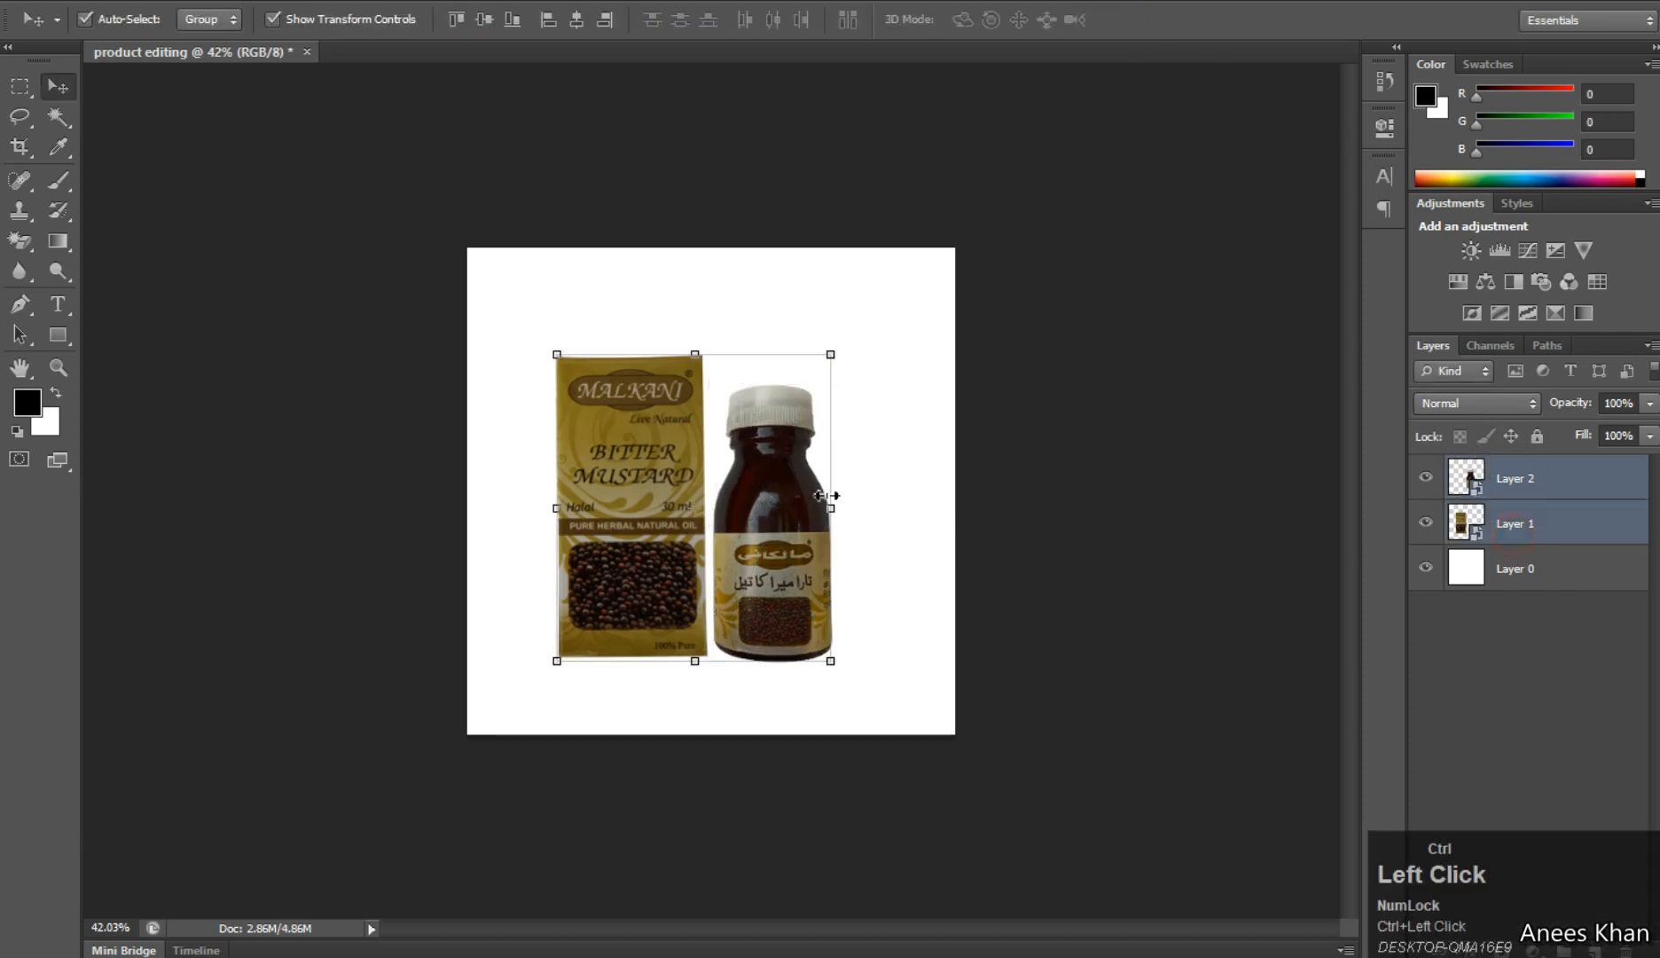
drag(679, 485, 692, 485)
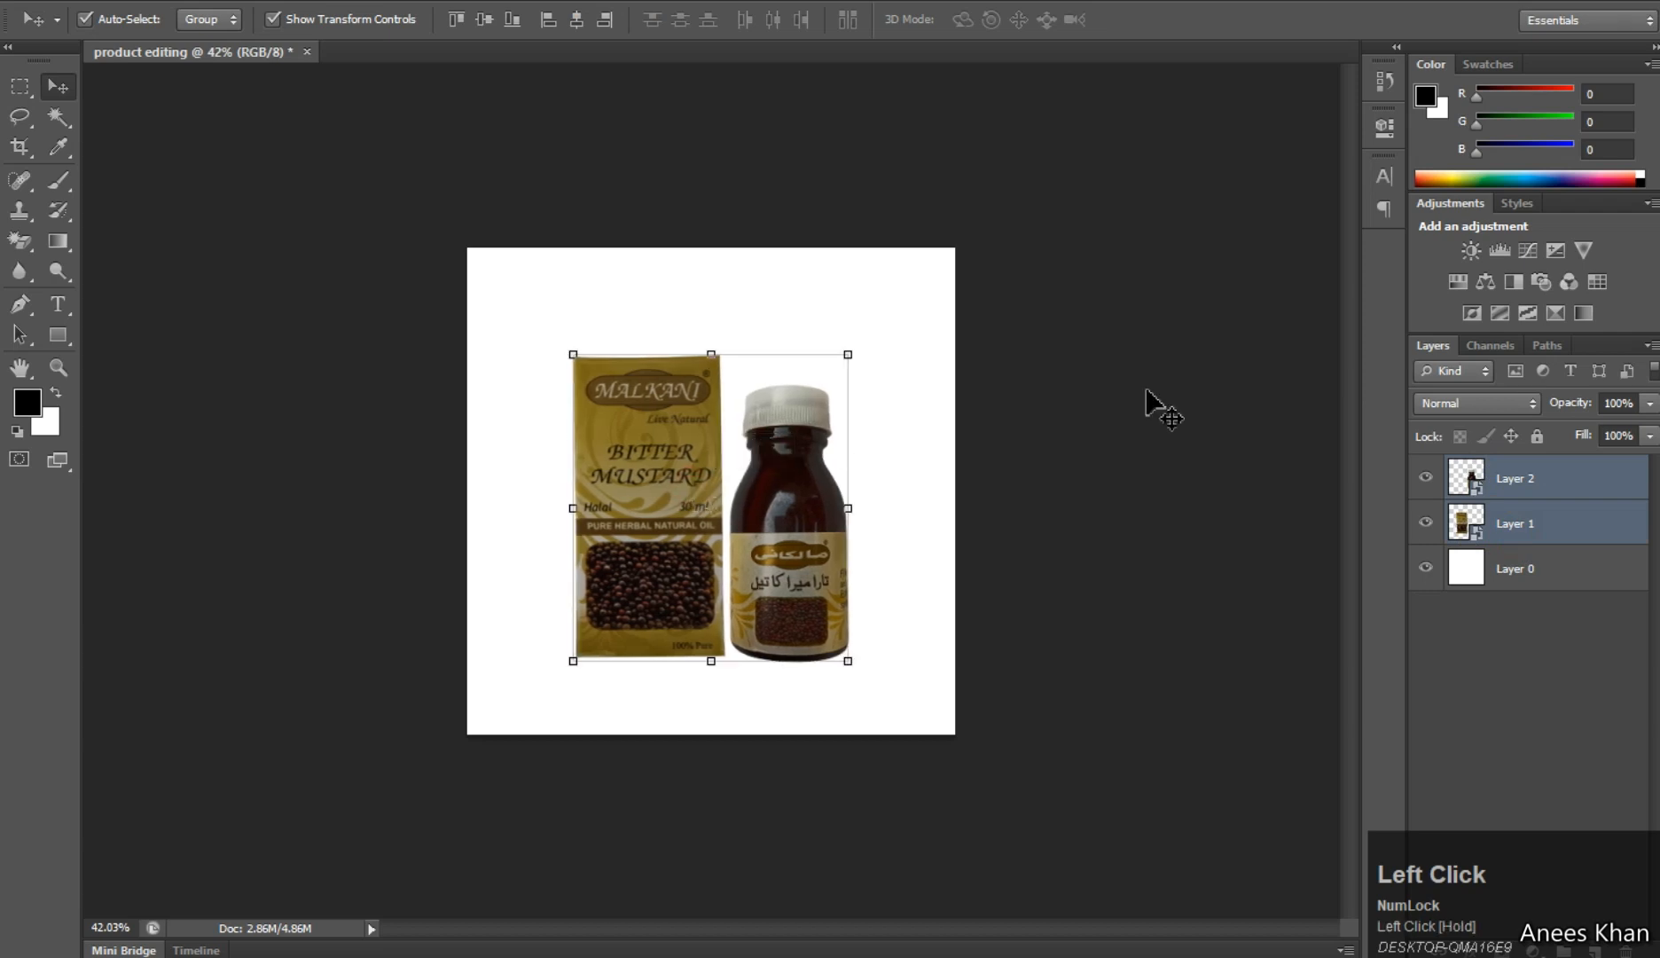
- Add an empty layer directly below the box layer and activate the Gradient tool
click(1563, 540)
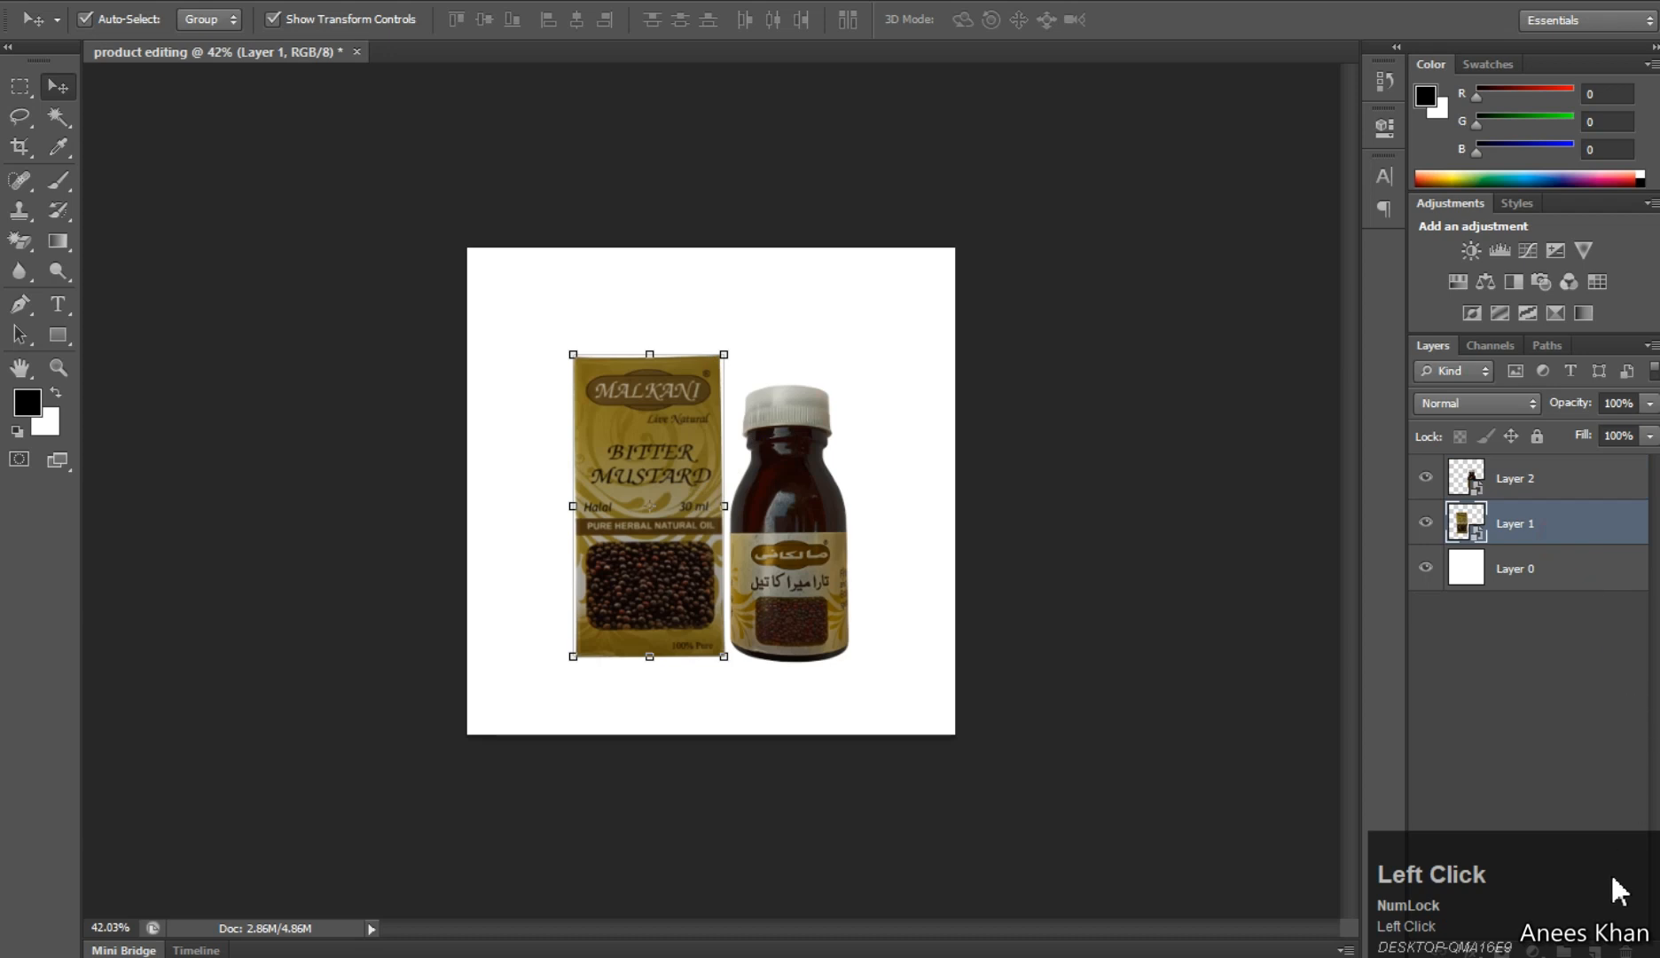
click(1594, 951)
drag(1589, 568, 1558, 599)
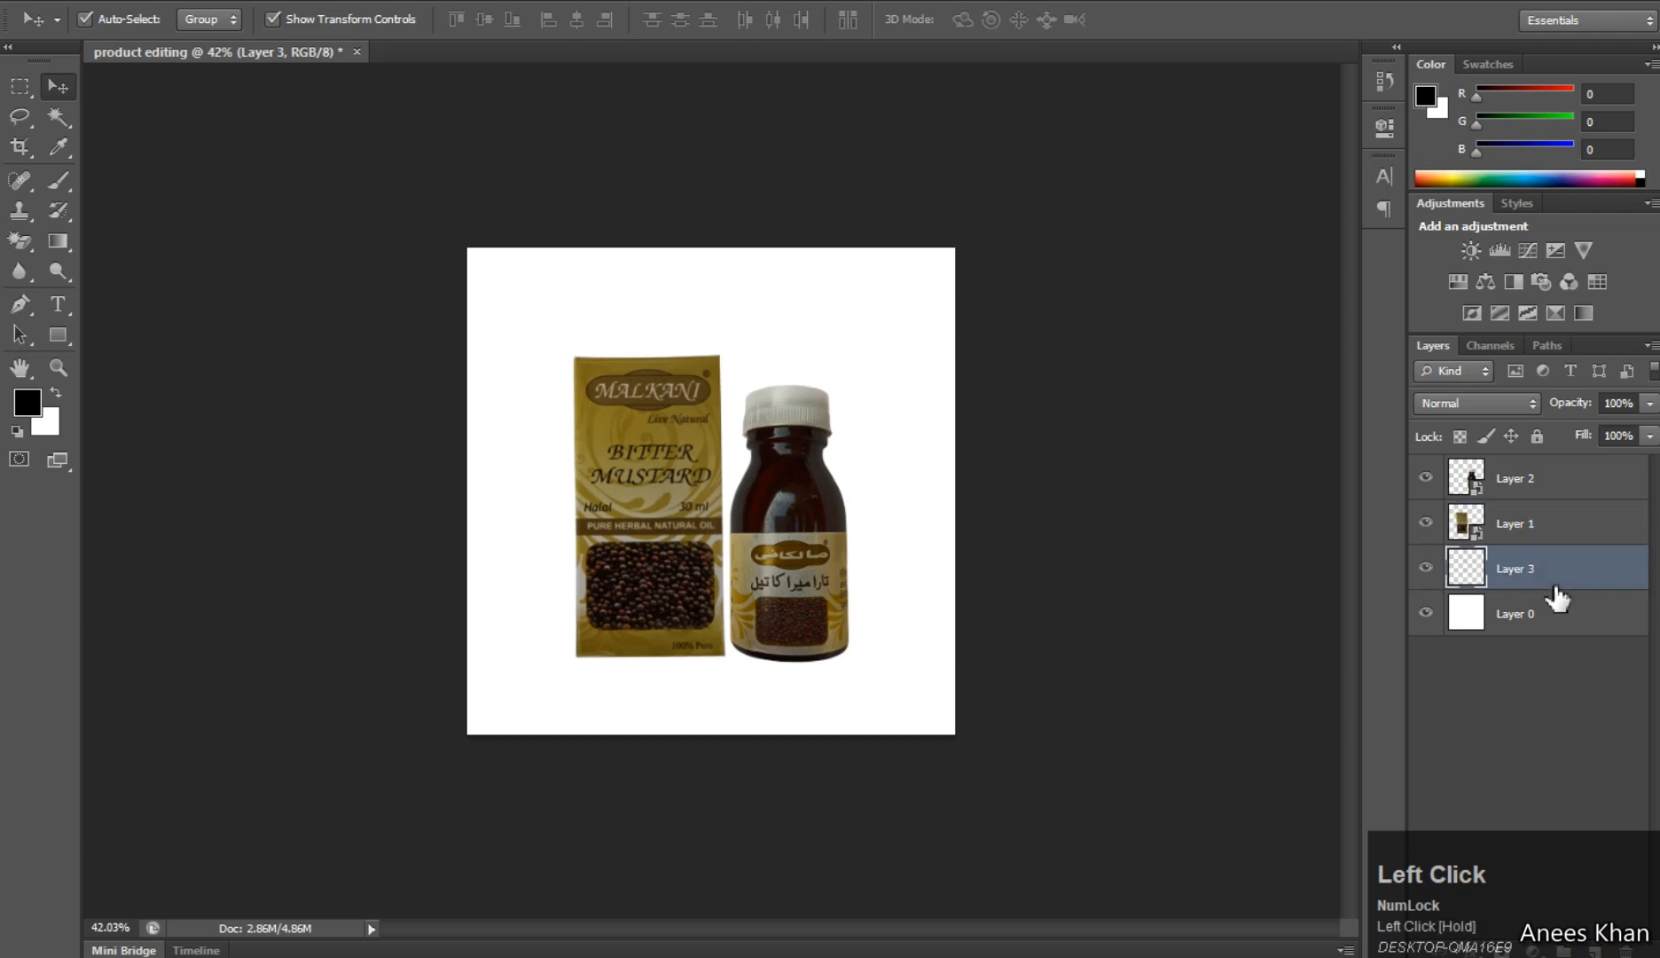
click(59, 240)
click(187, 236)
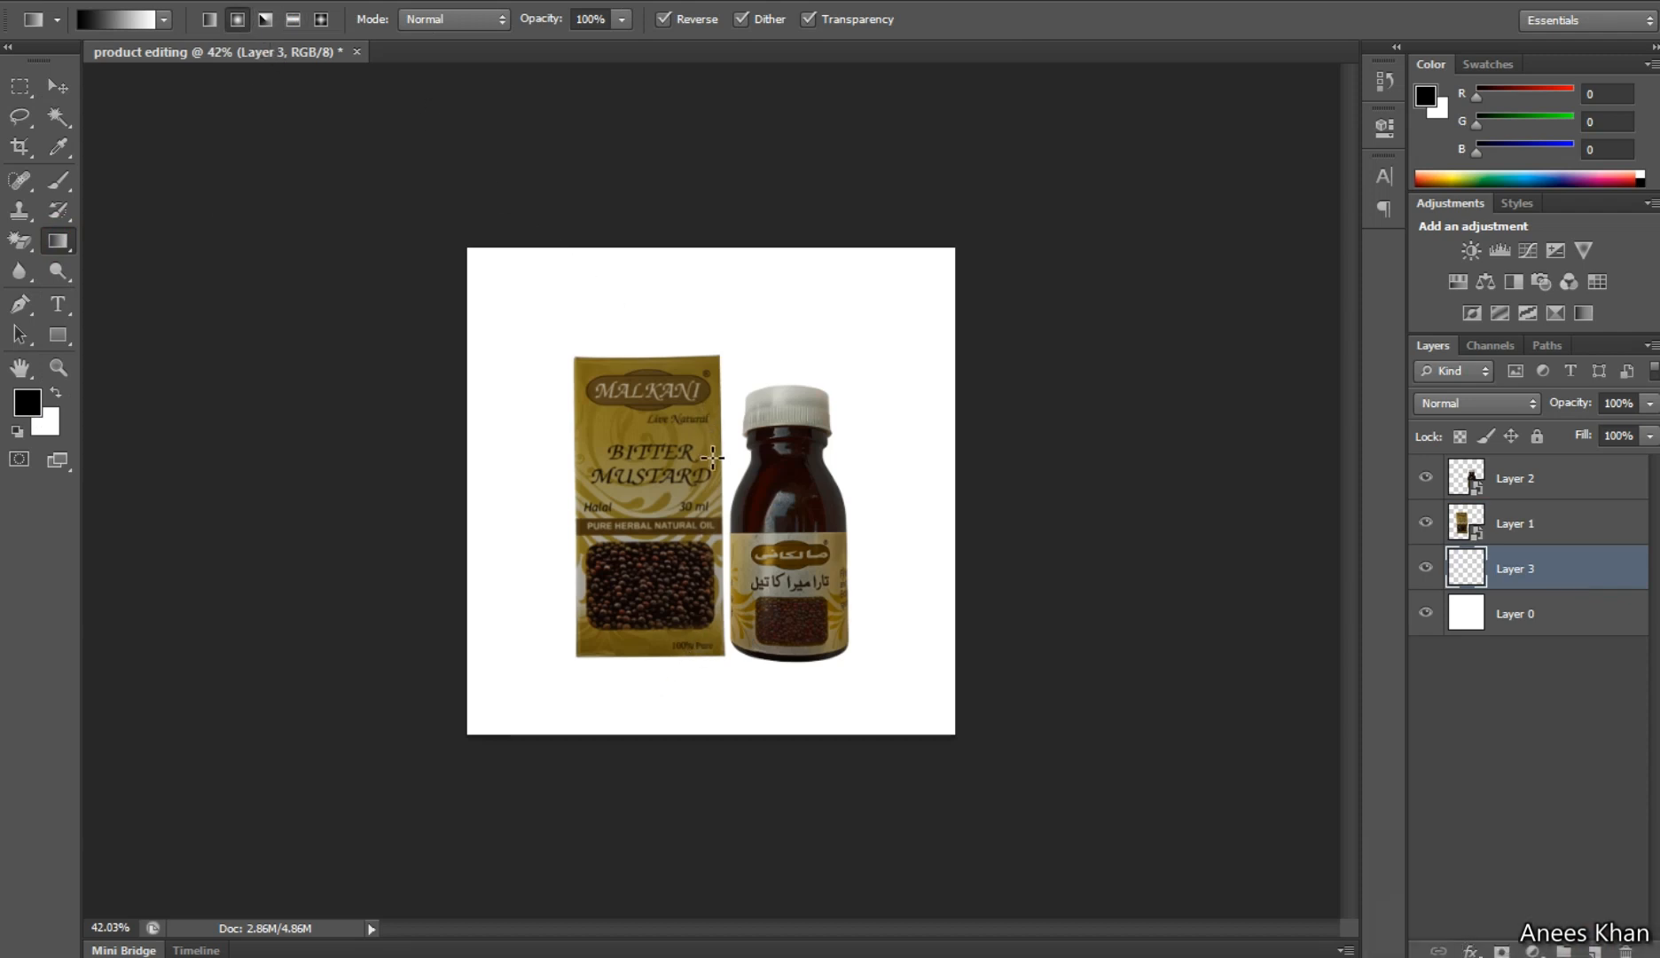
- Try a full-strength radial gradient on Layer 3 with the layer opacity at 61%, and undo both changes
drag(719, 466, 720, 619)
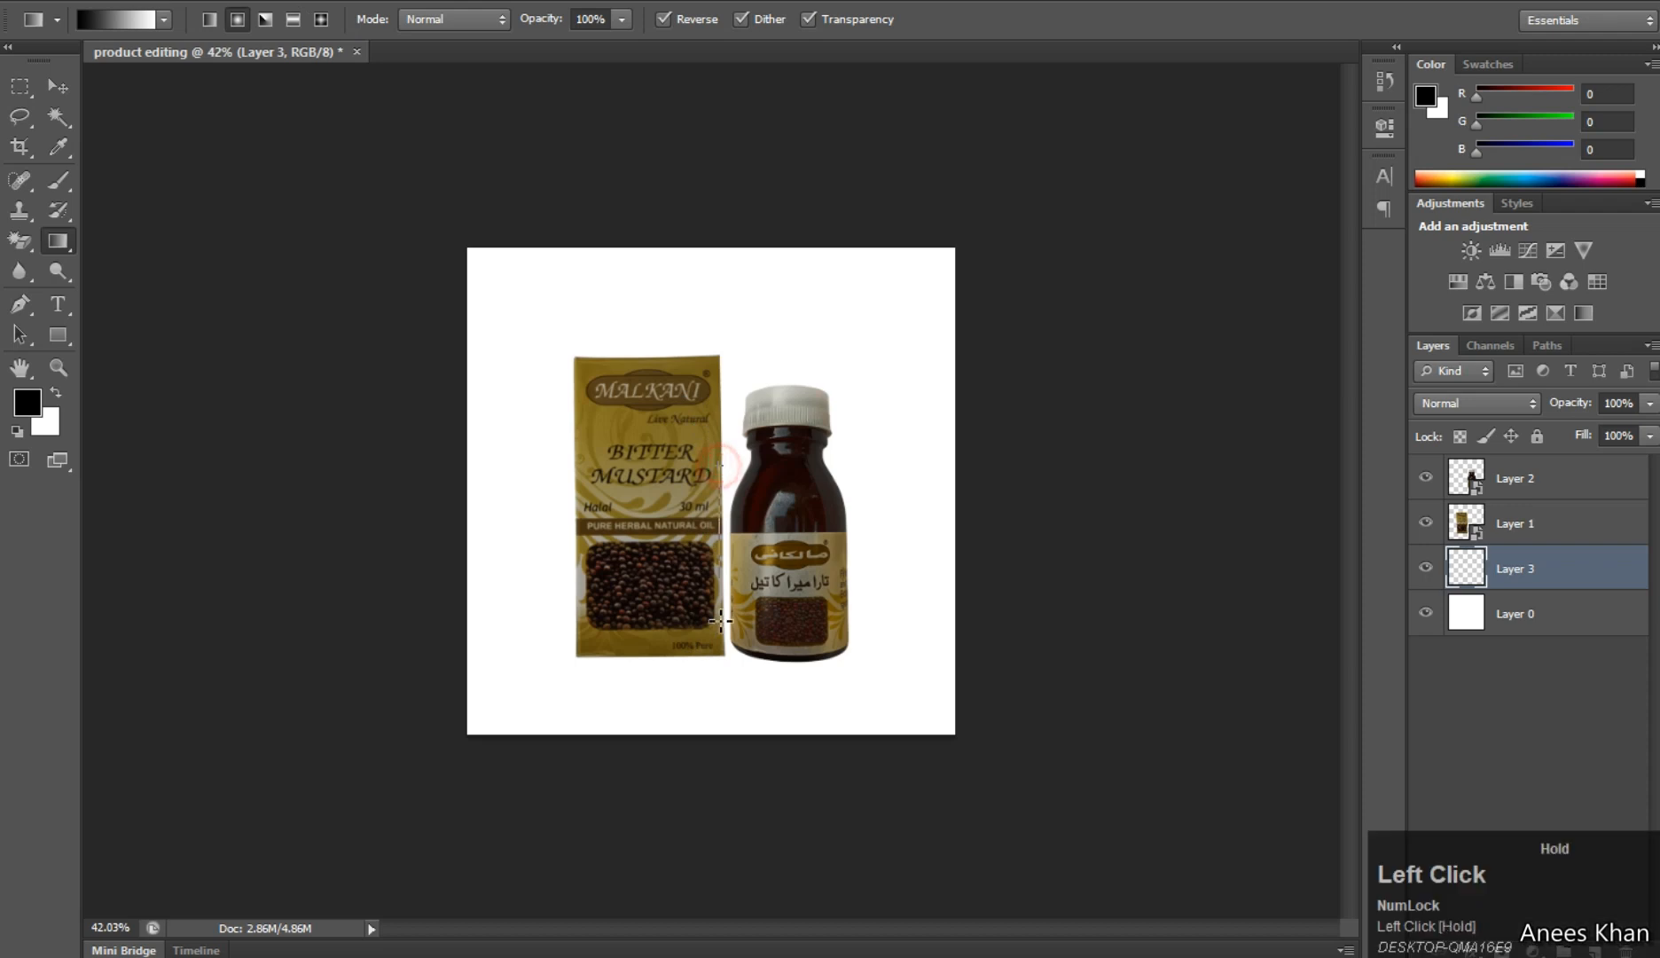
drag(728, 800, 728, 801)
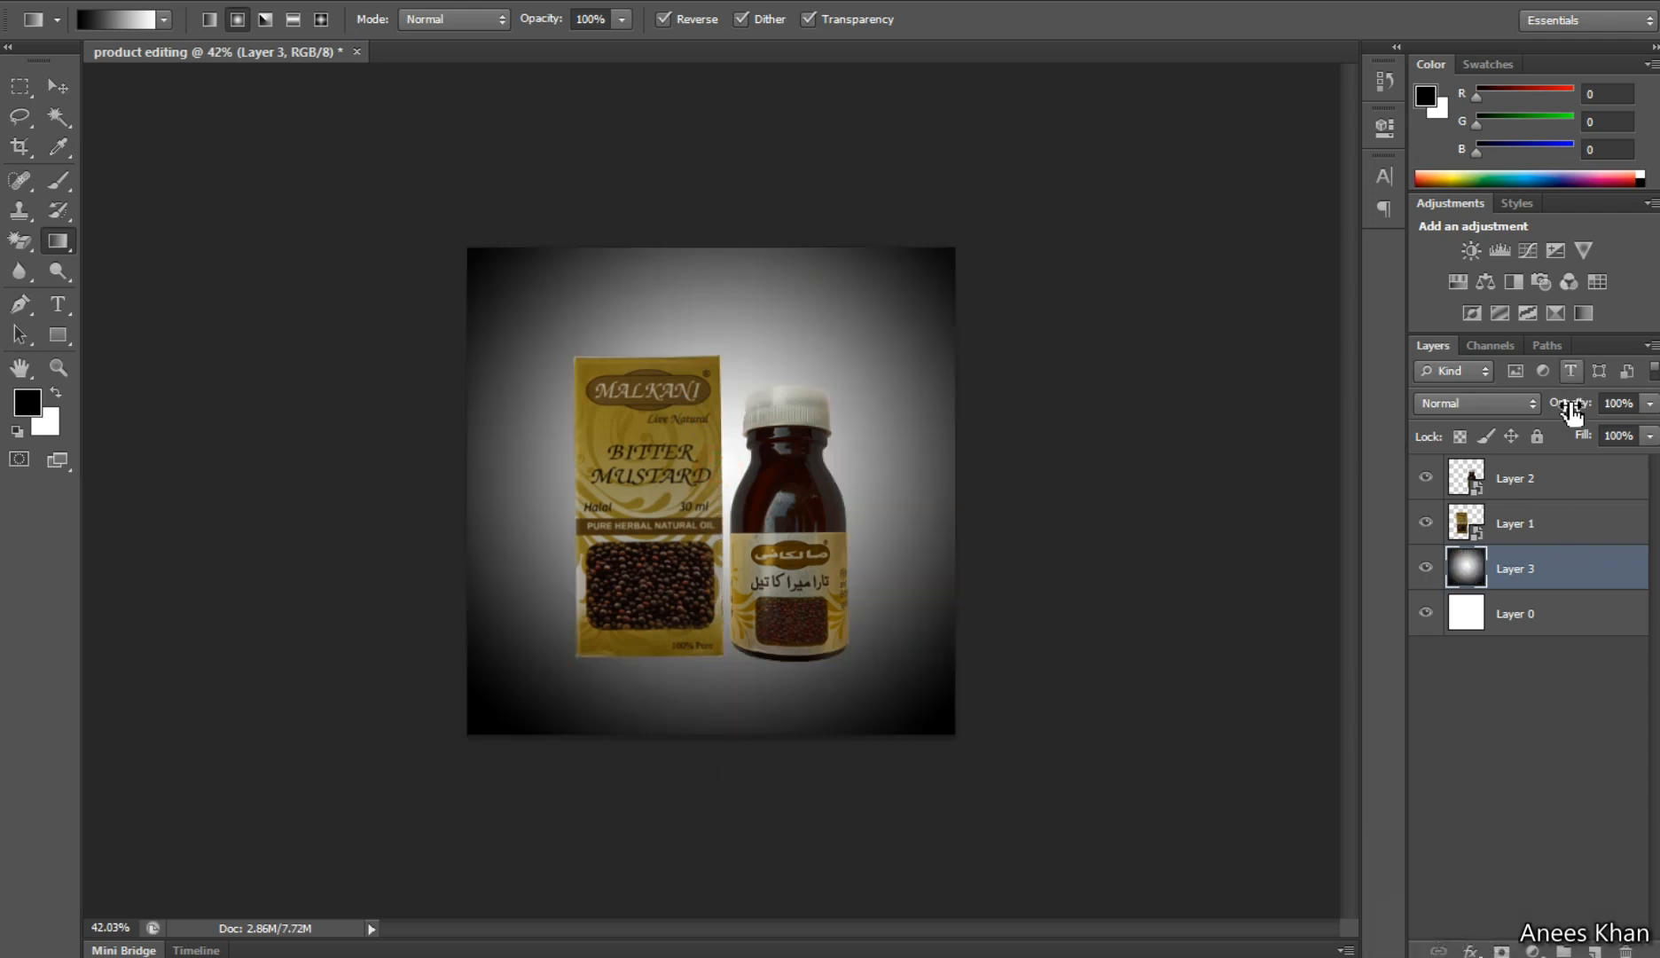
drag(1565, 407, 1527, 449)
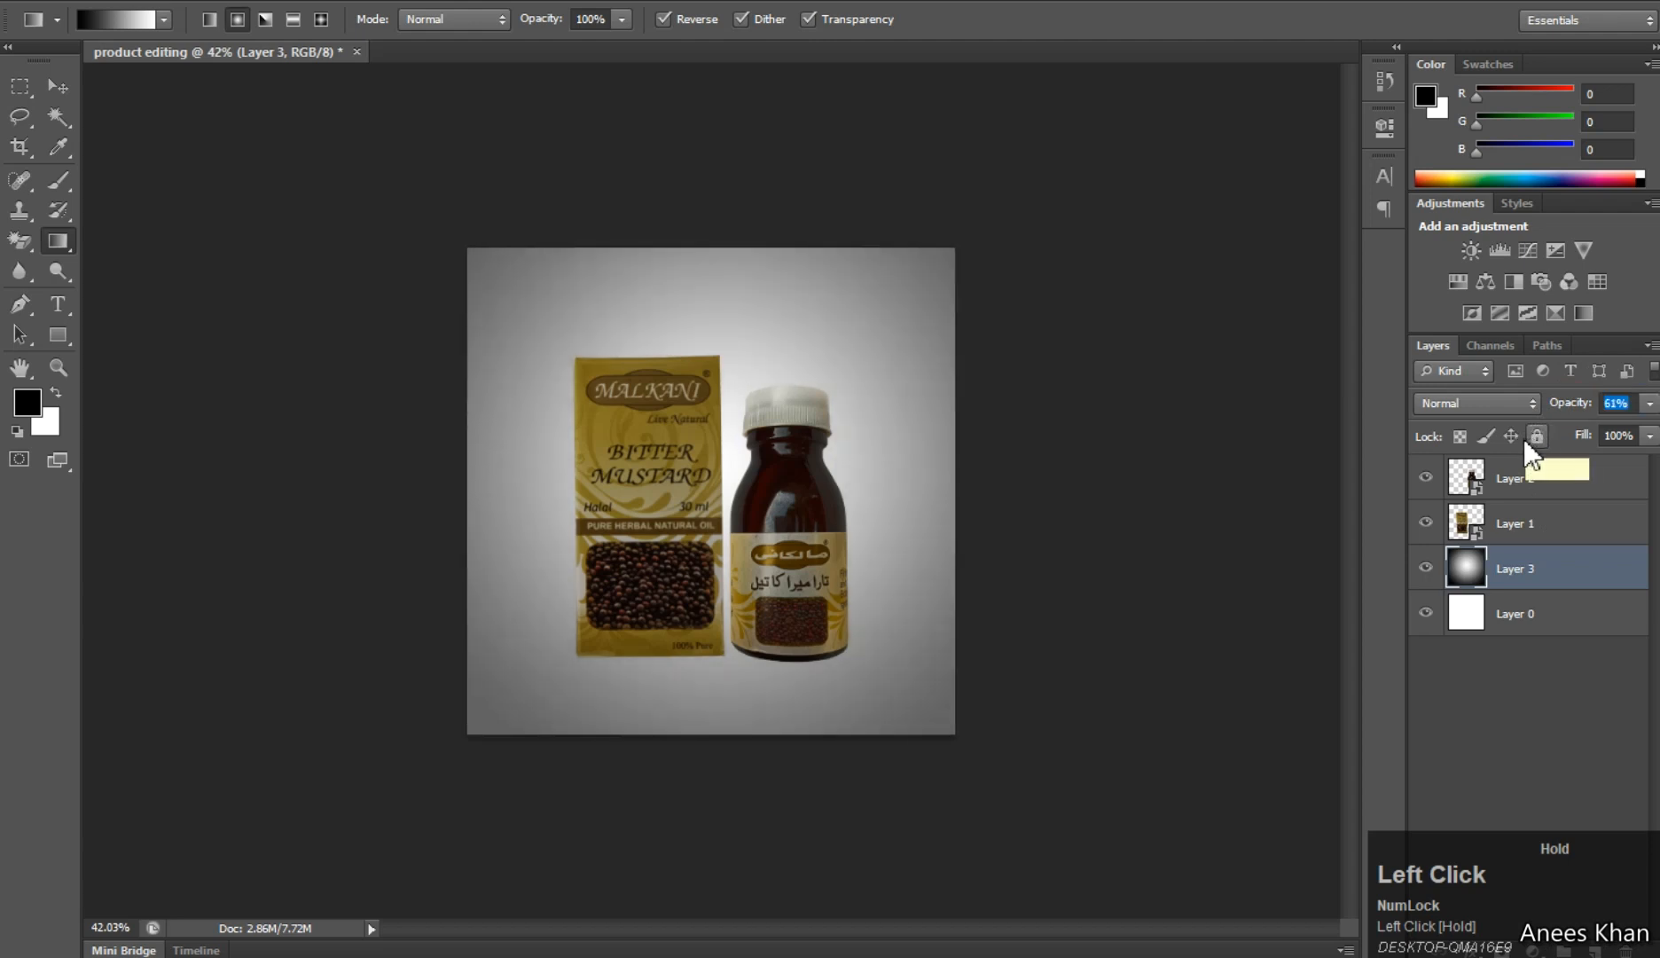
drag(550, 32, 531, 40)
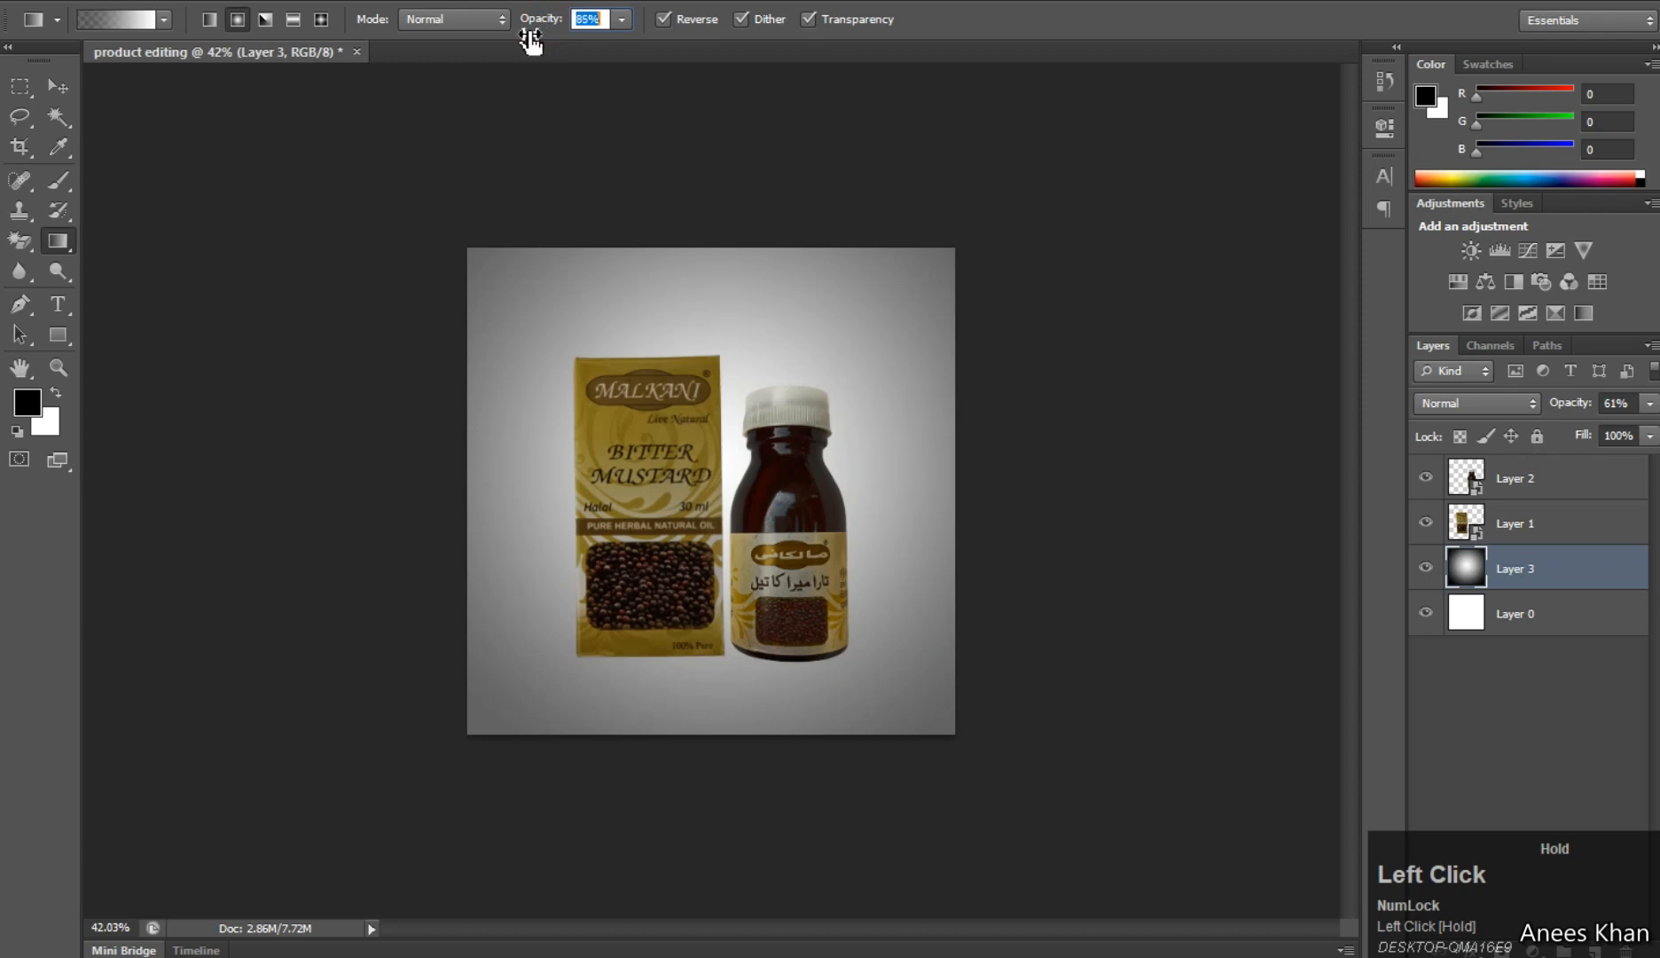
key(ctrl+z)
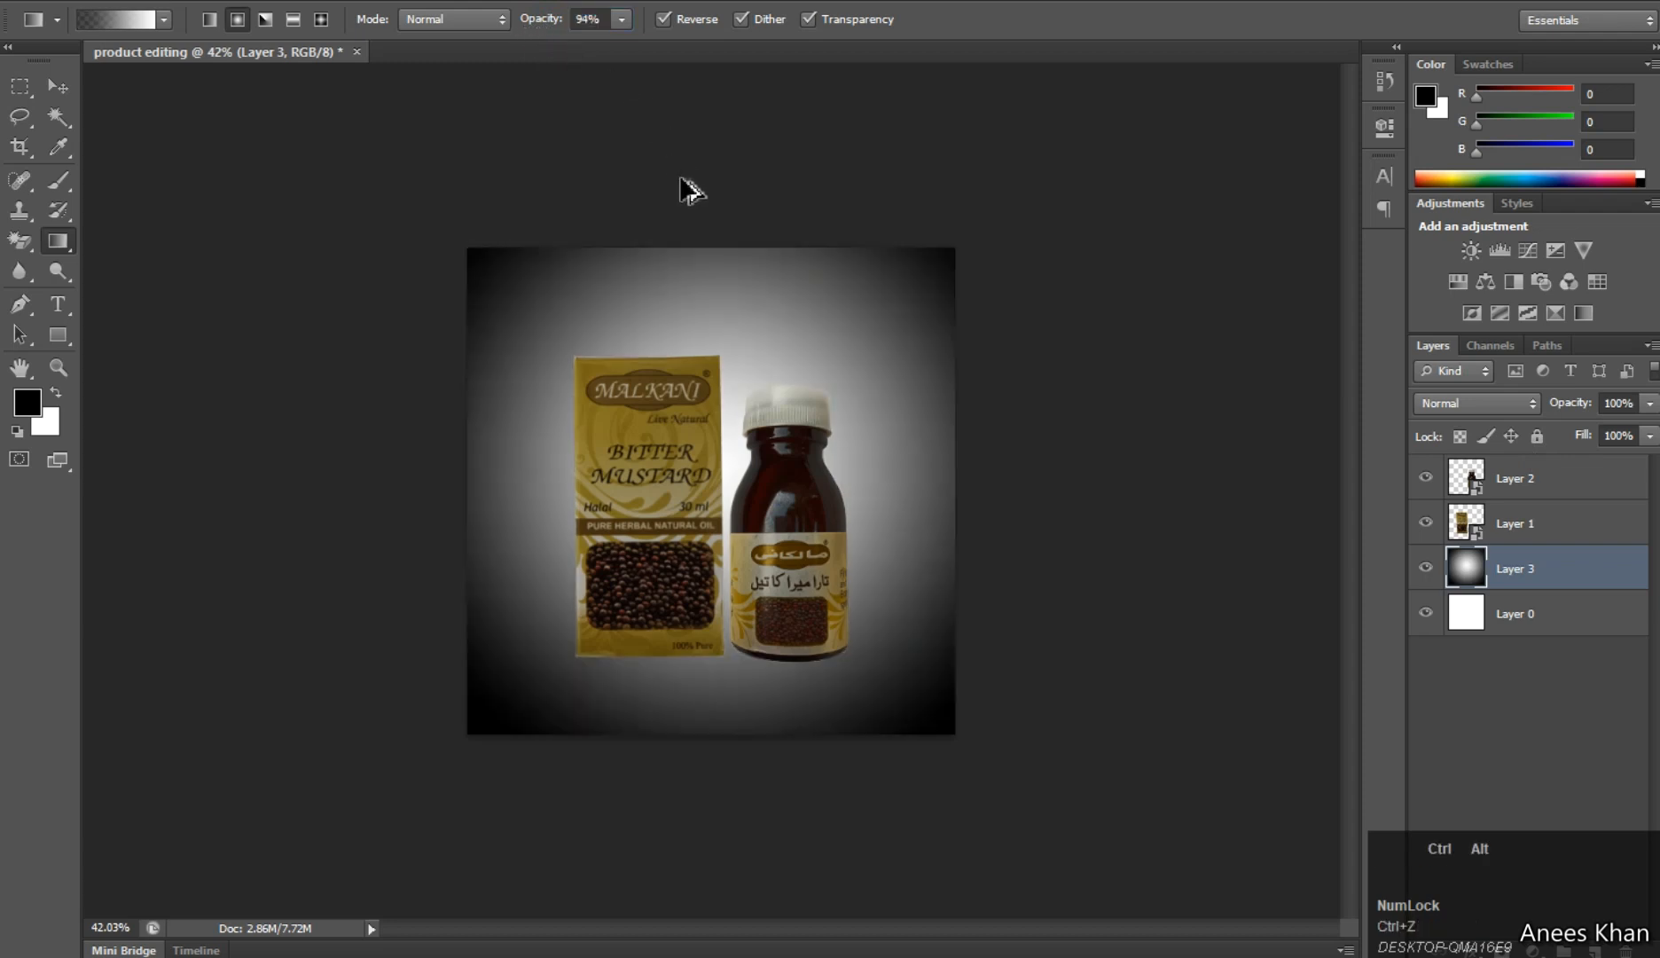
key(ctrl+alt+z)
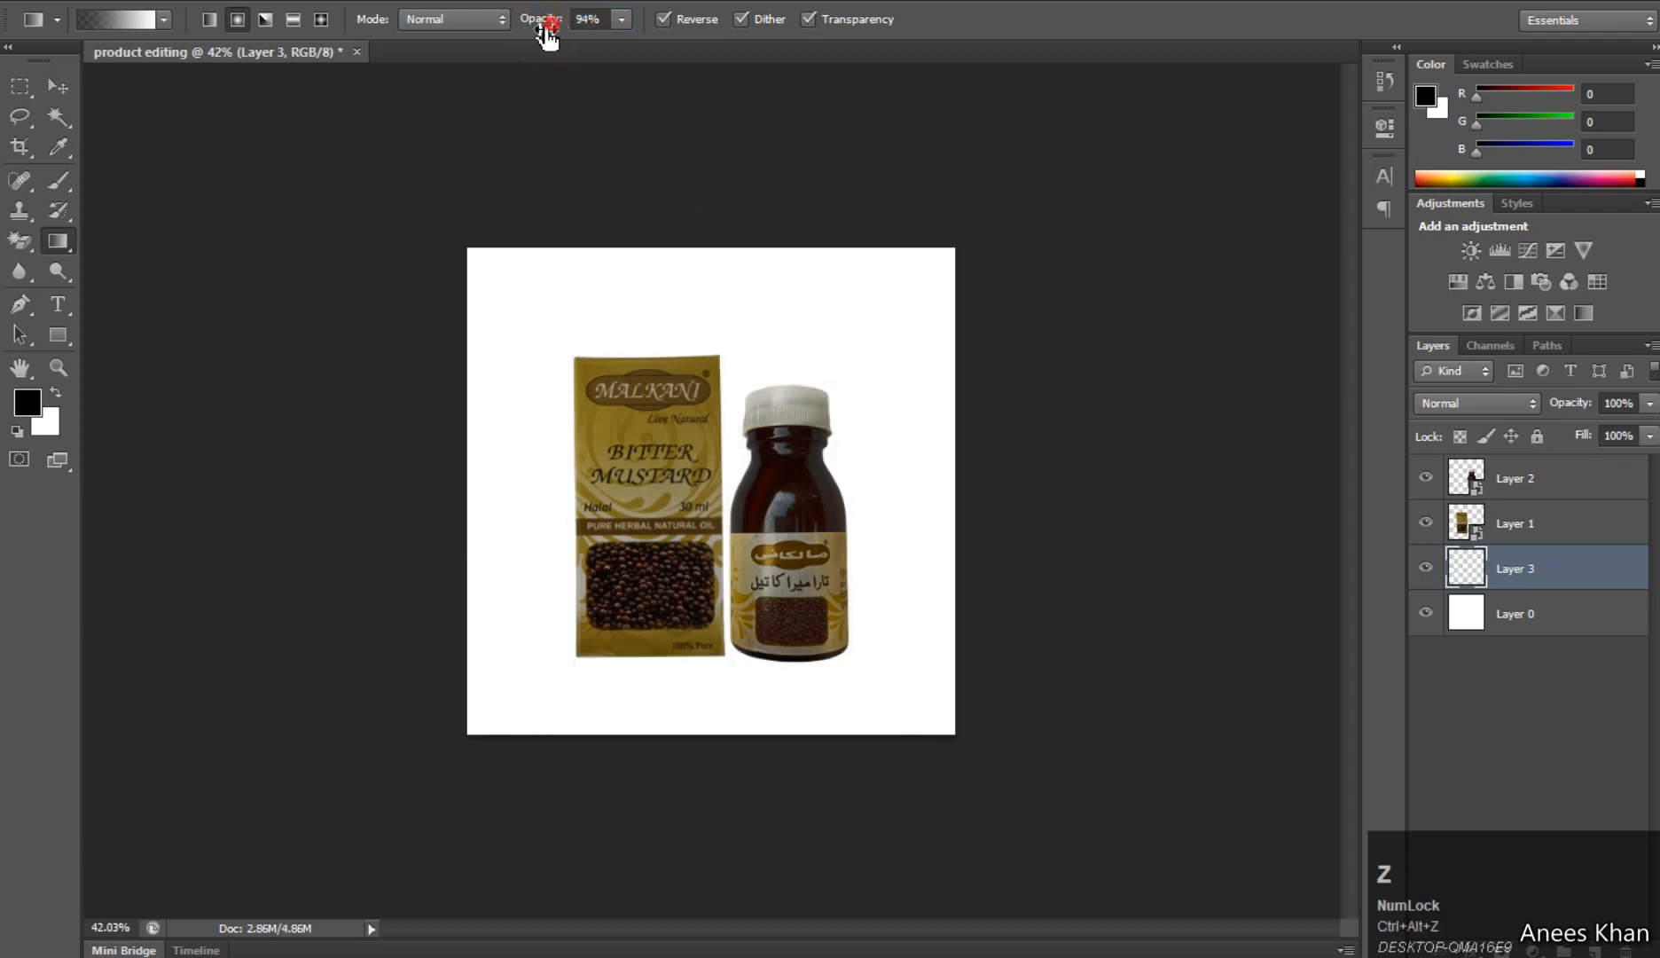
- Fill Layer 3 with a reversed radial gradient at 78% opacity from between the products outward past the canvas, and set the layer opacity to 72%
drag(547, 34, 534, 38)
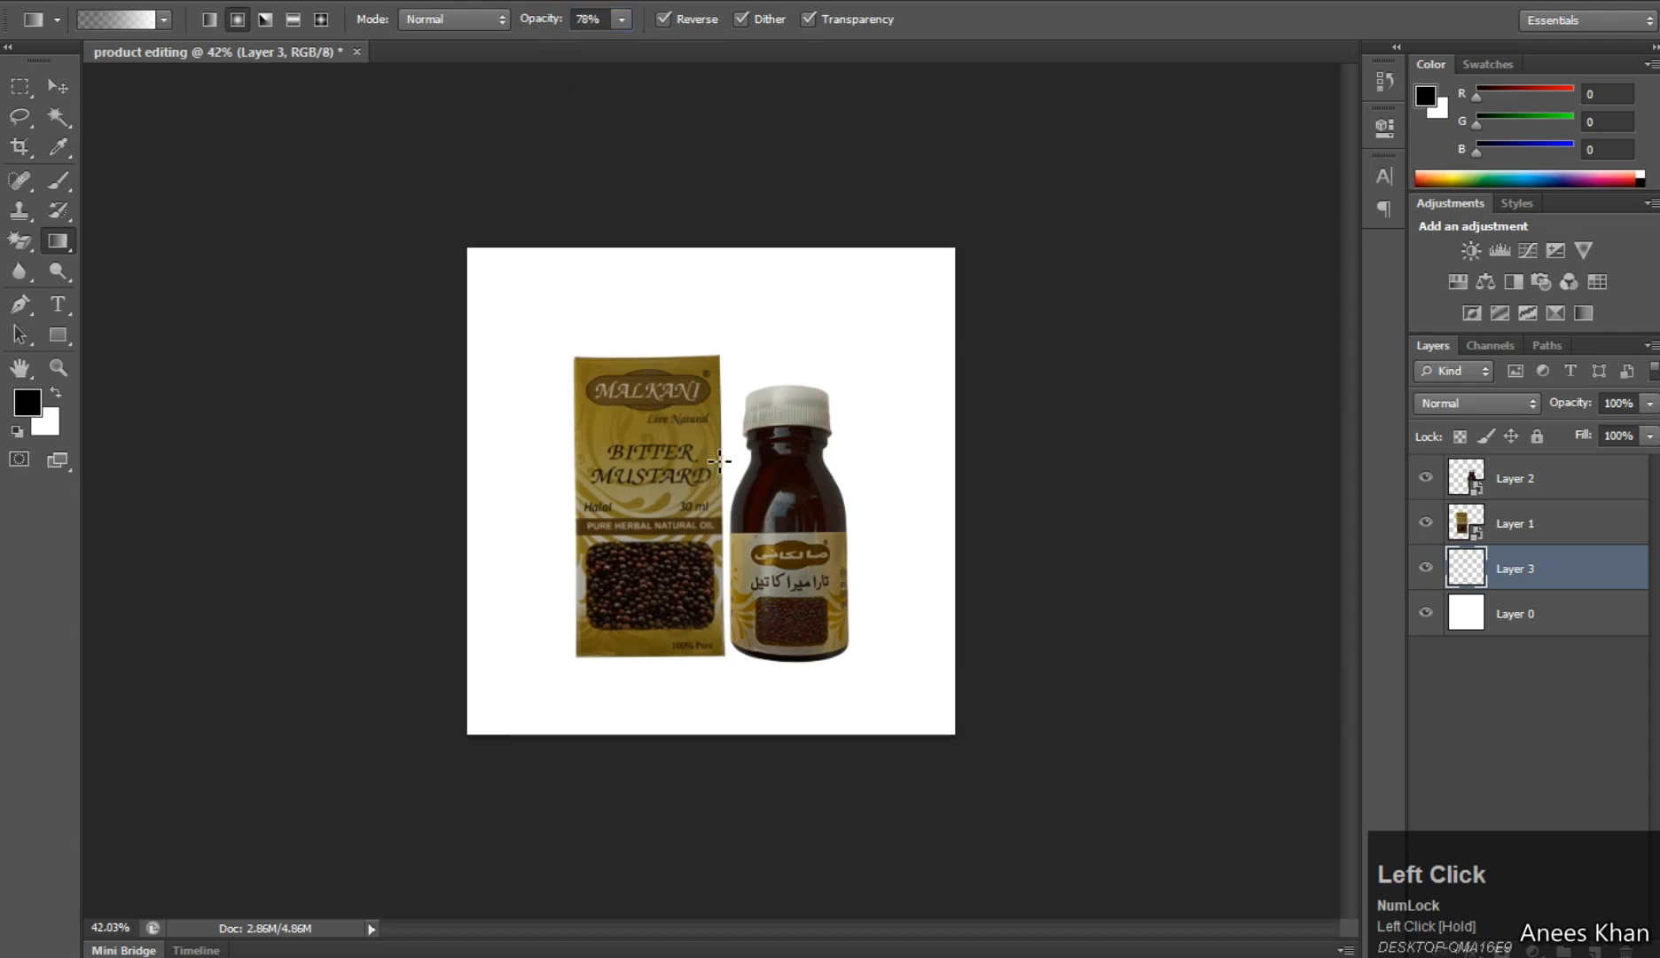
drag(720, 455, 717, 914)
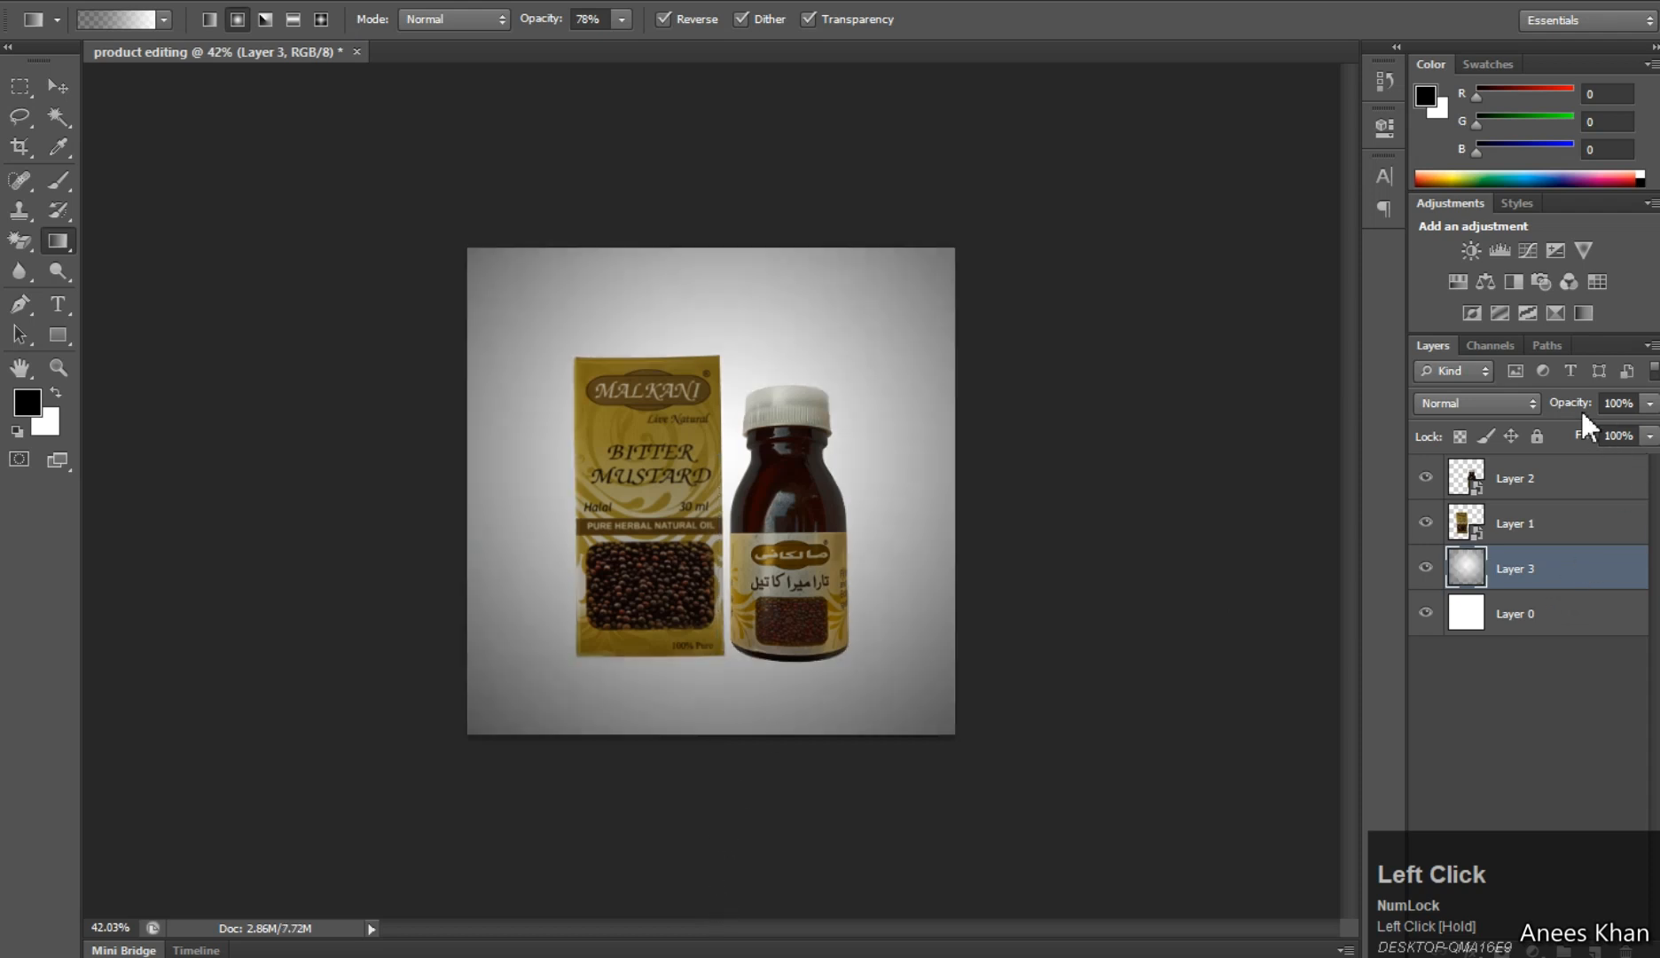
drag(1581, 409, 1545, 414)
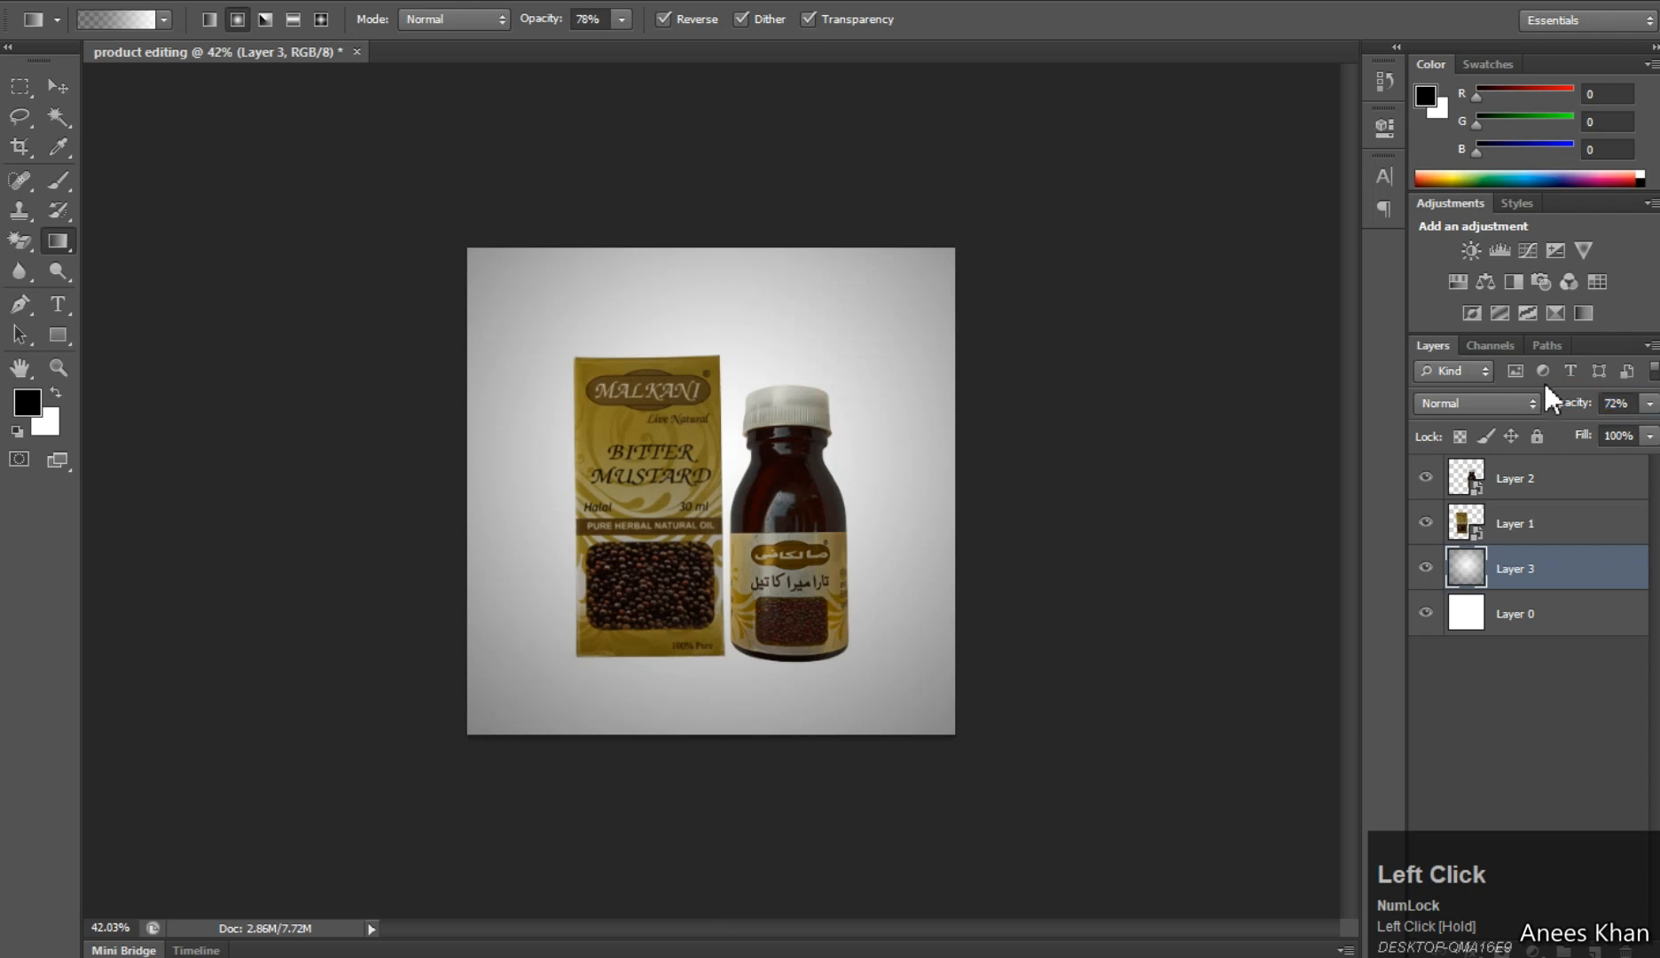
- Rasterize the box layer (Layer 1) and the bottle layer (Layer 2)
click(57, 86)
click(703, 471)
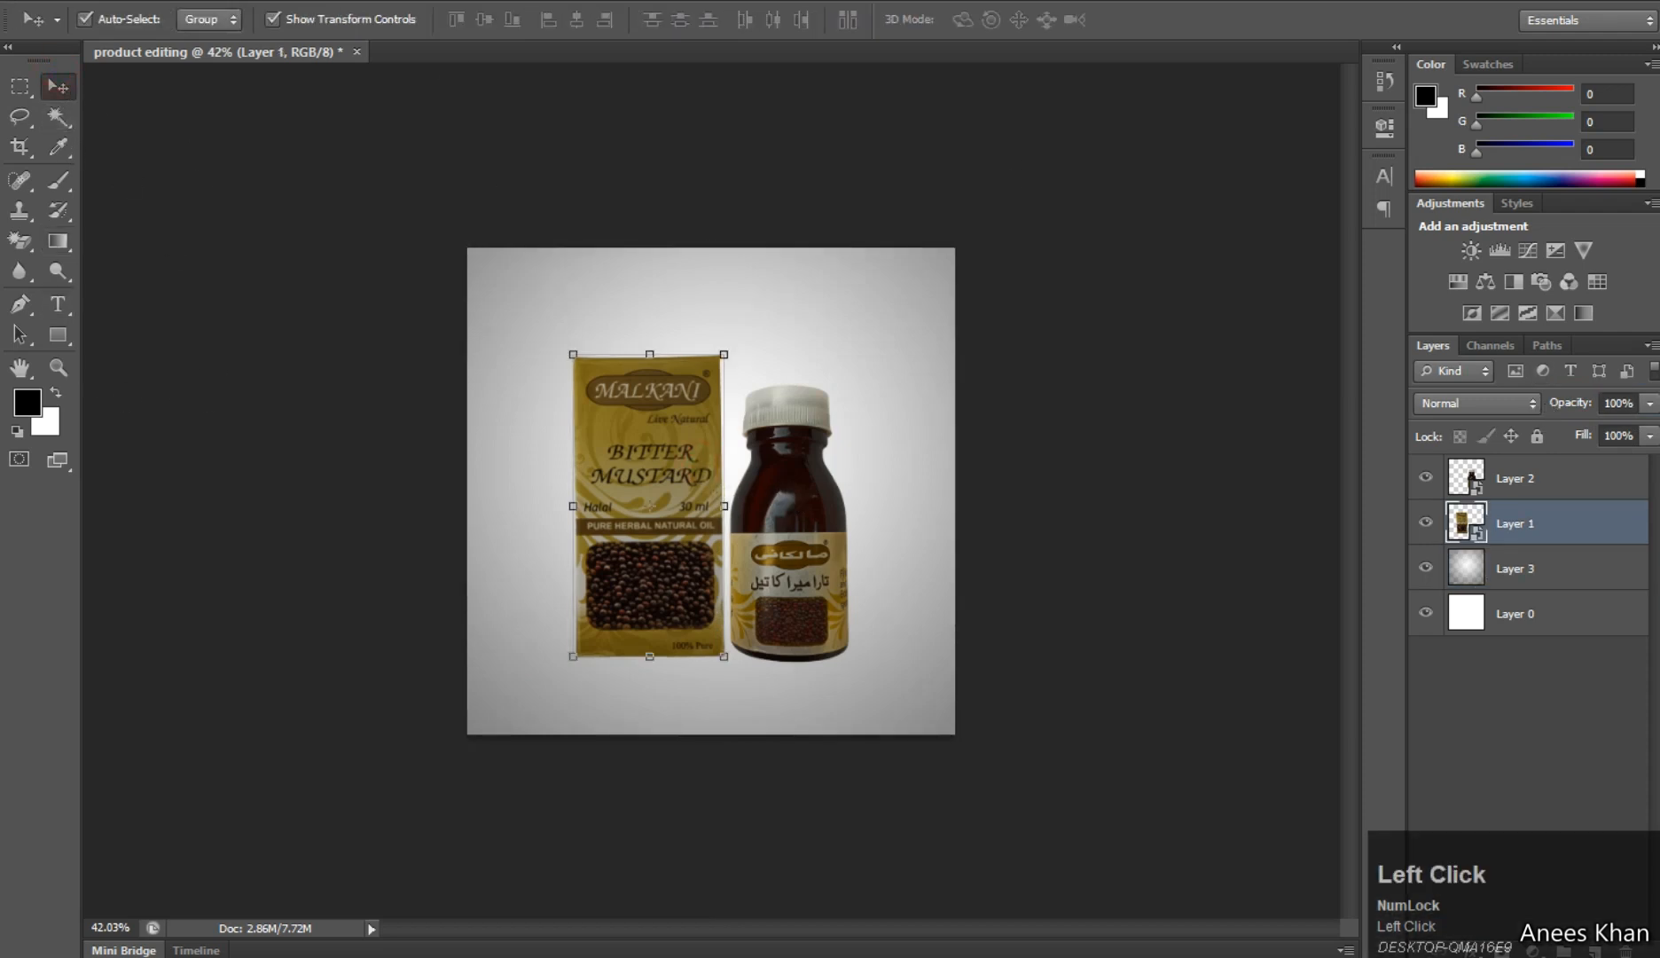
click(151, 3)
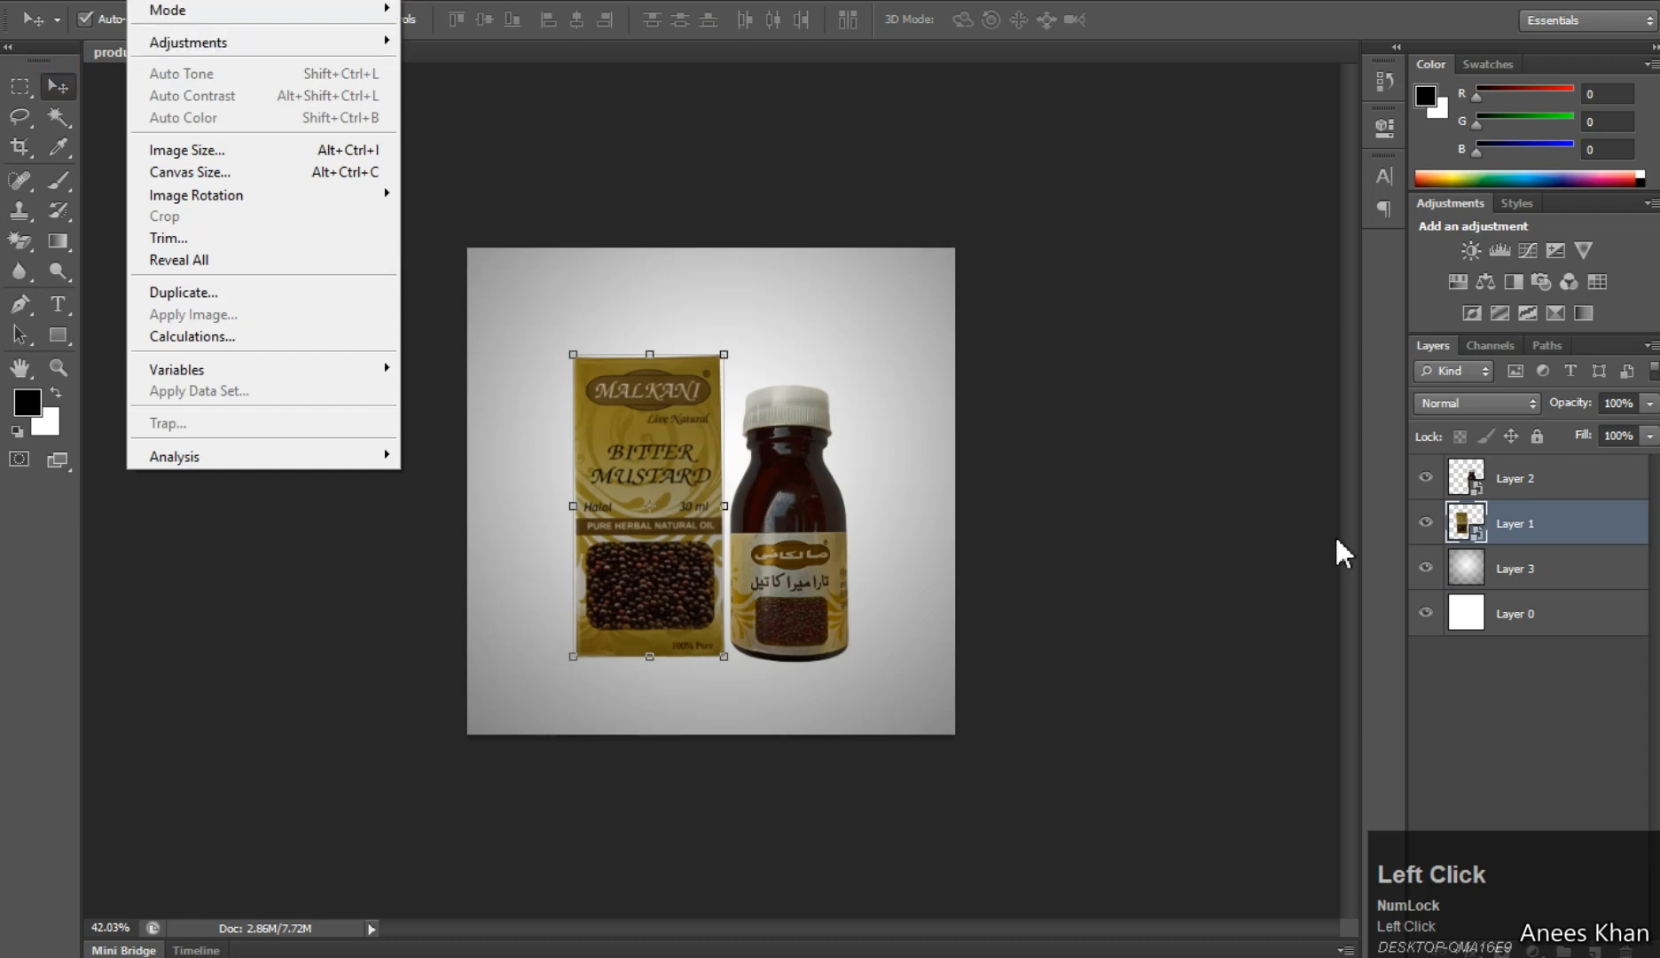
right_click(1619, 525)
click(1407, 316)
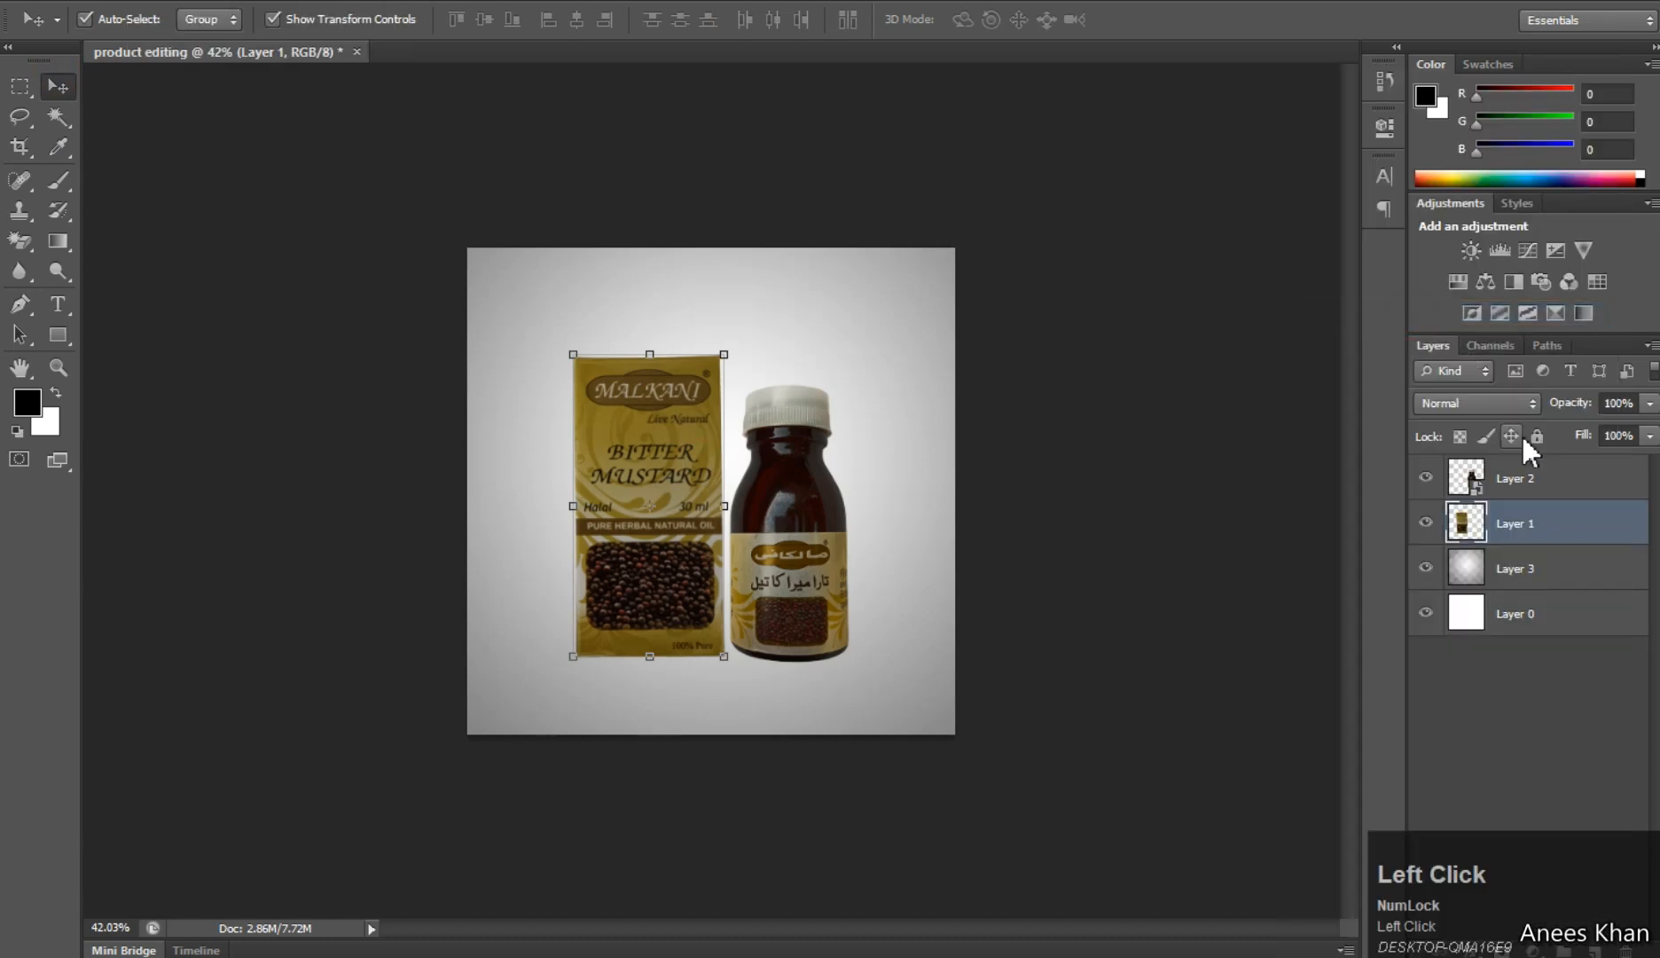
click(1531, 478)
right_click(1534, 483)
click(1427, 311)
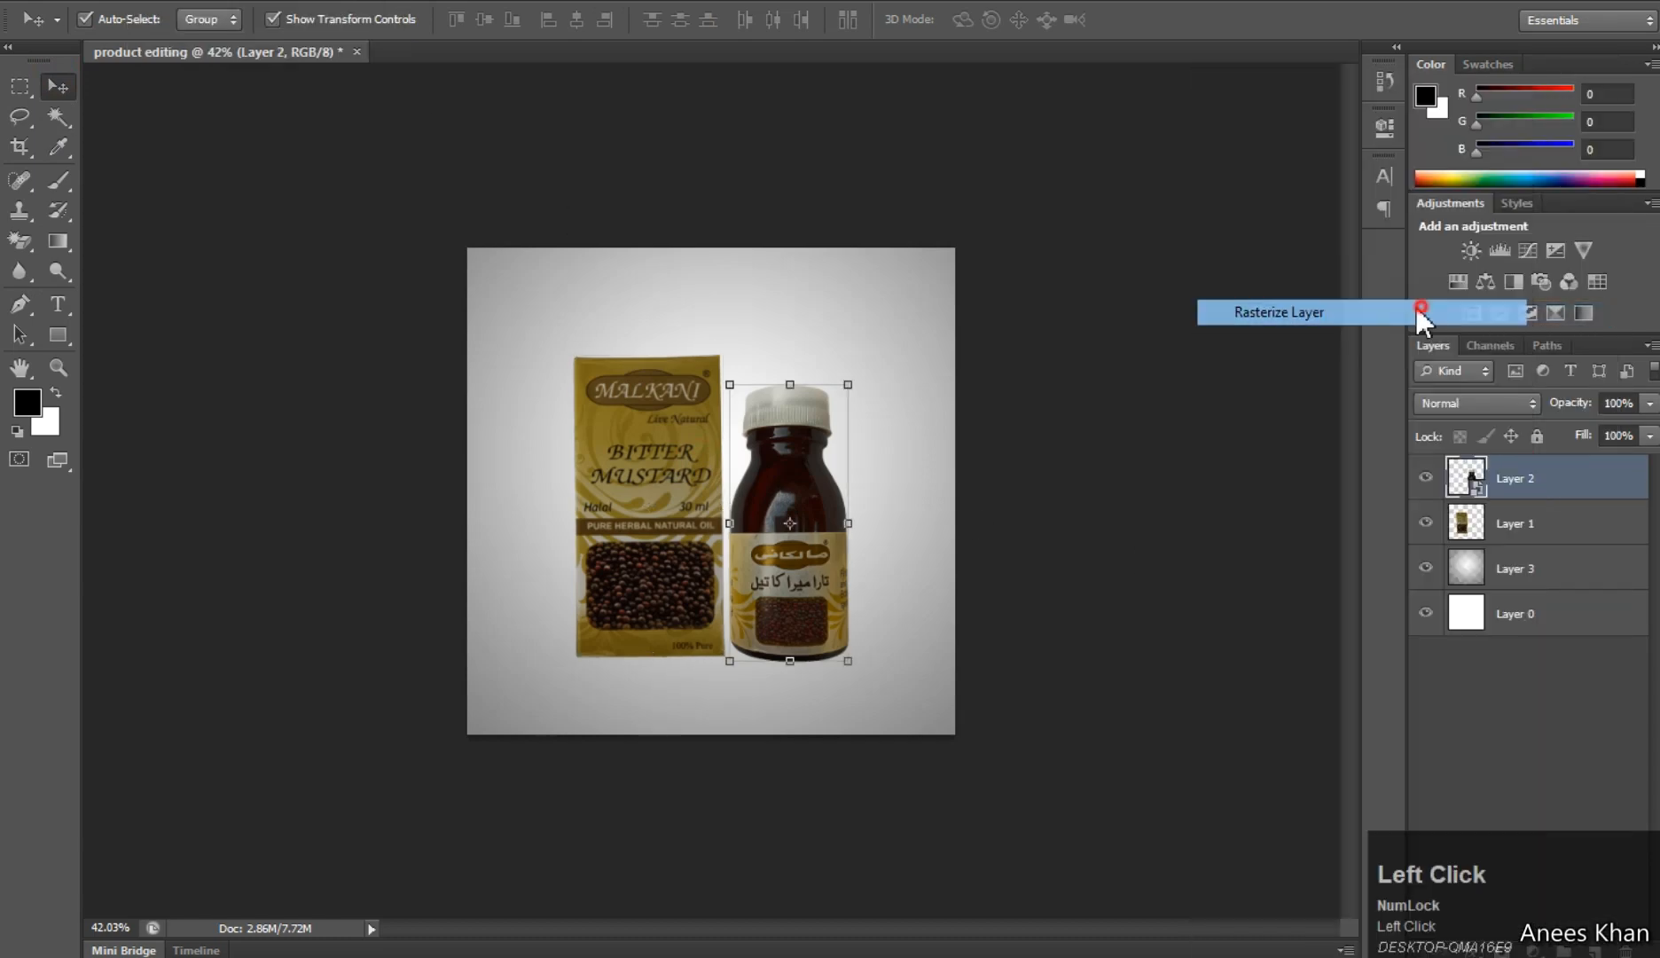
- Apply Auto Tone and Auto Contrast to the box on Layer 1
ctrl+click(1606, 522)
click(186, 2)
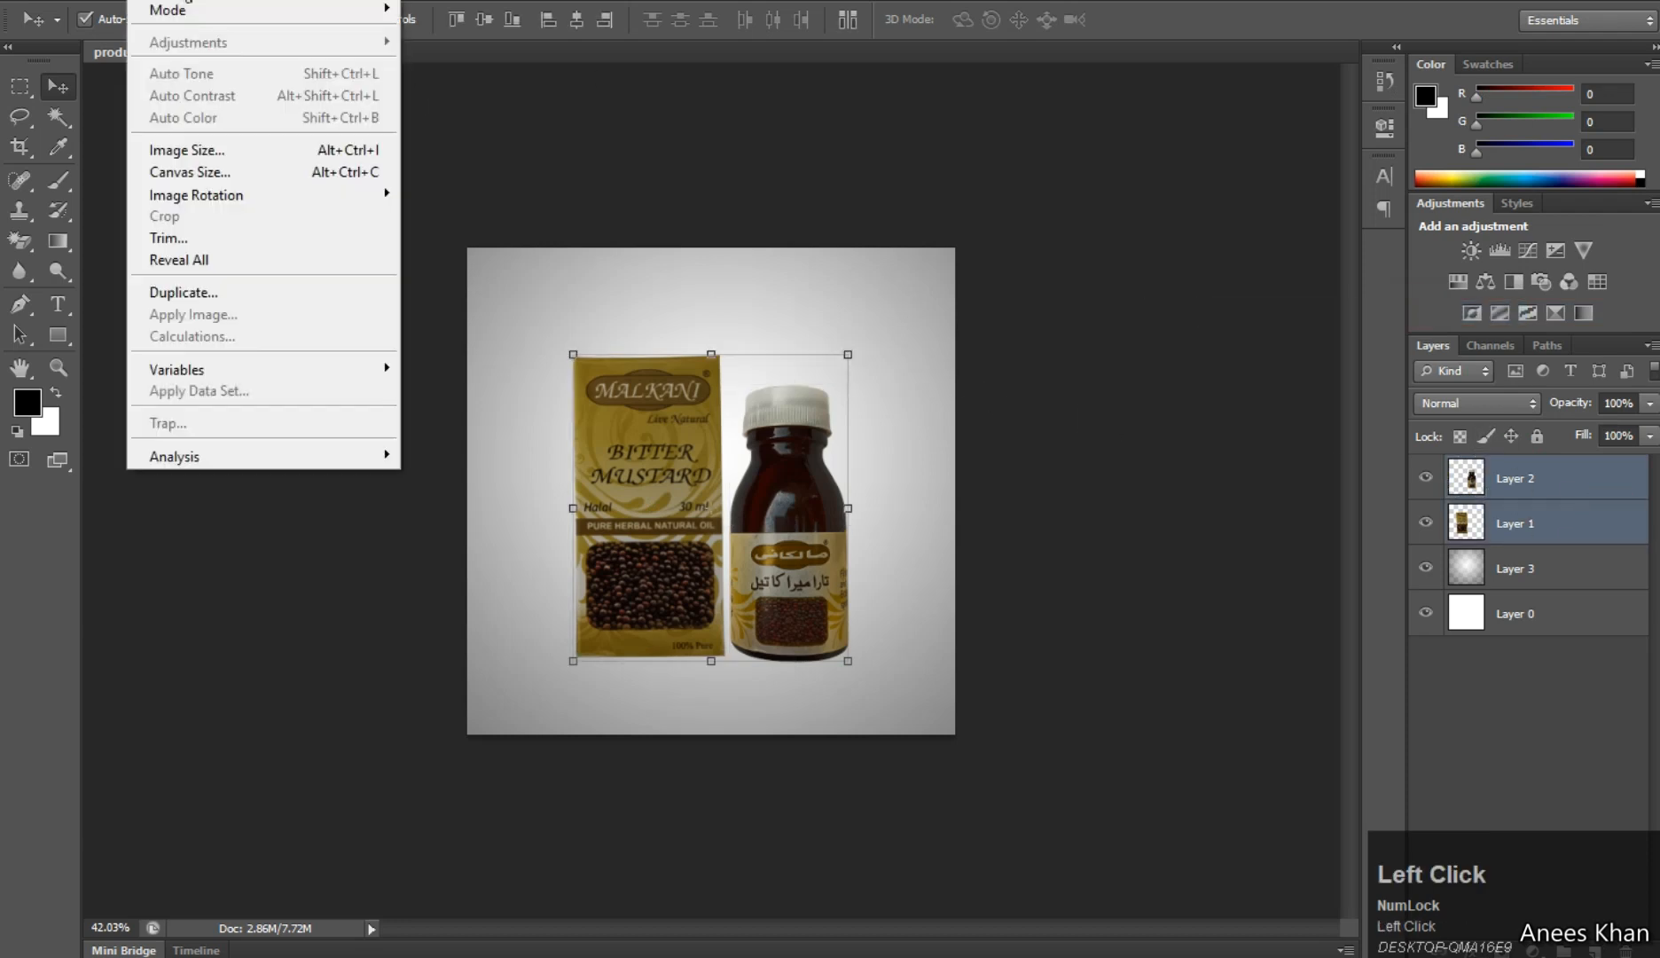
click(1604, 522)
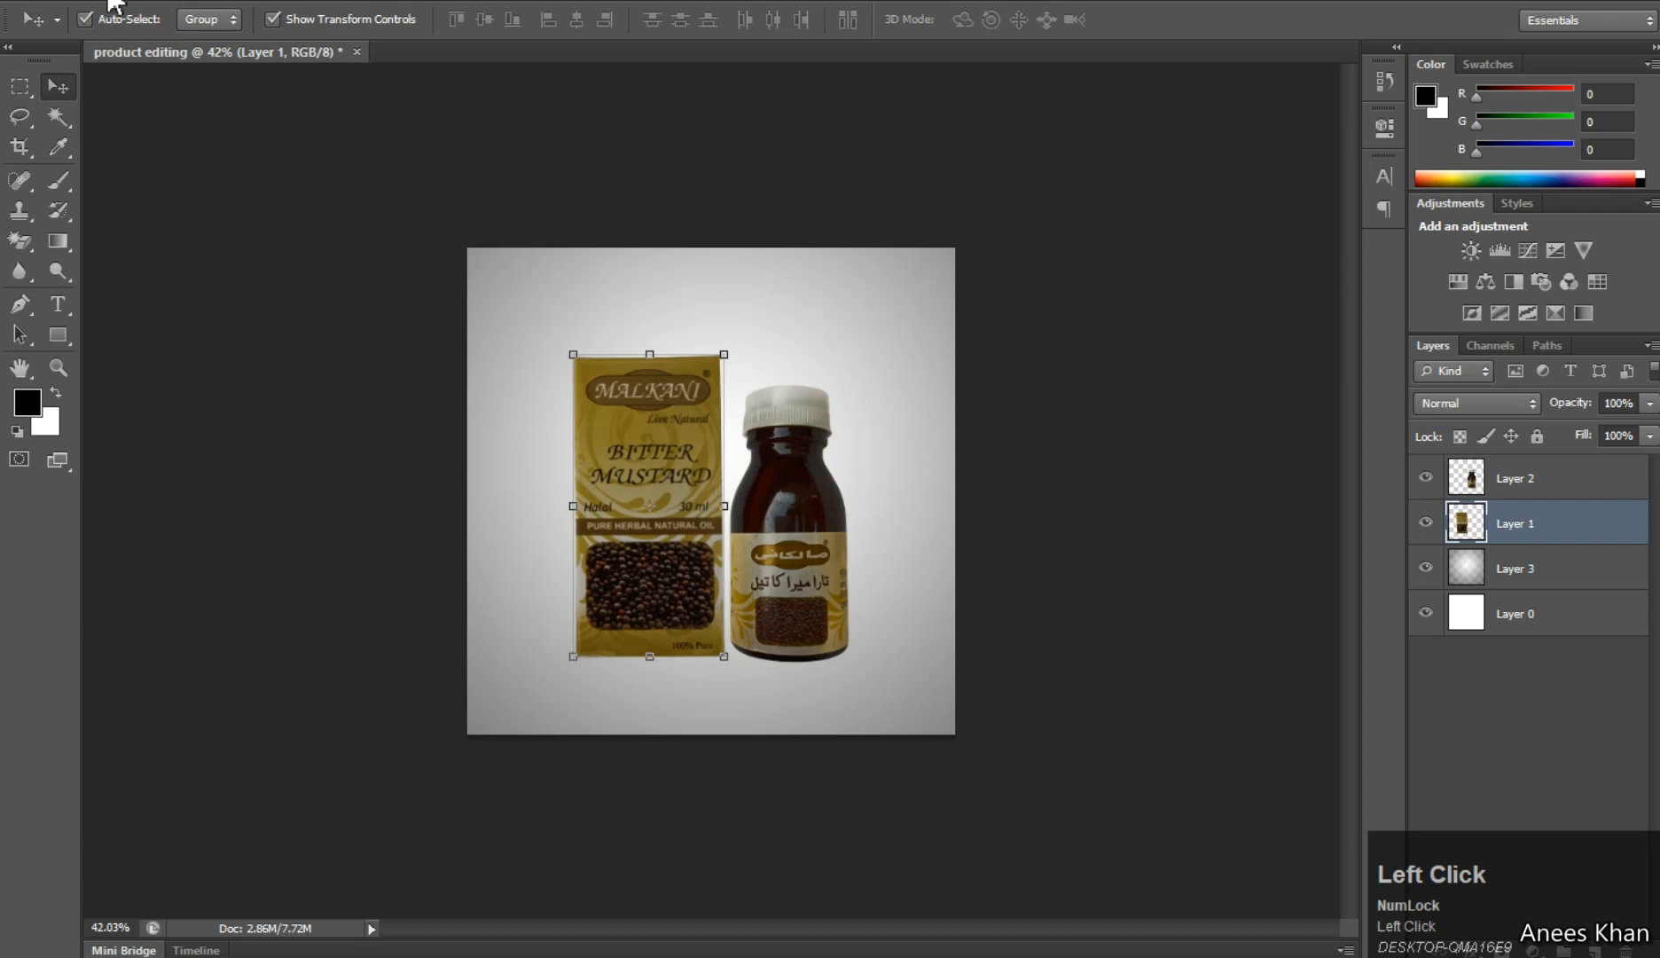
click(142, 4)
click(235, 79)
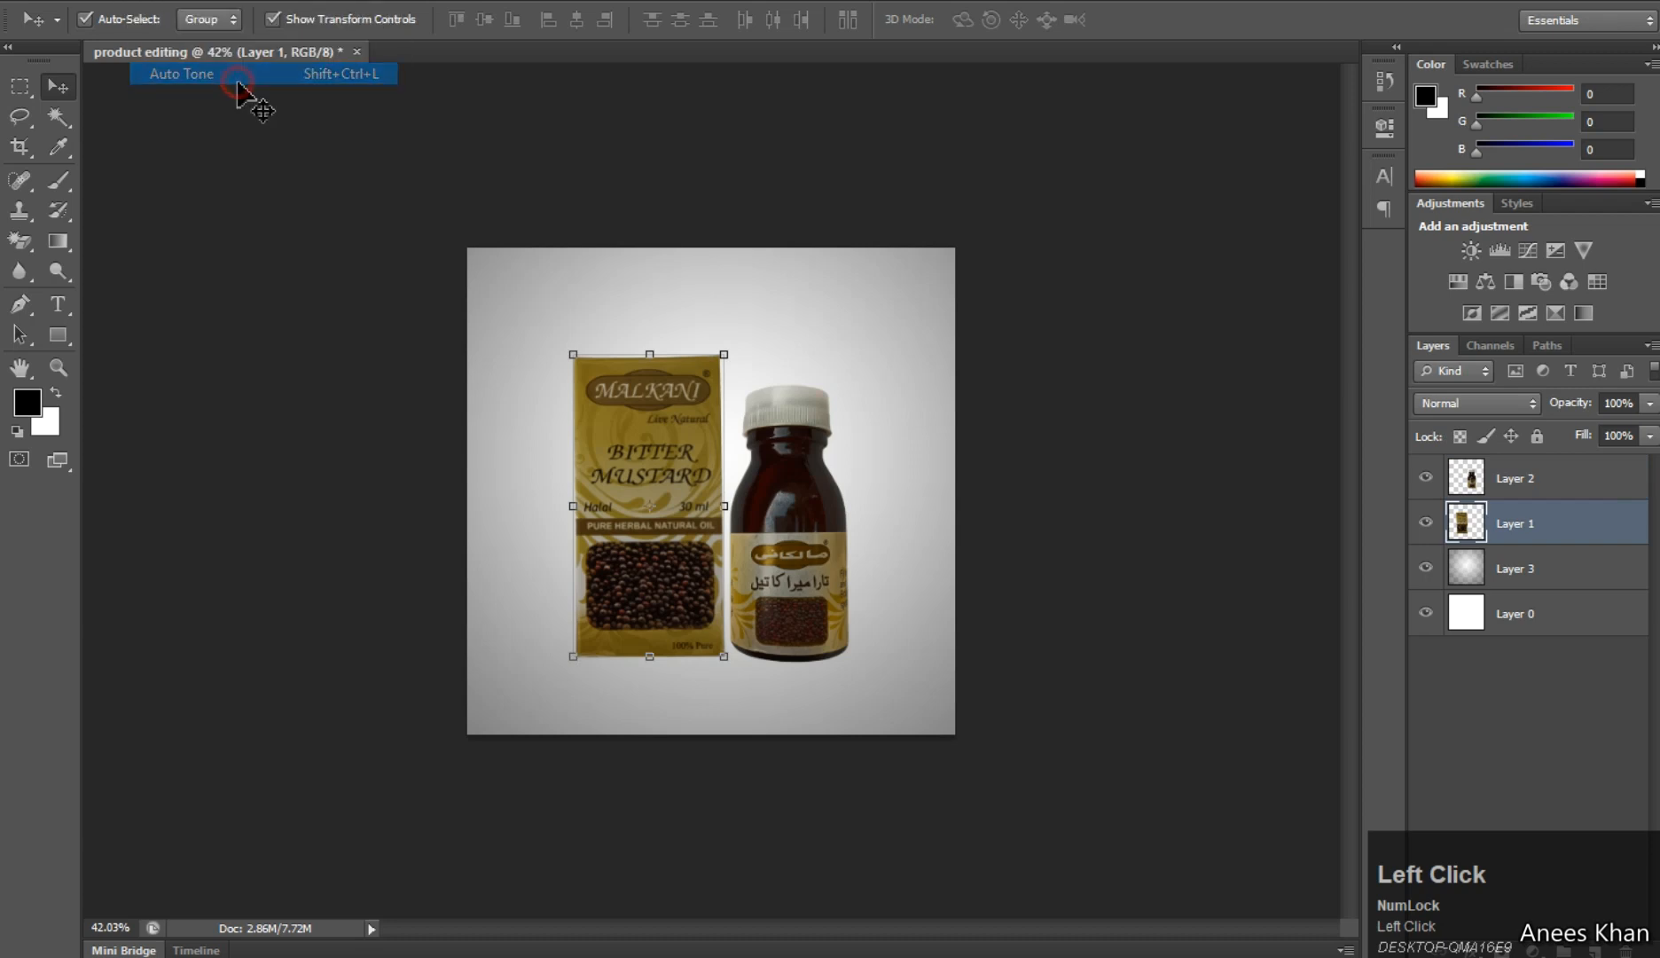
click(160, 2)
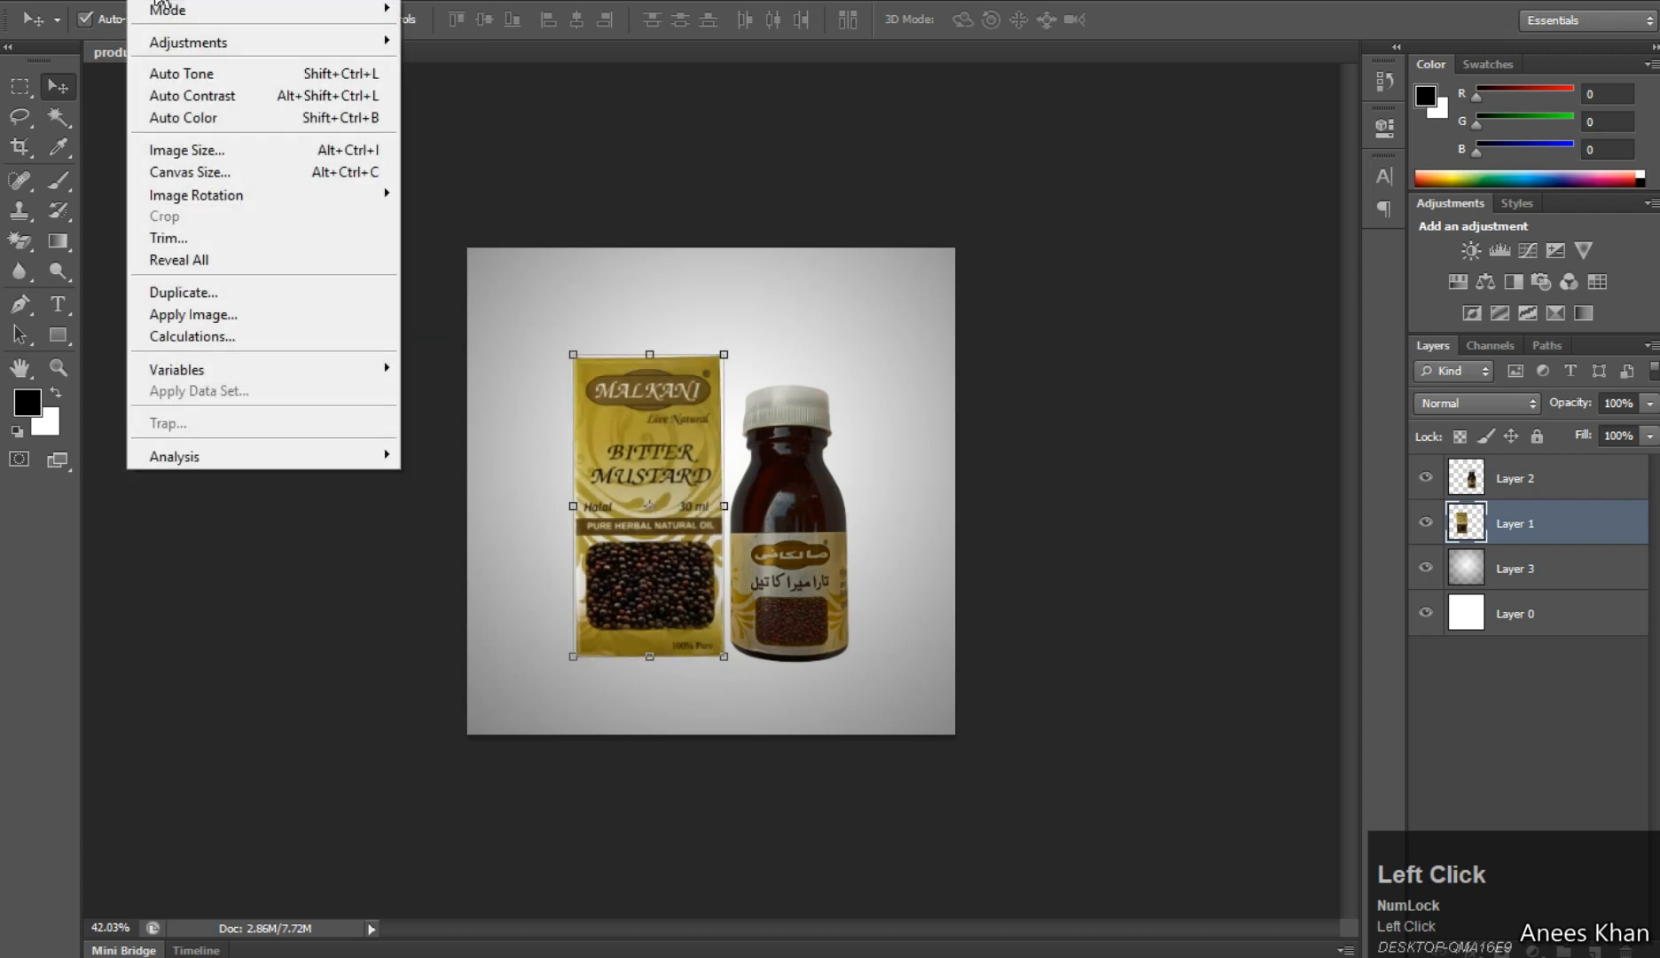
click(200, 100)
- Apply Auto Tone and Auto Color to the bottle on Layer 2
click(1567, 495)
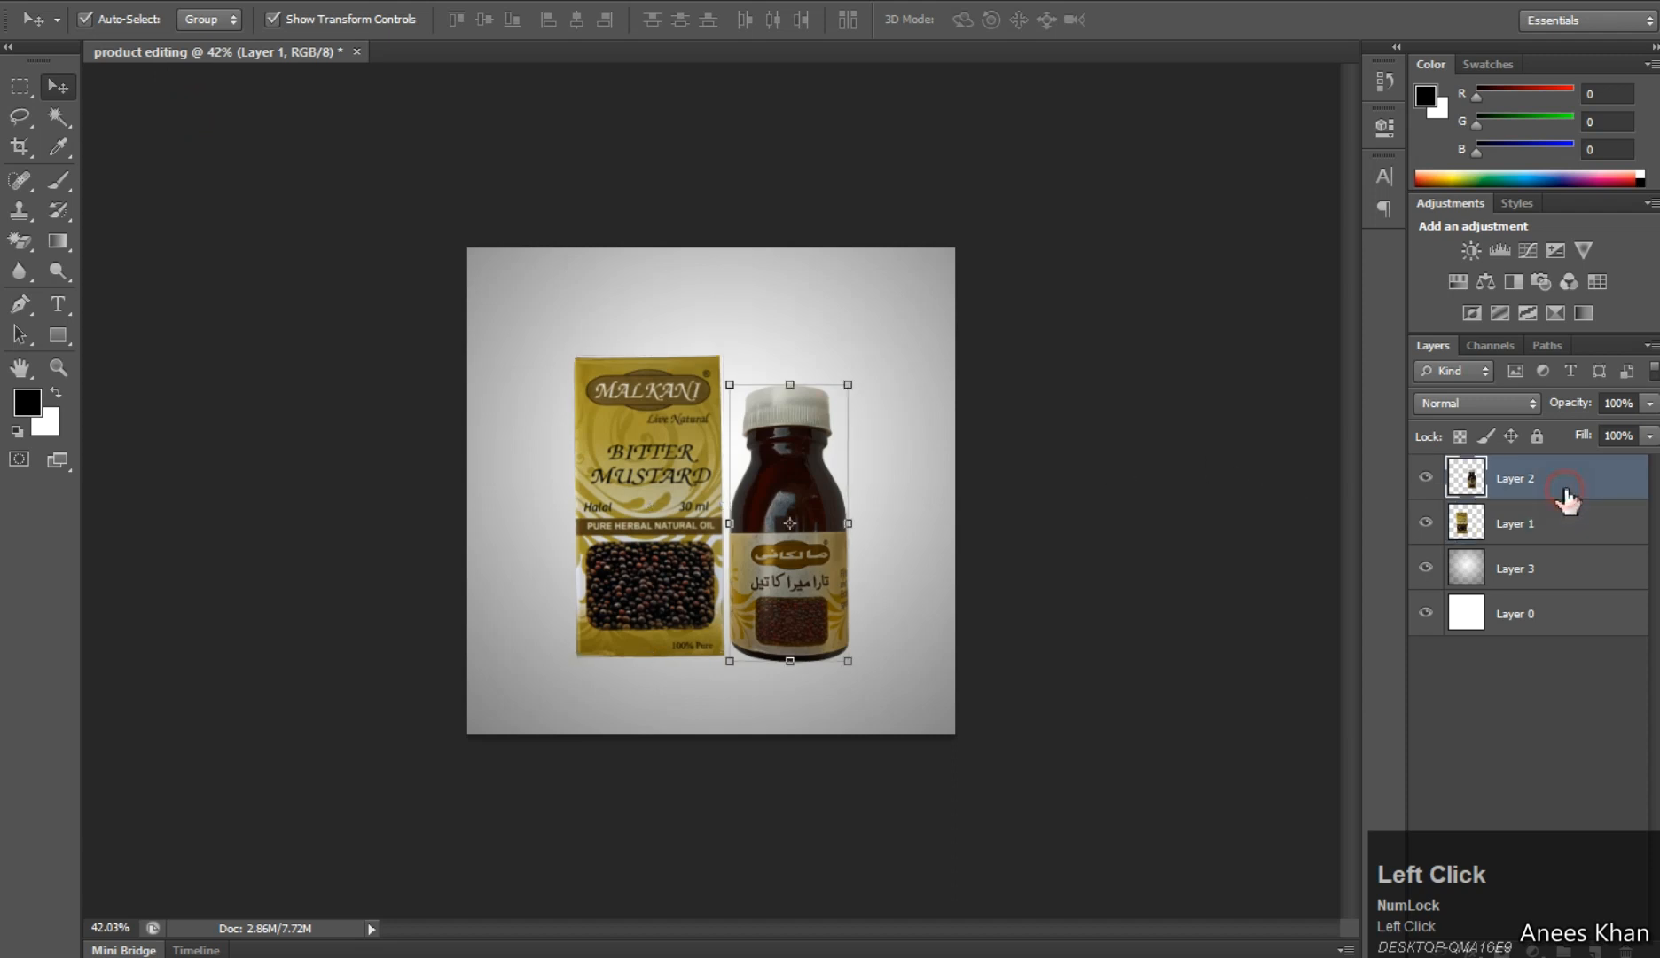
click(160, 3)
click(183, 74)
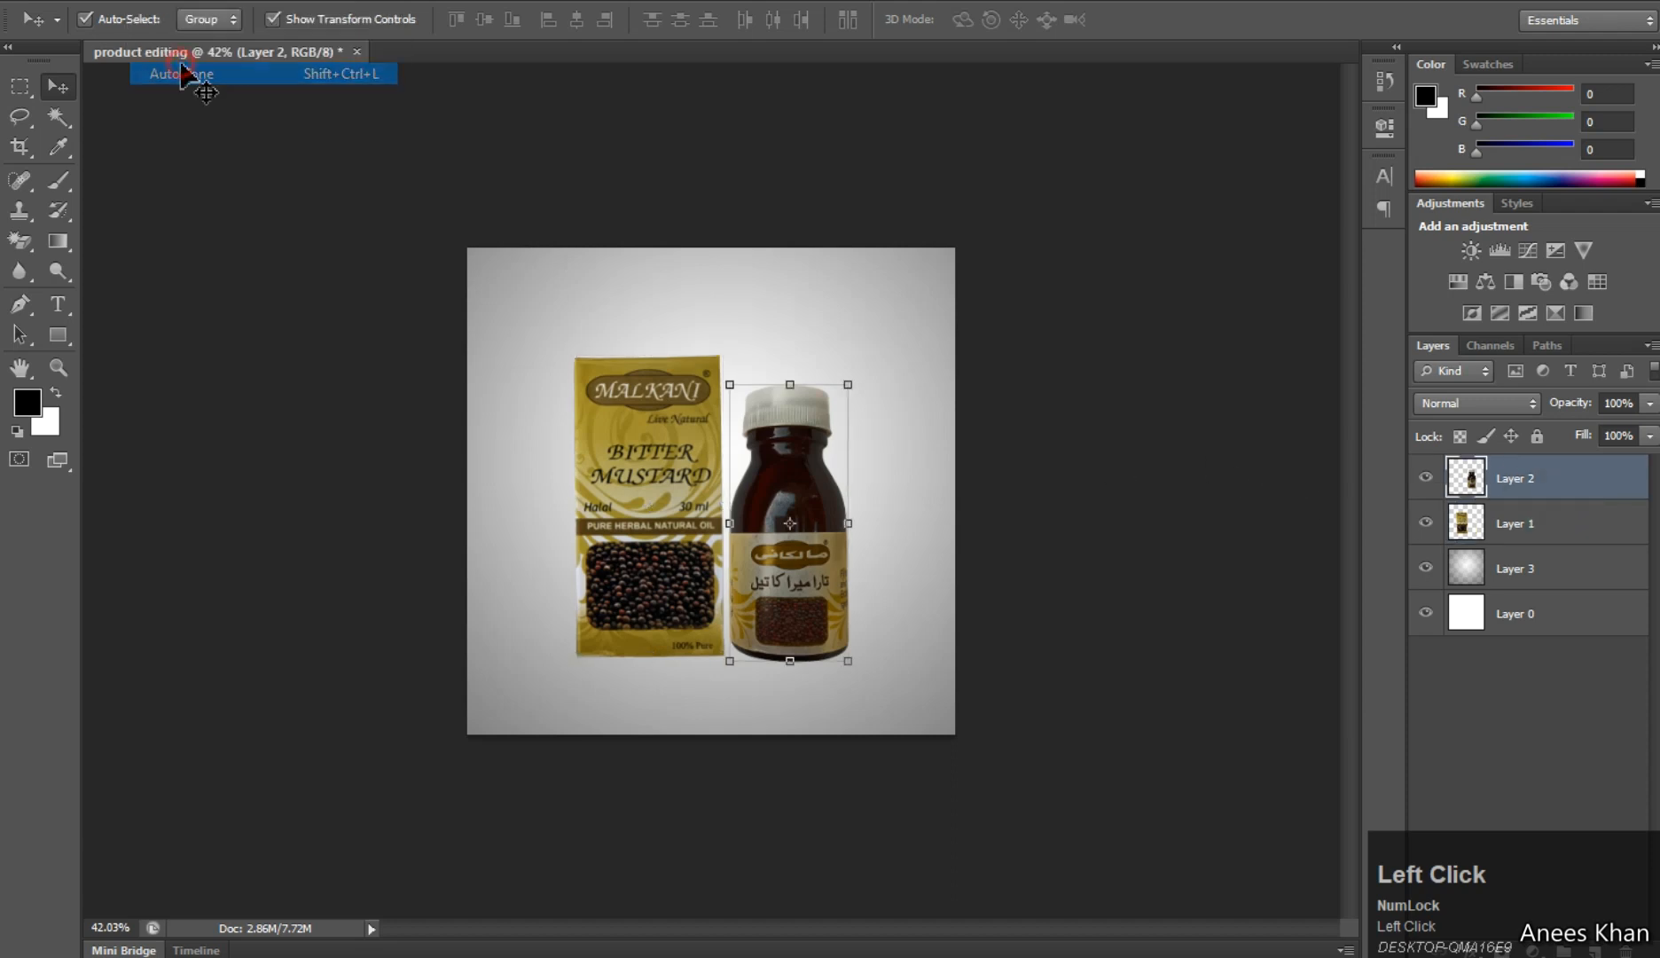
click(149, 4)
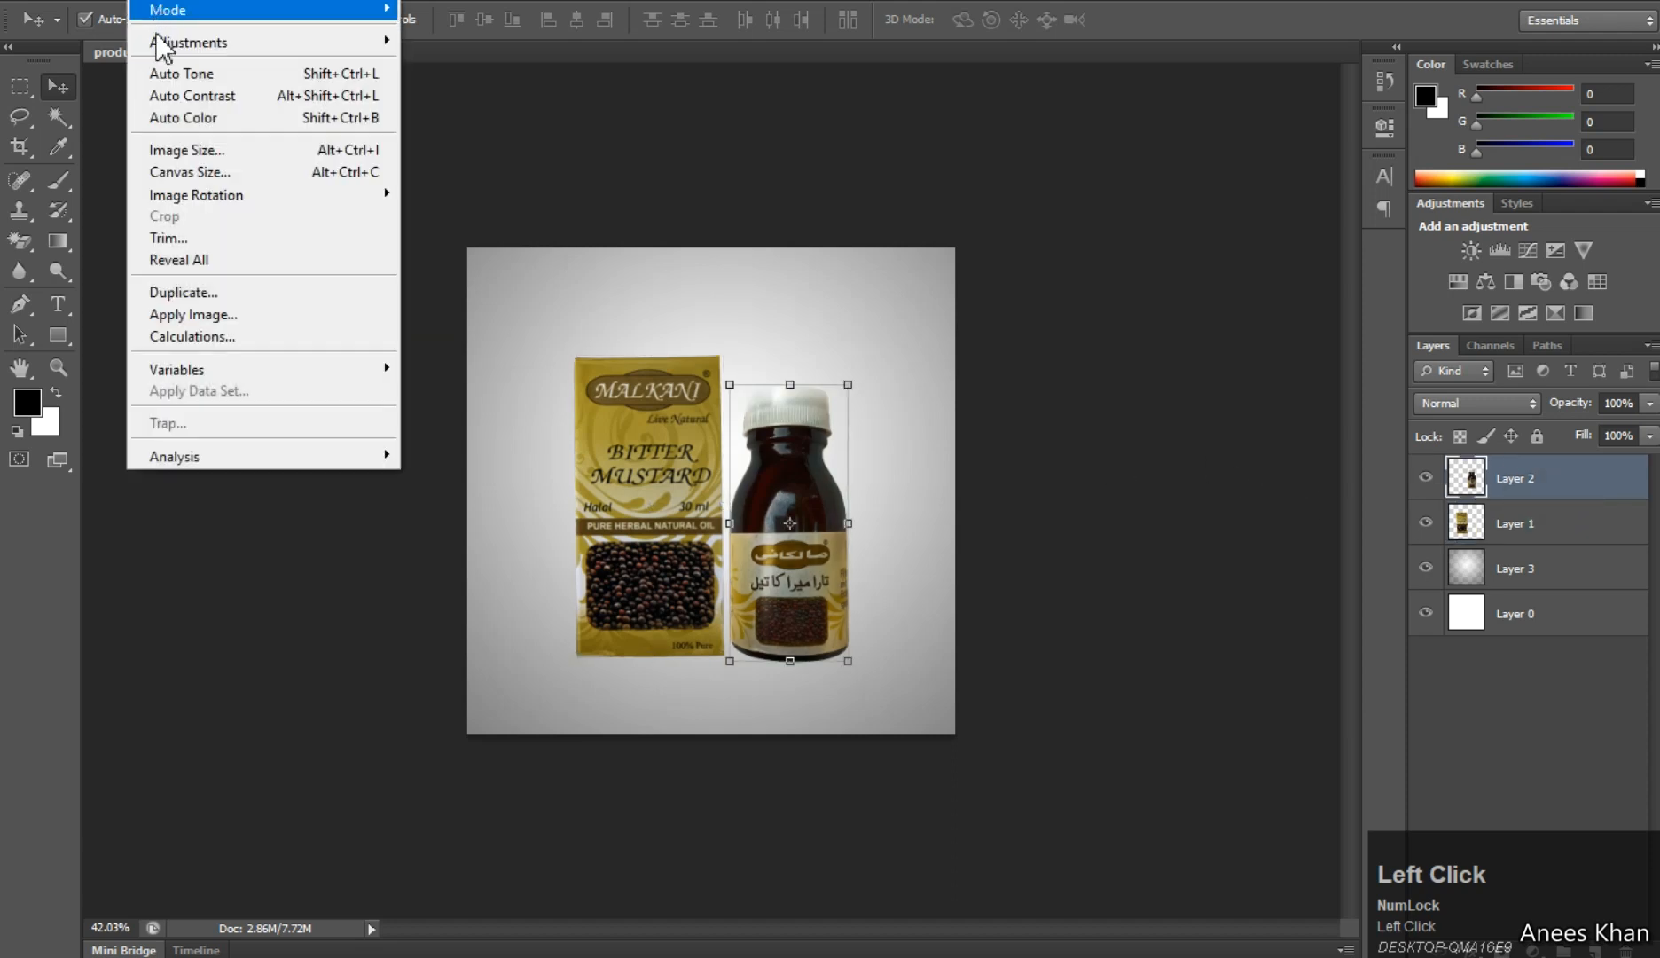
click(184, 116)
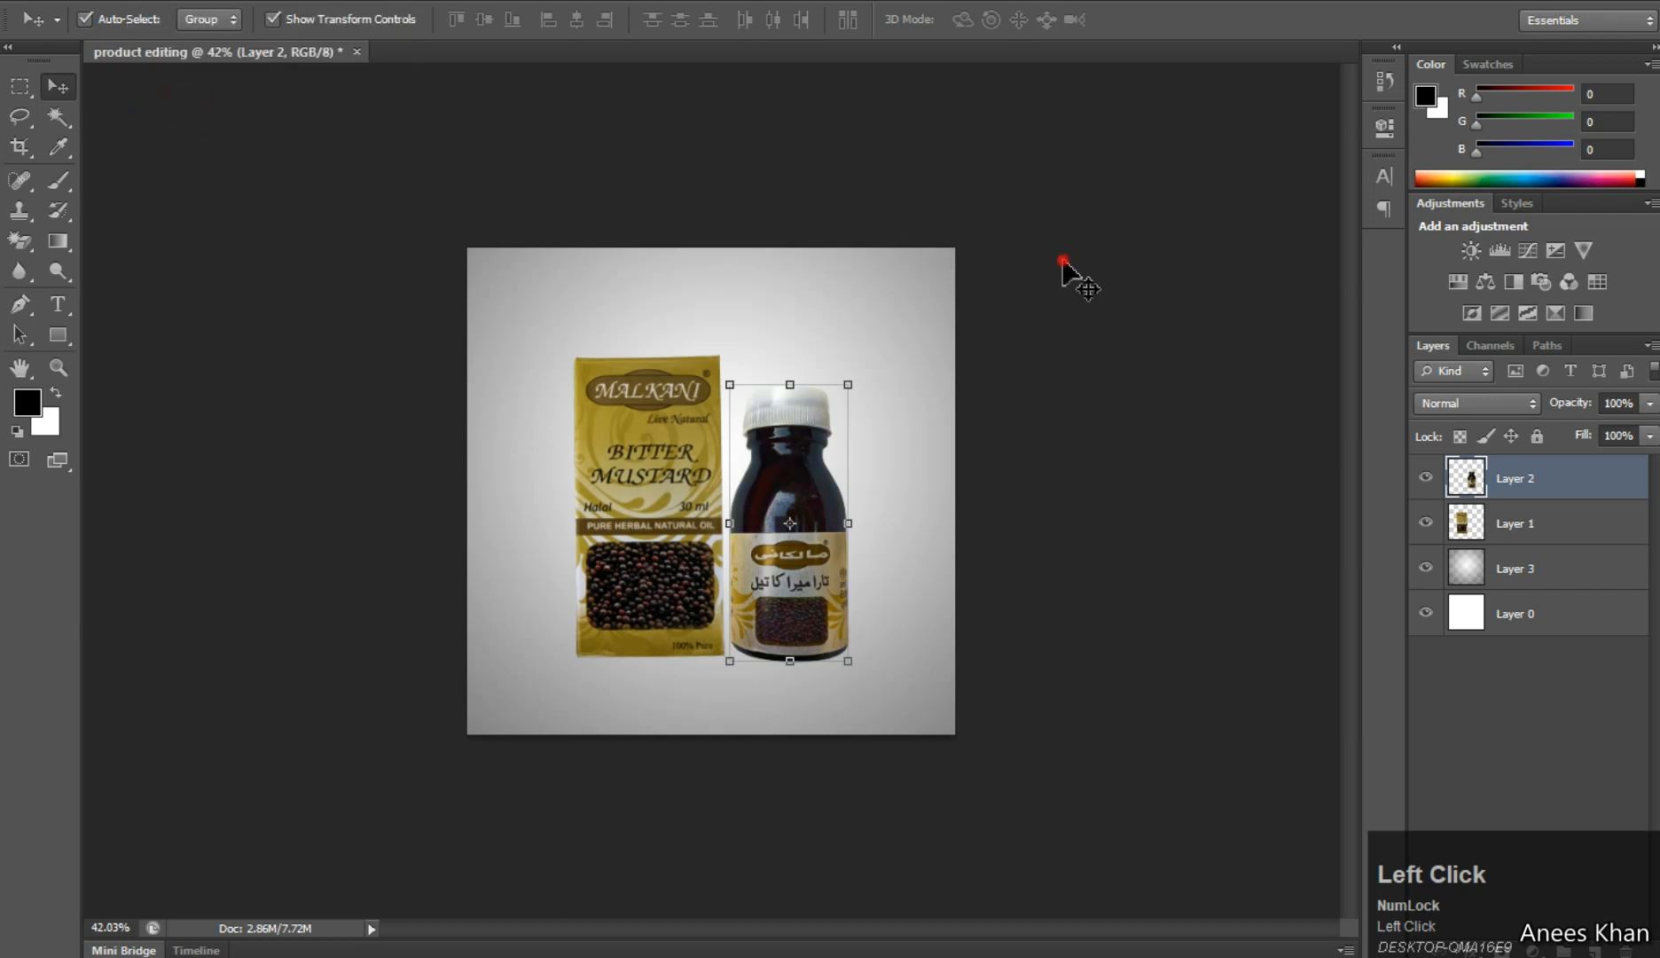
click(1062, 262)
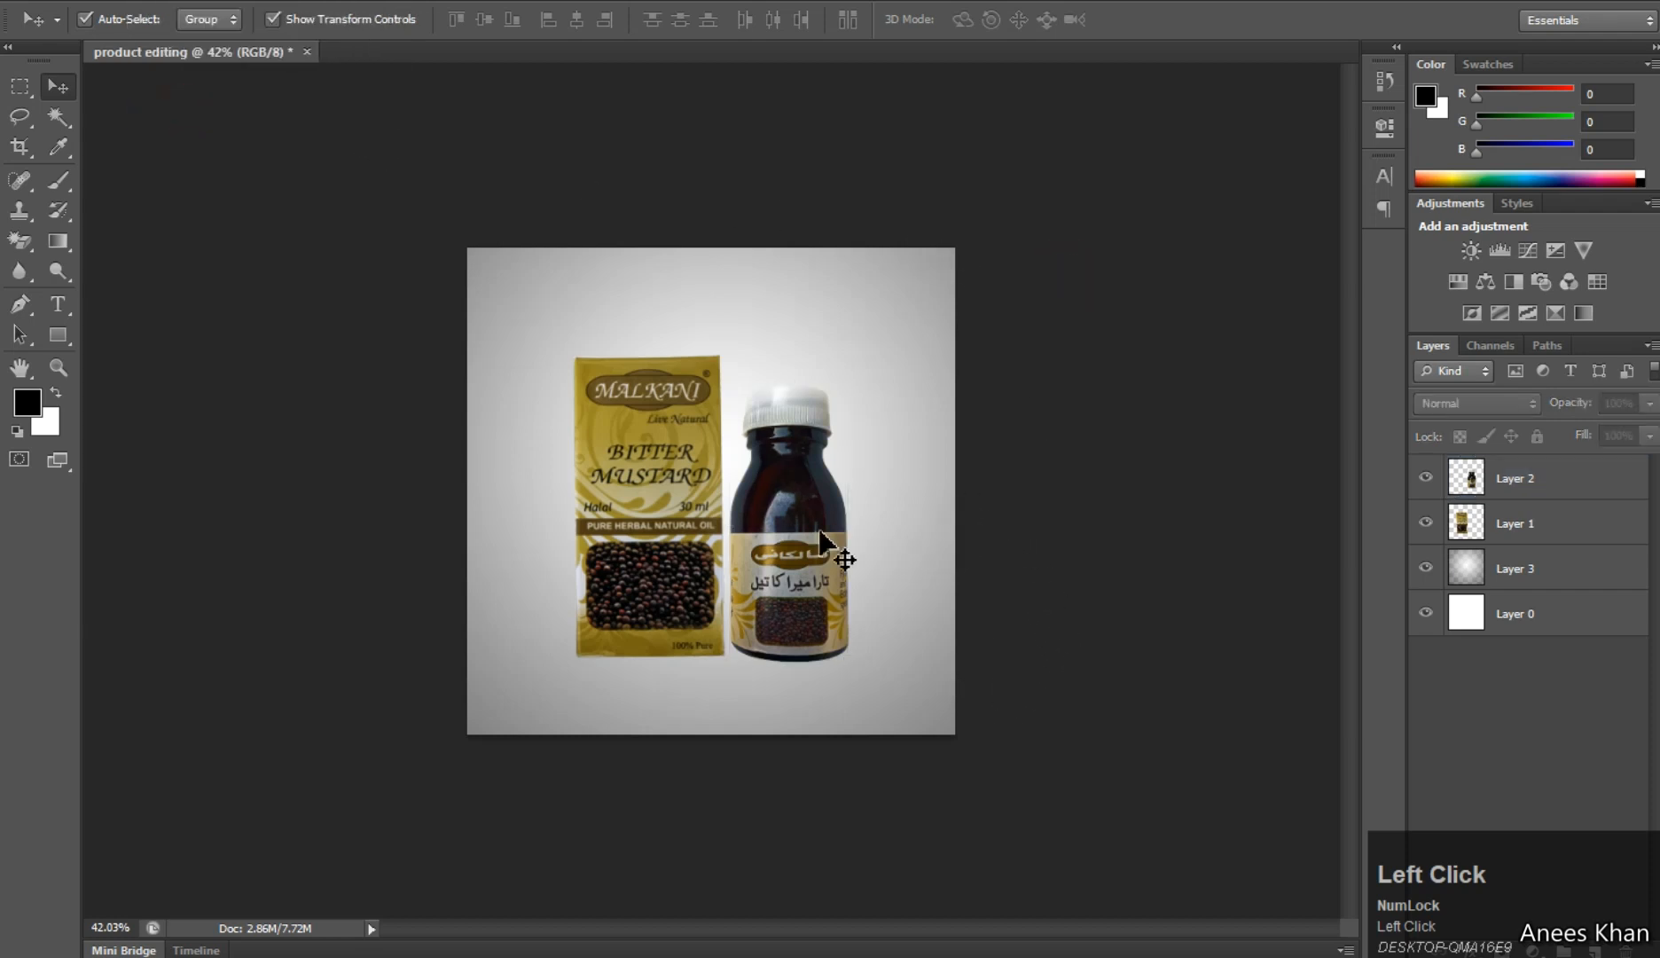
- Nudge the box on Layer 1 two steps to the left, away from the bottle
click(696, 439)
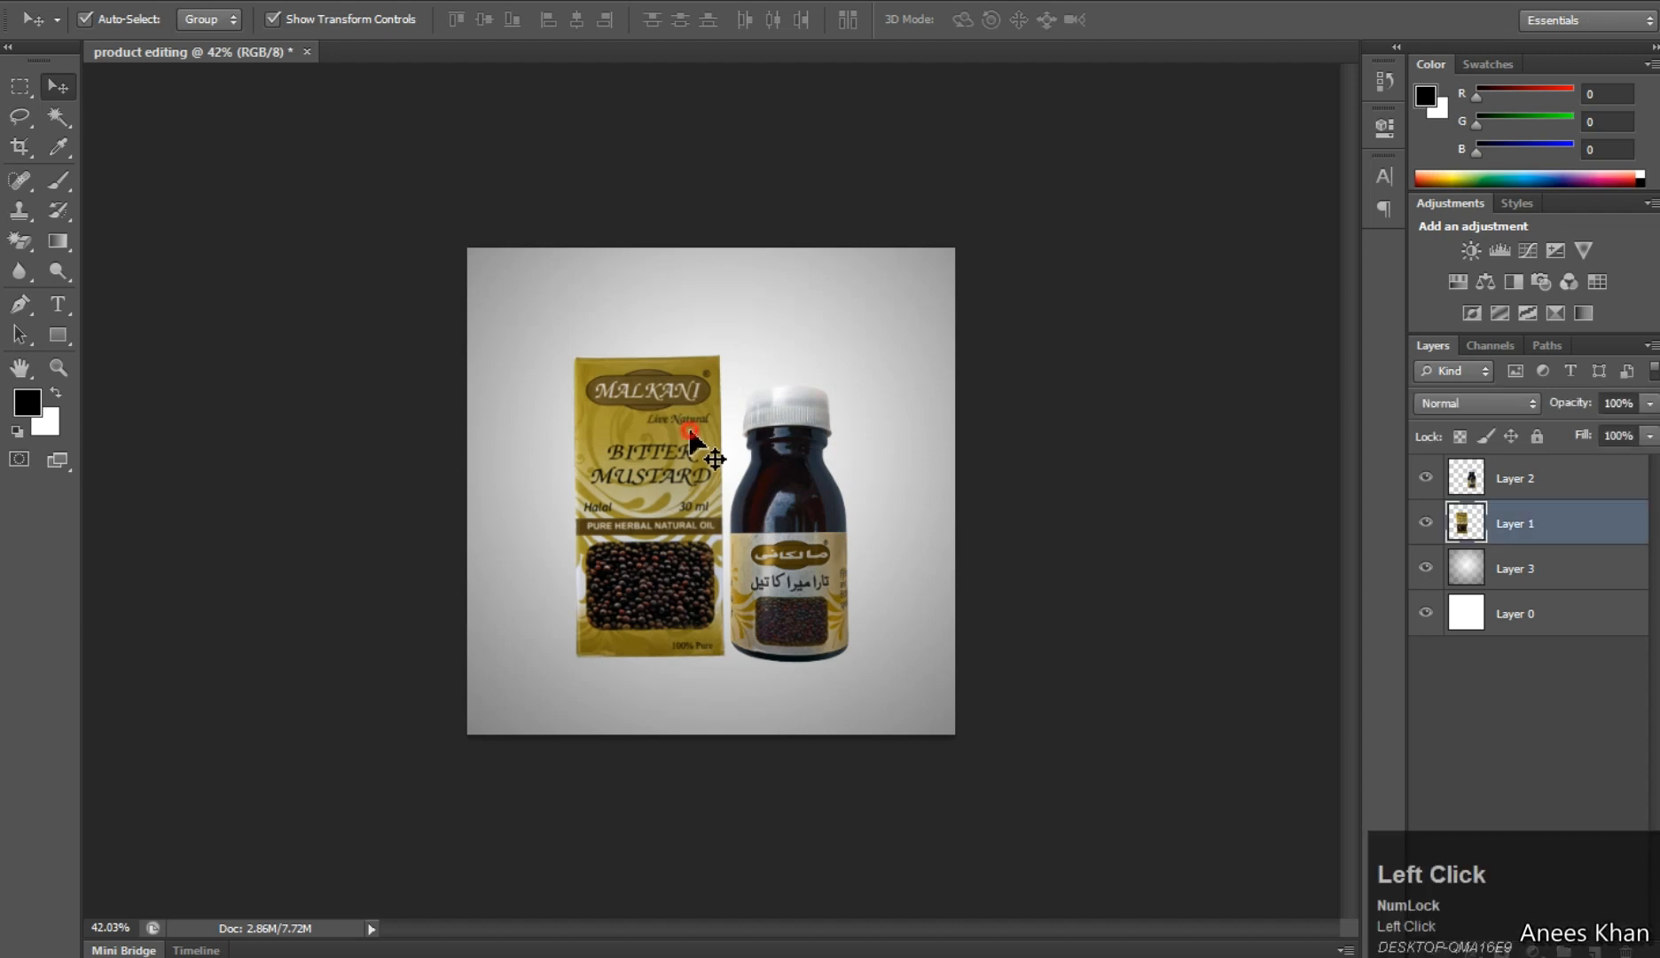
key(Left)
key(Left)
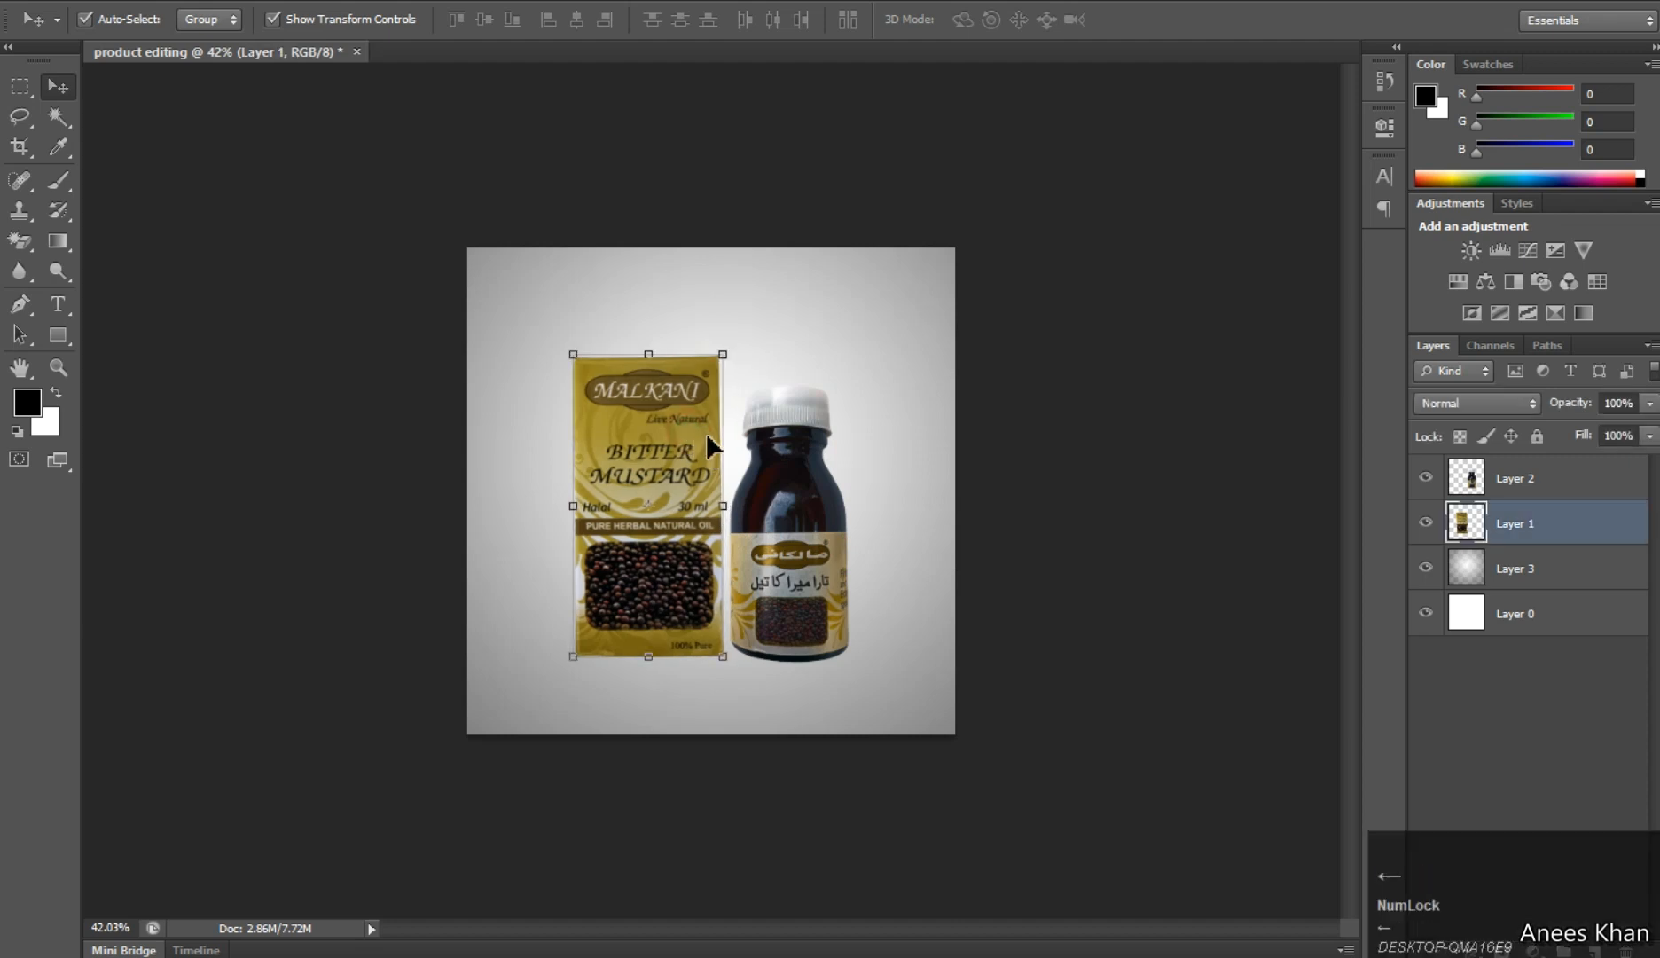
click(1137, 282)
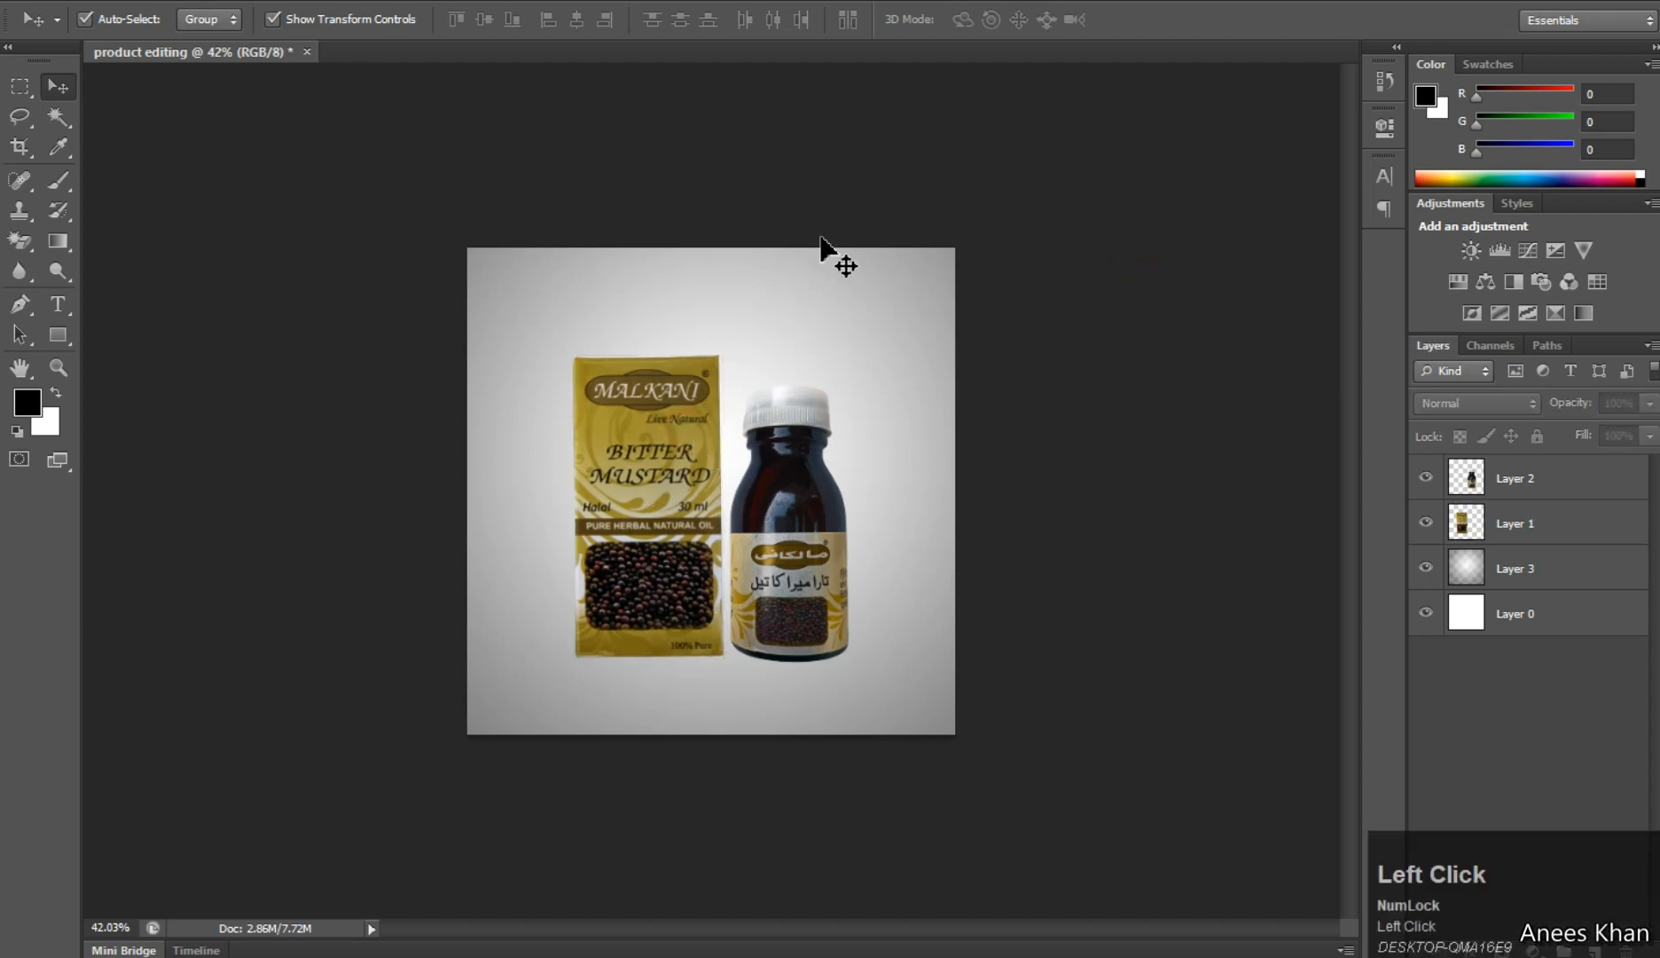
- Draw an upright olive rectangle shape overlapping the upper-left corner of the canvas
click(55, 332)
drag(68, 337, 503, 363)
click(49, 85)
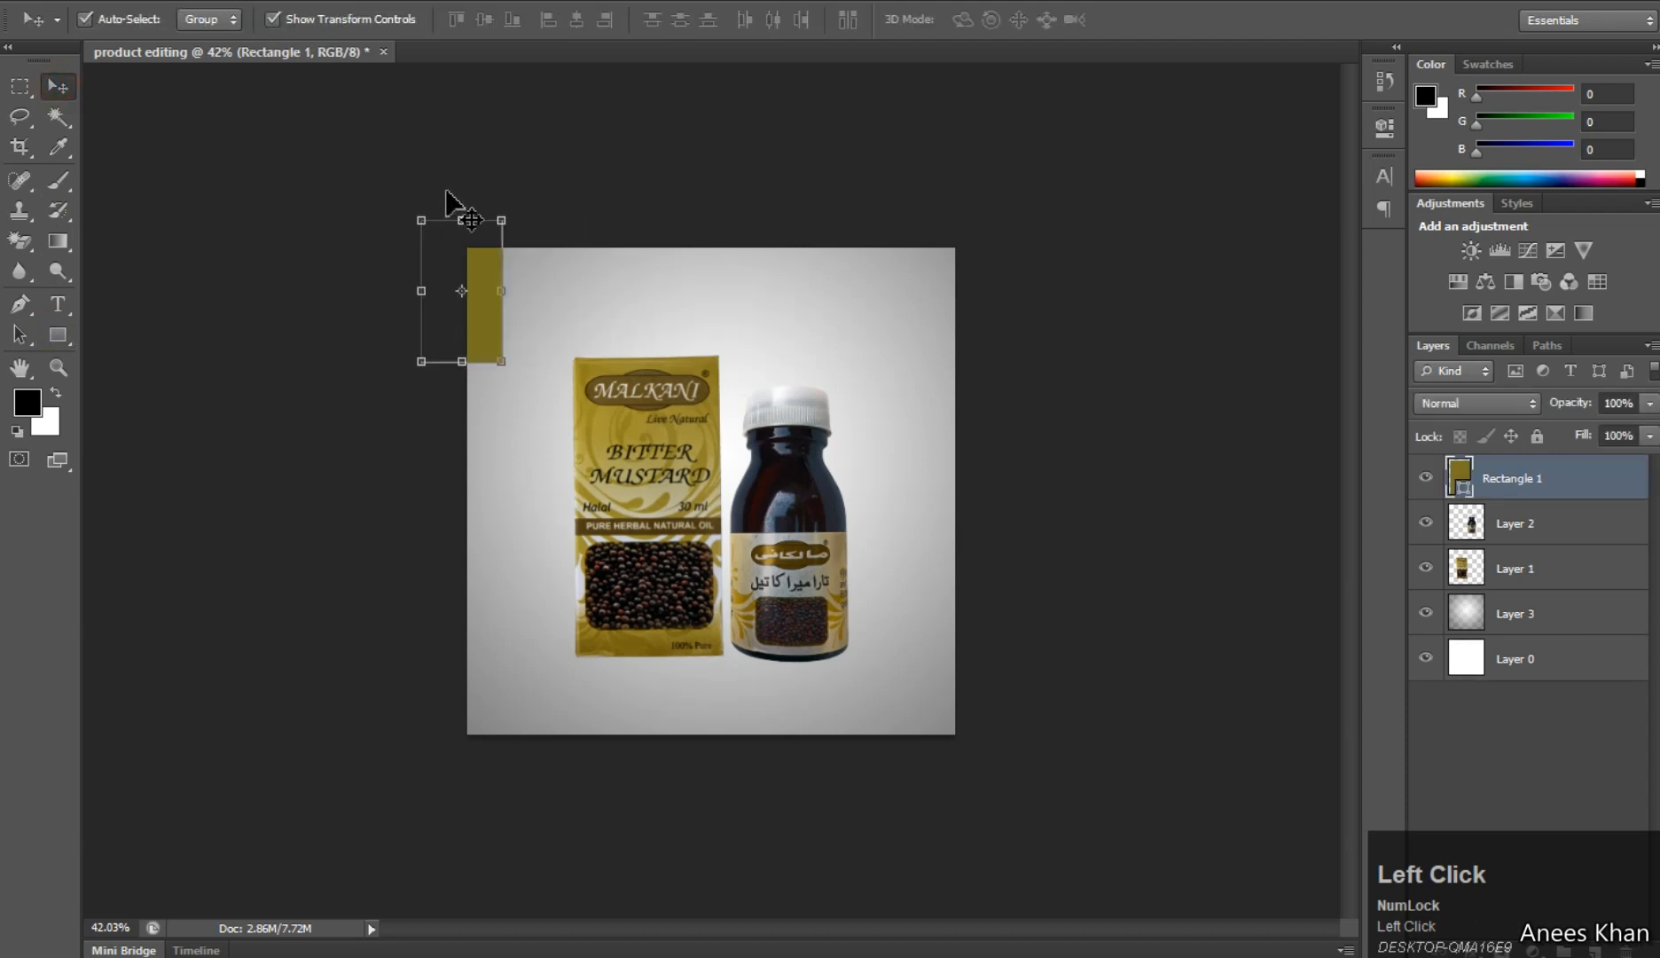
- Rotate the rectangle about 42.5° and stretch it to about 103% width and 129% height as a diagonal band across the canvas's upper-left corner
drag(403, 195, 534, 249)
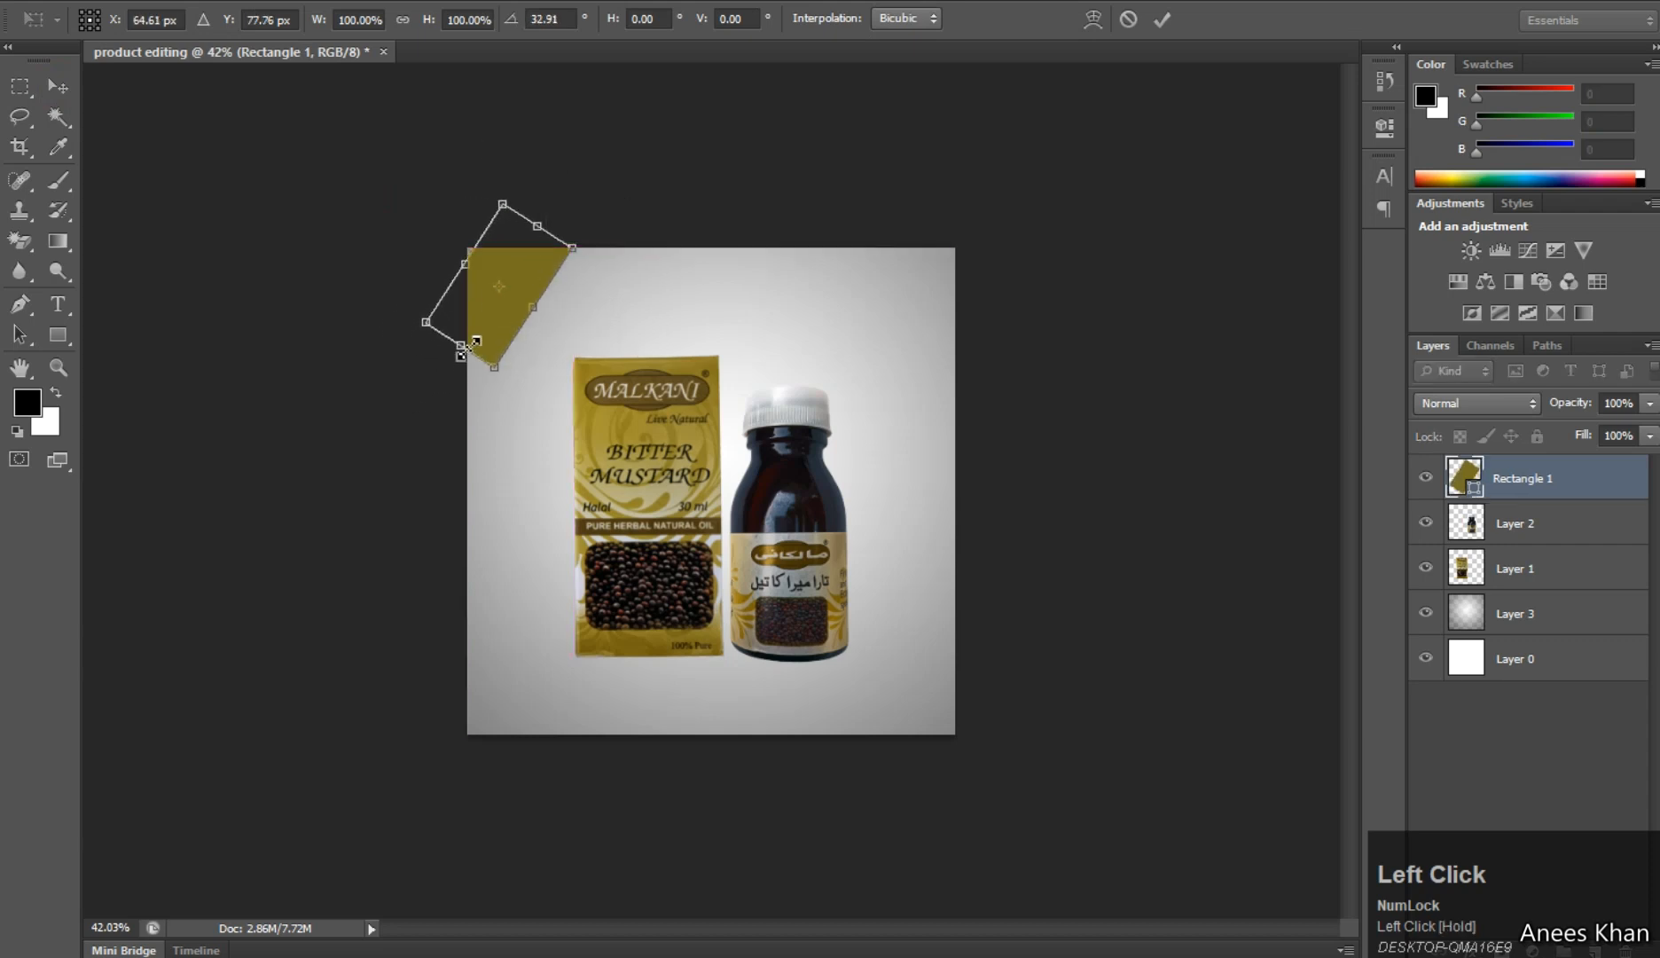
drag(472, 344, 449, 392)
drag(517, 178, 529, 181)
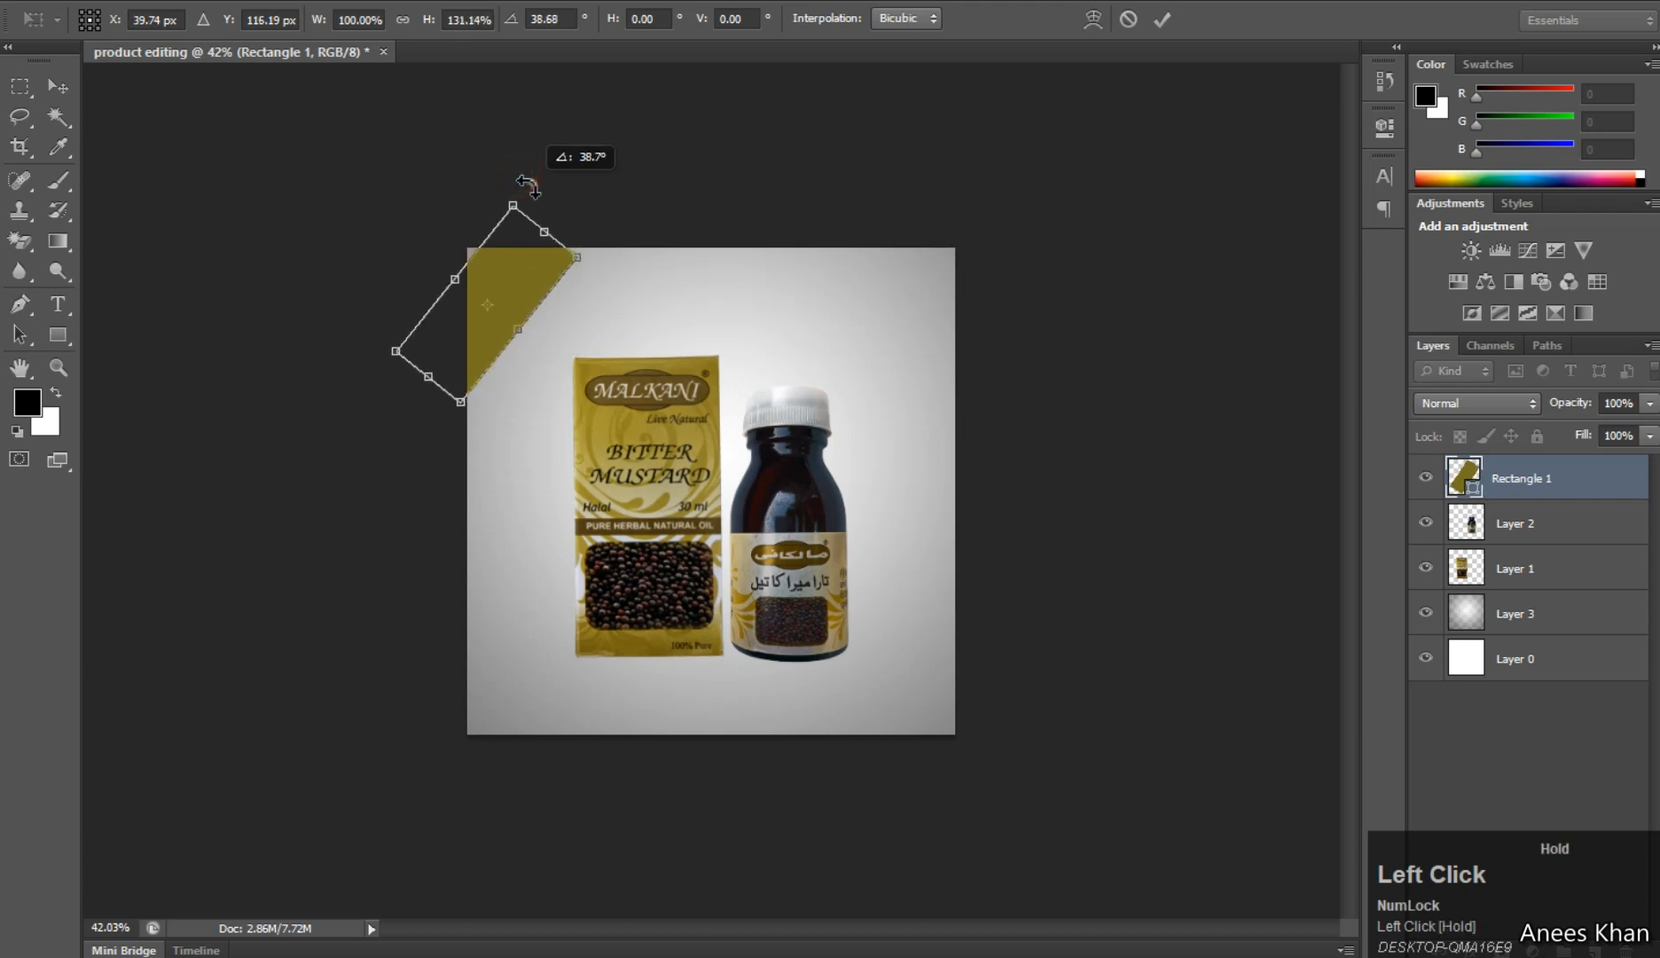
drag(532, 260, 577, 240)
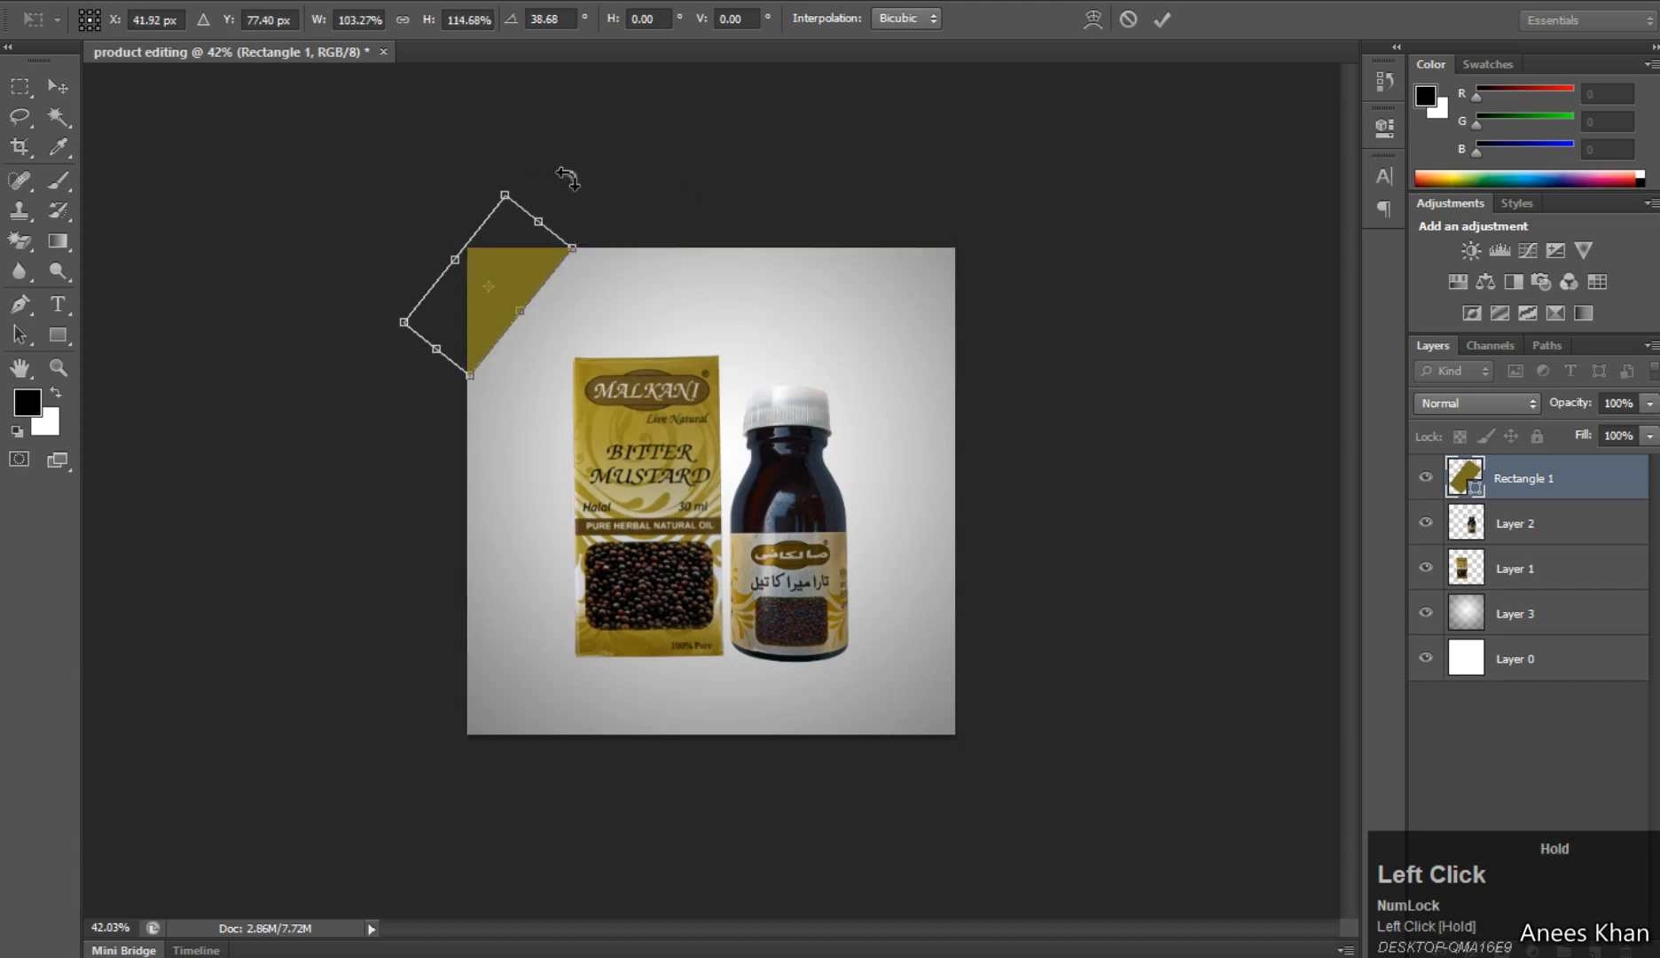
drag(522, 178, 545, 251)
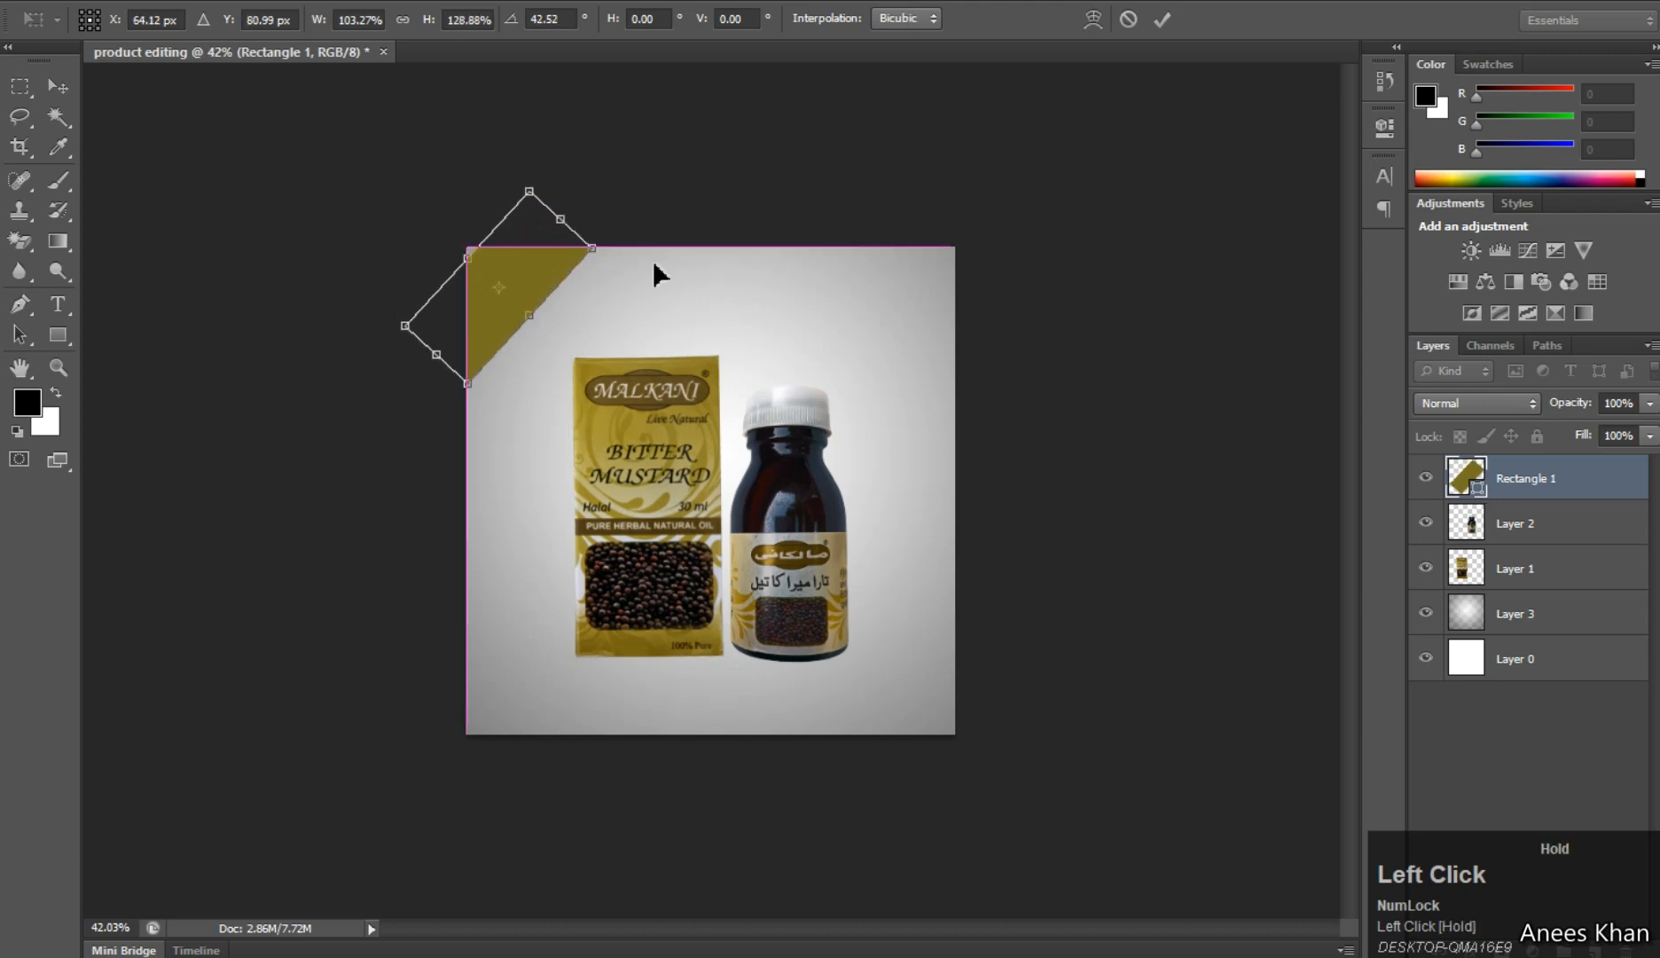
click(1465, 483)
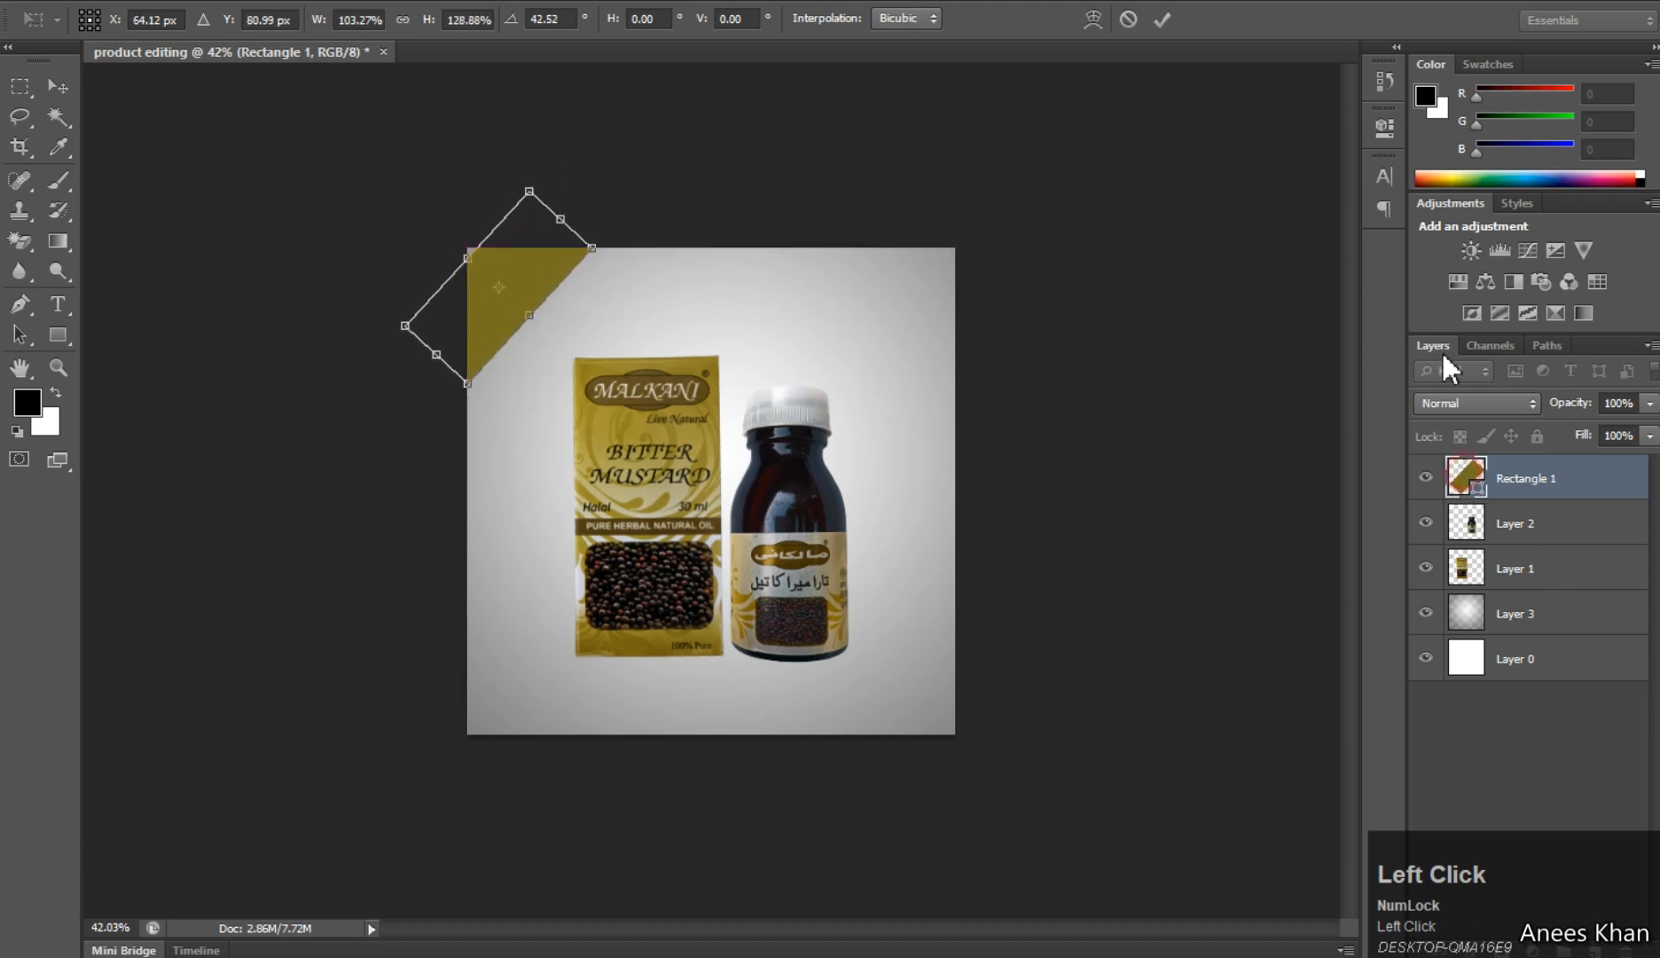
click(1165, 25)
- Change the corner band's fill color on the Rectangle 1 layer to a neutral mid grey
double_click(1468, 483)
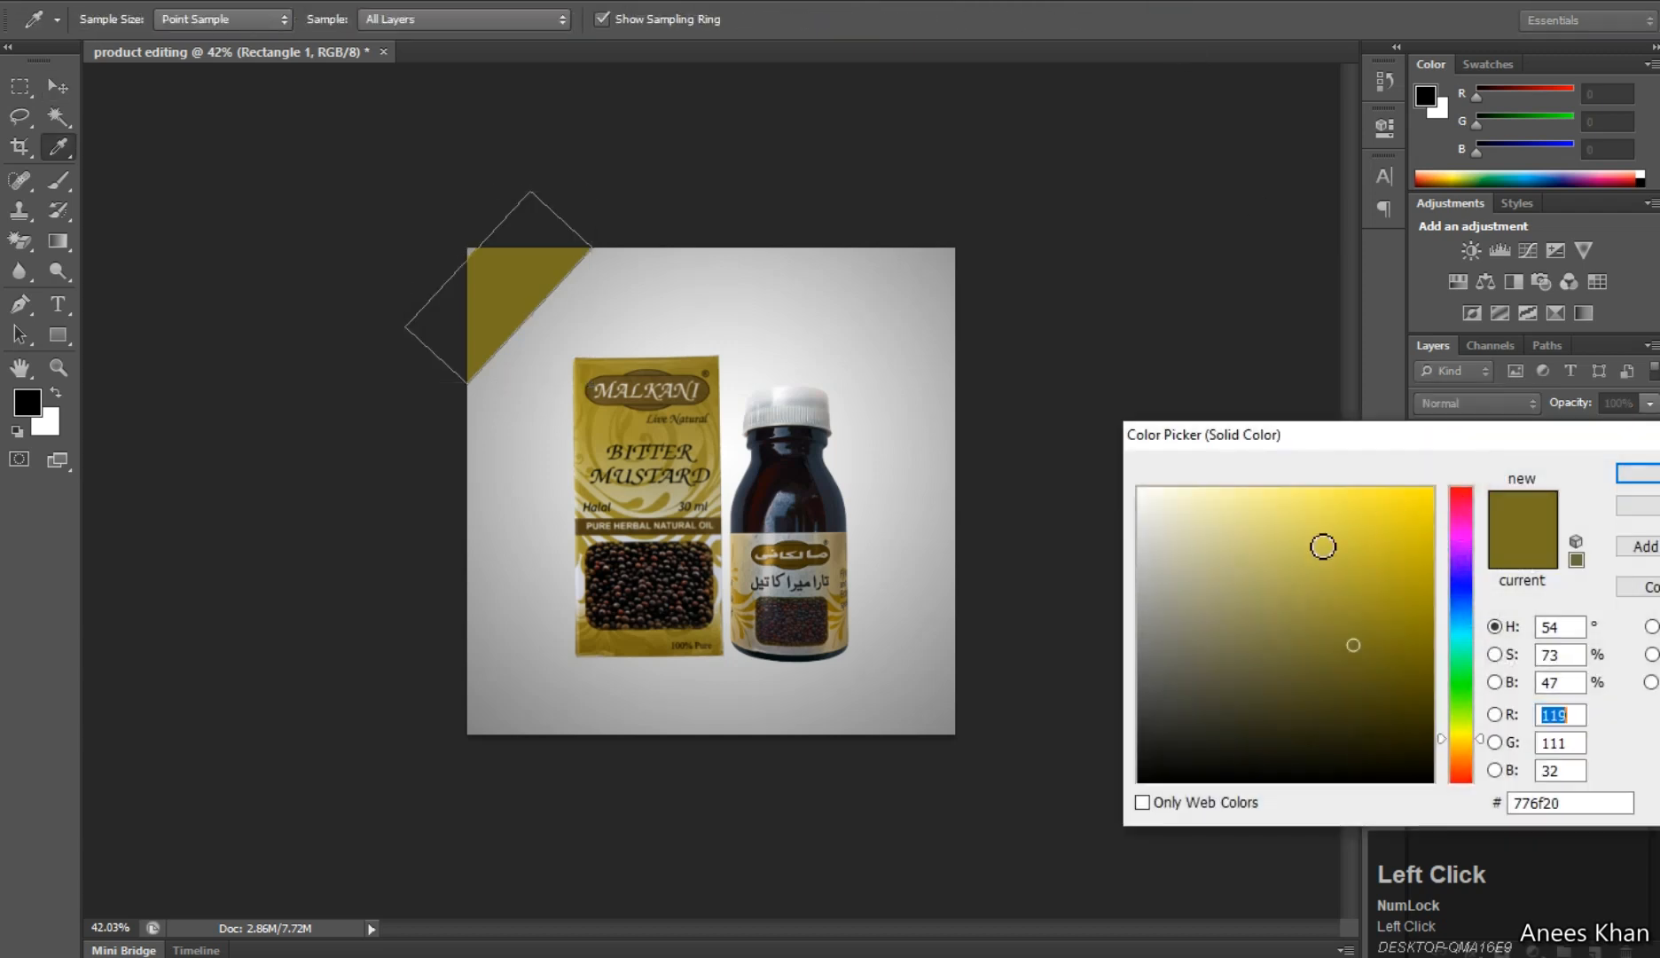
drag(1298, 545, 1139, 659)
click(1632, 474)
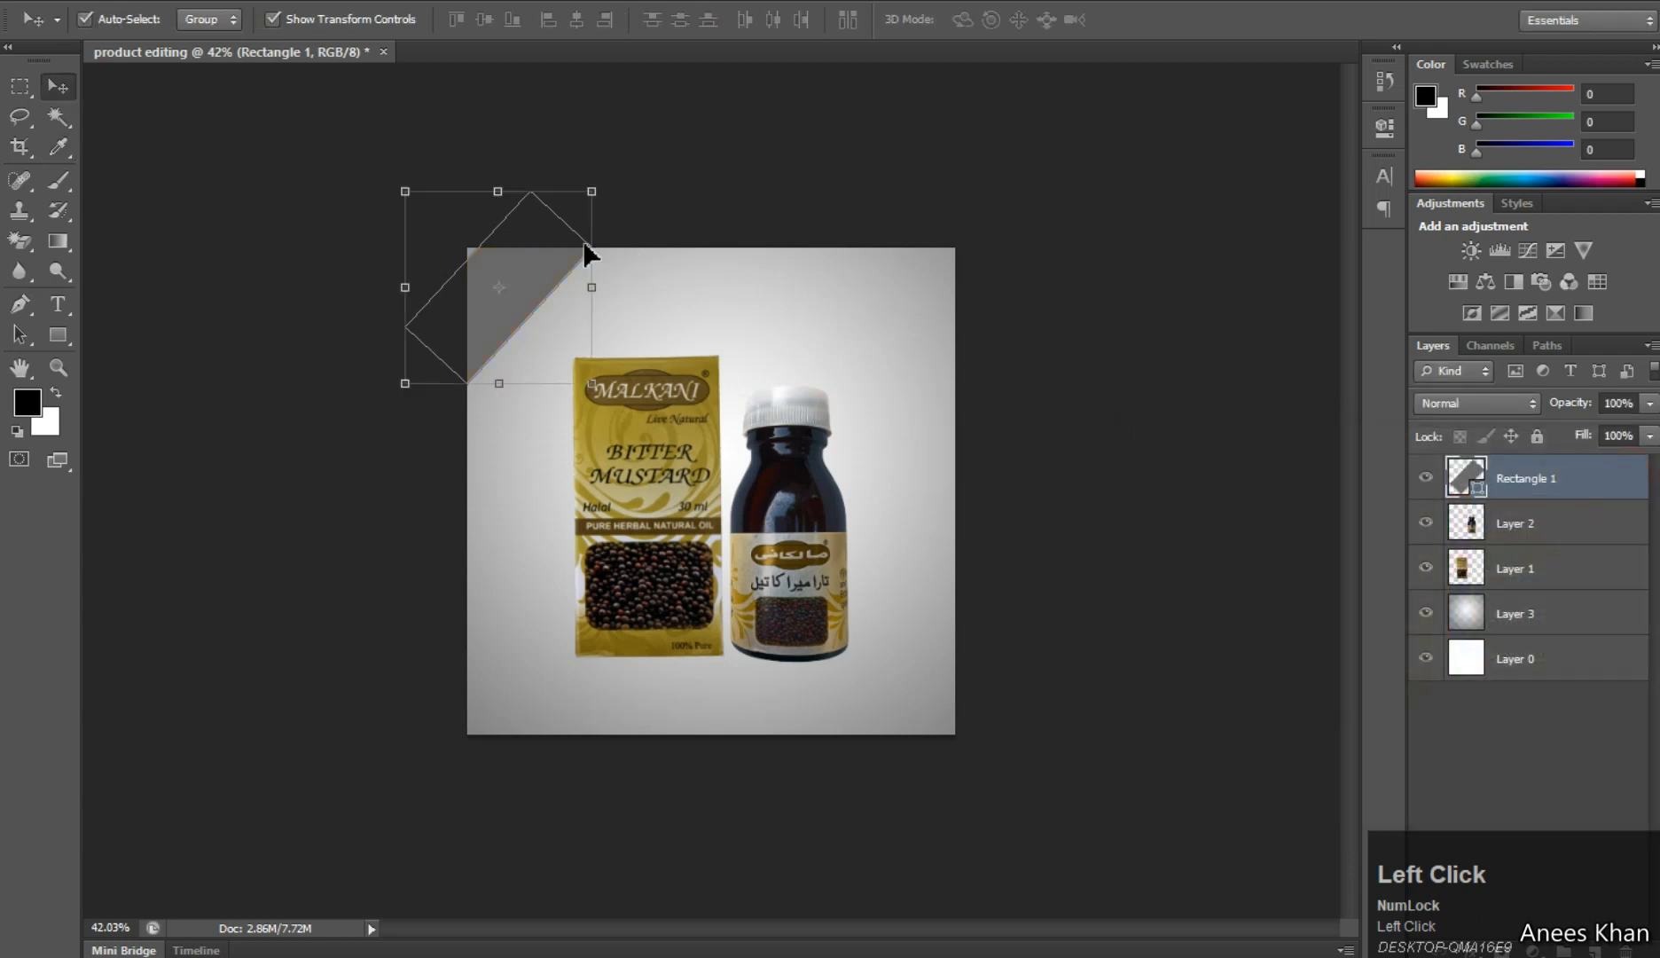
- Enlarge the grey corner band to about 127% width and 113% height so it covers more of the corner
drag(403, 193, 364, 177)
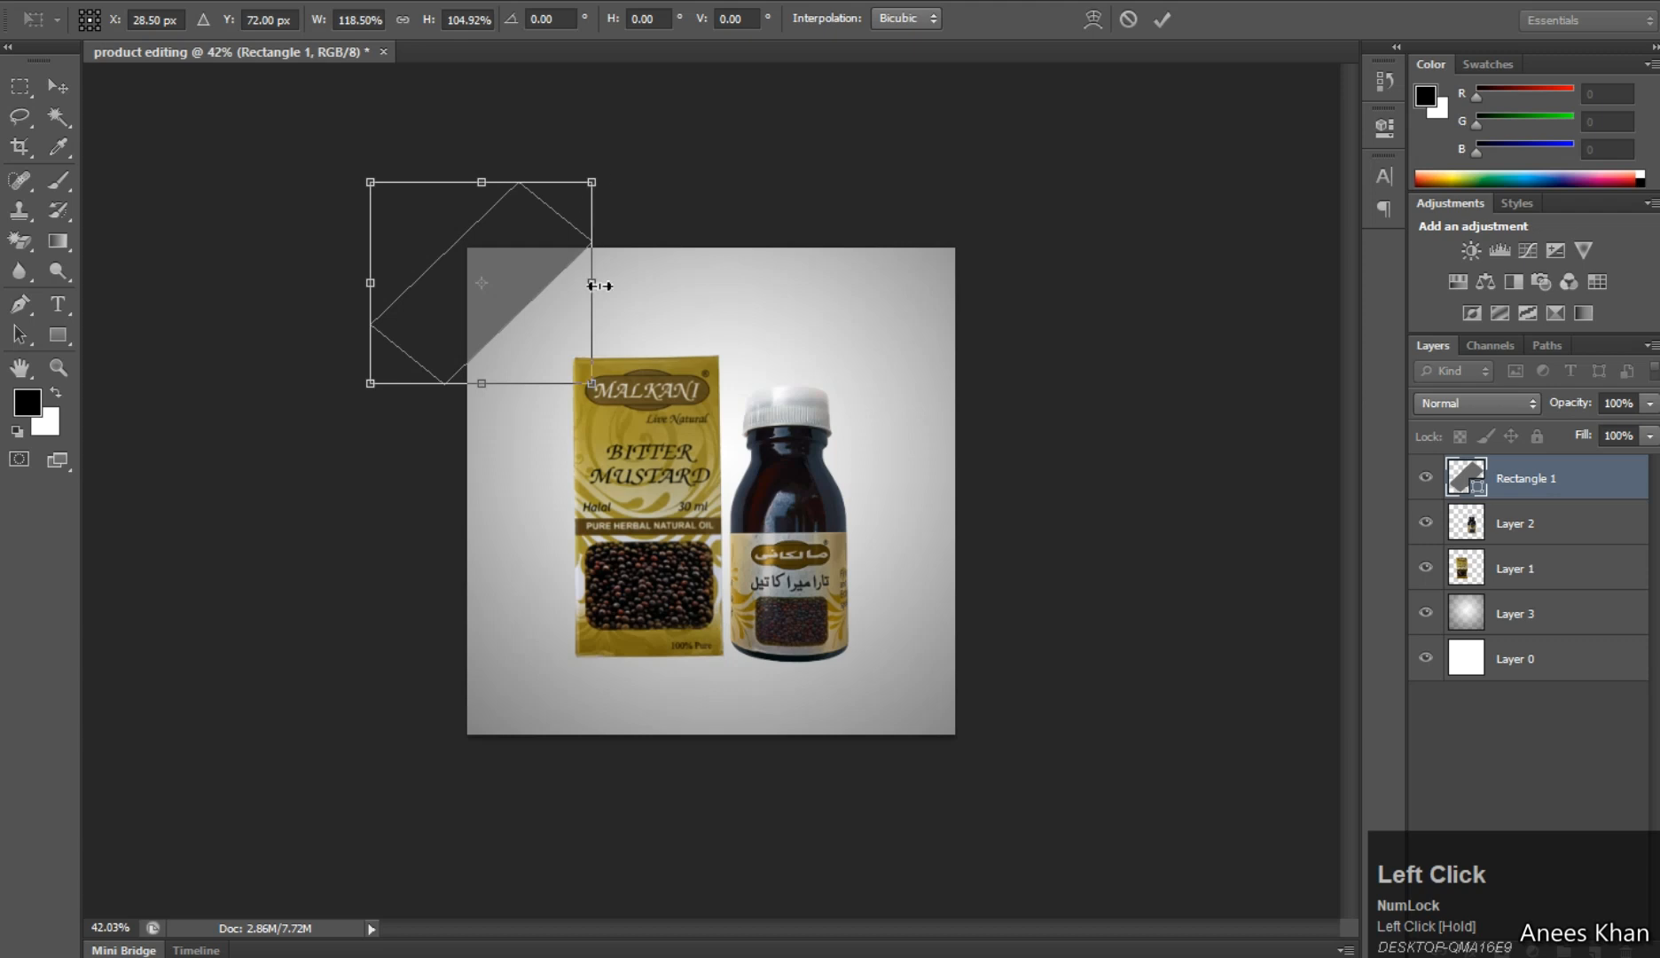
drag(592, 384, 600, 395)
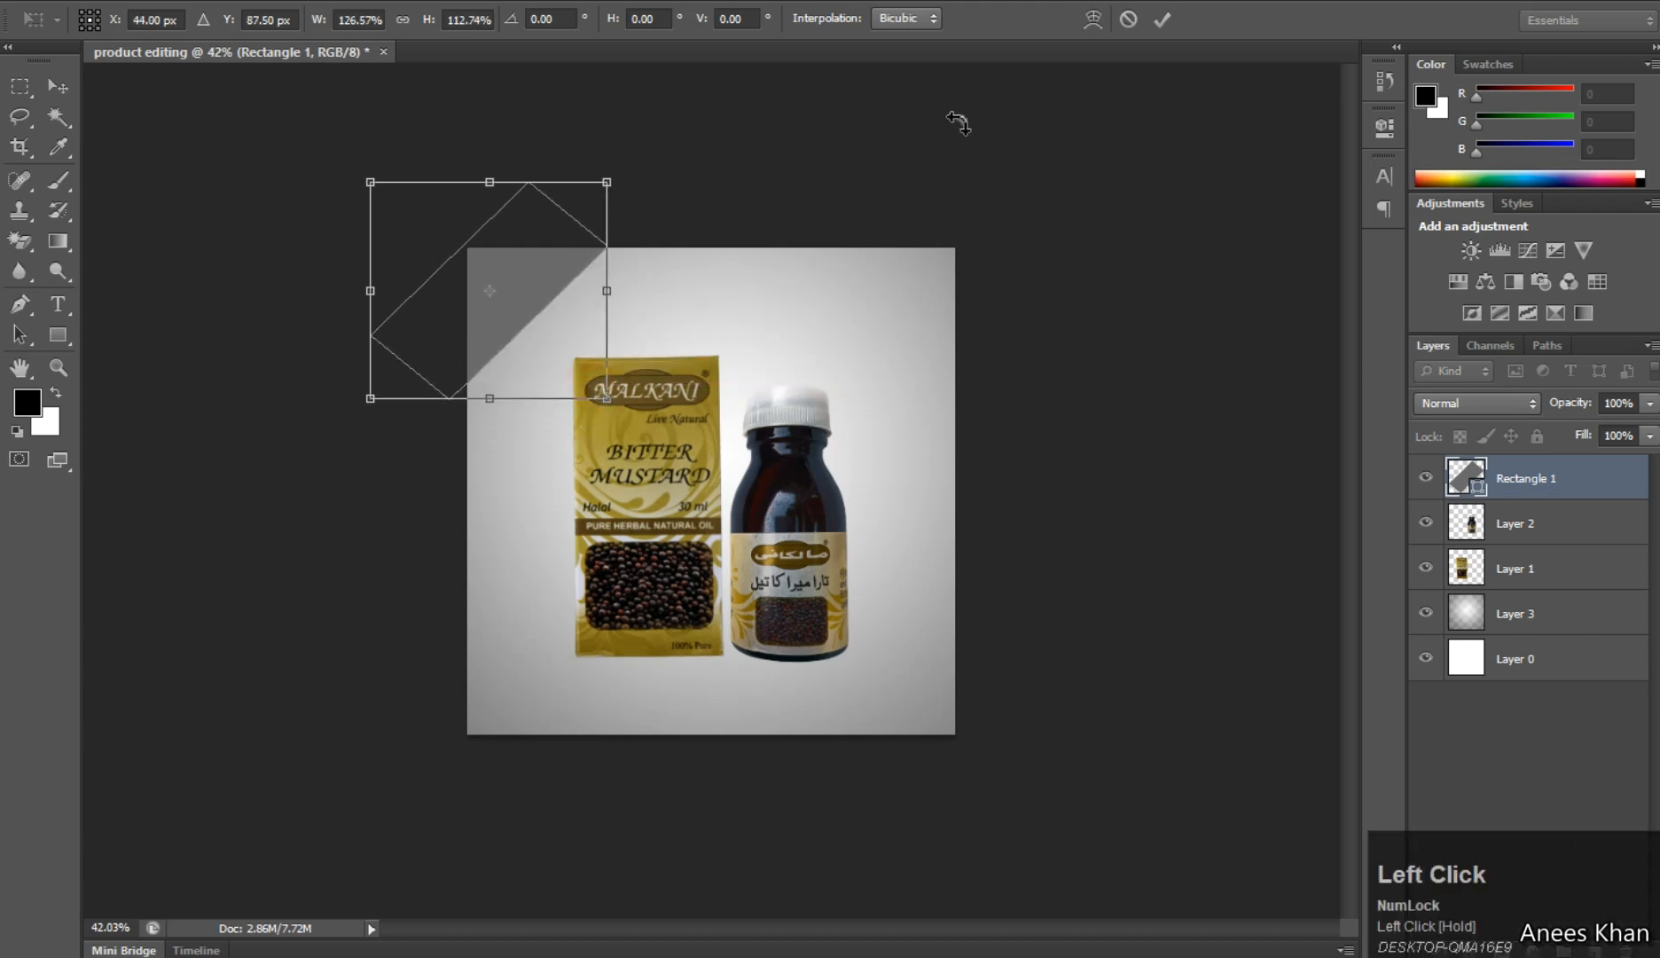
click(1162, 19)
- Add the text MALKANI in black 74 pt Adobe Arabic above the products
click(58, 306)
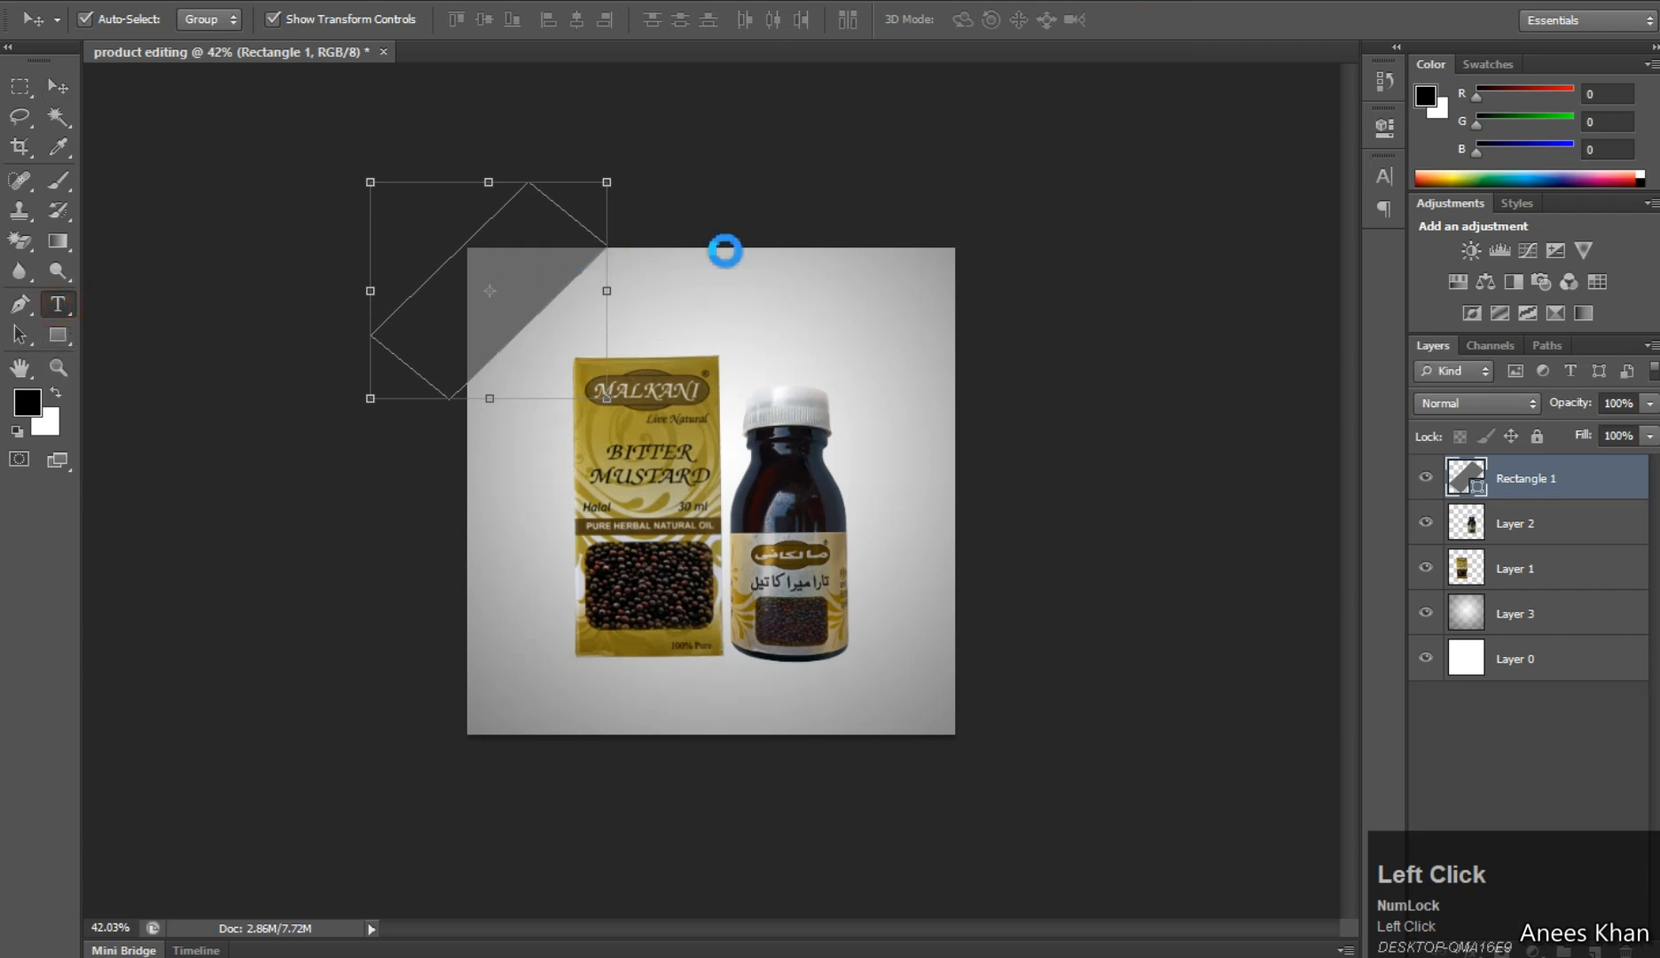
click(664, 292)
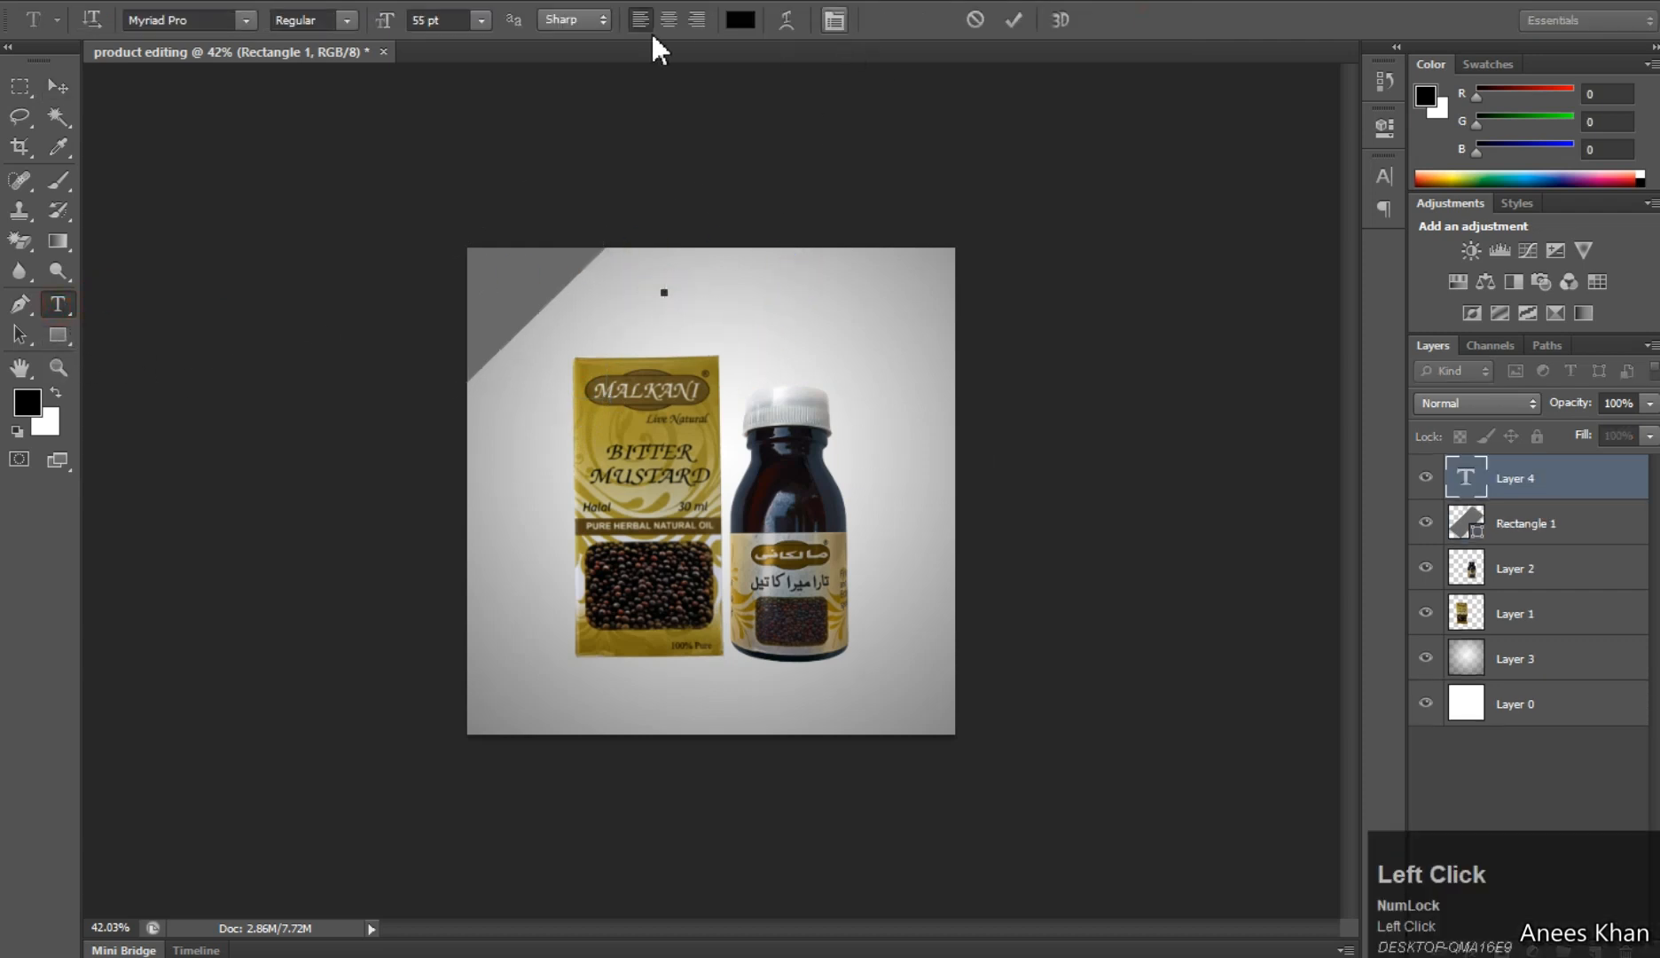
drag(389, 20, 419, 20)
text(MA)
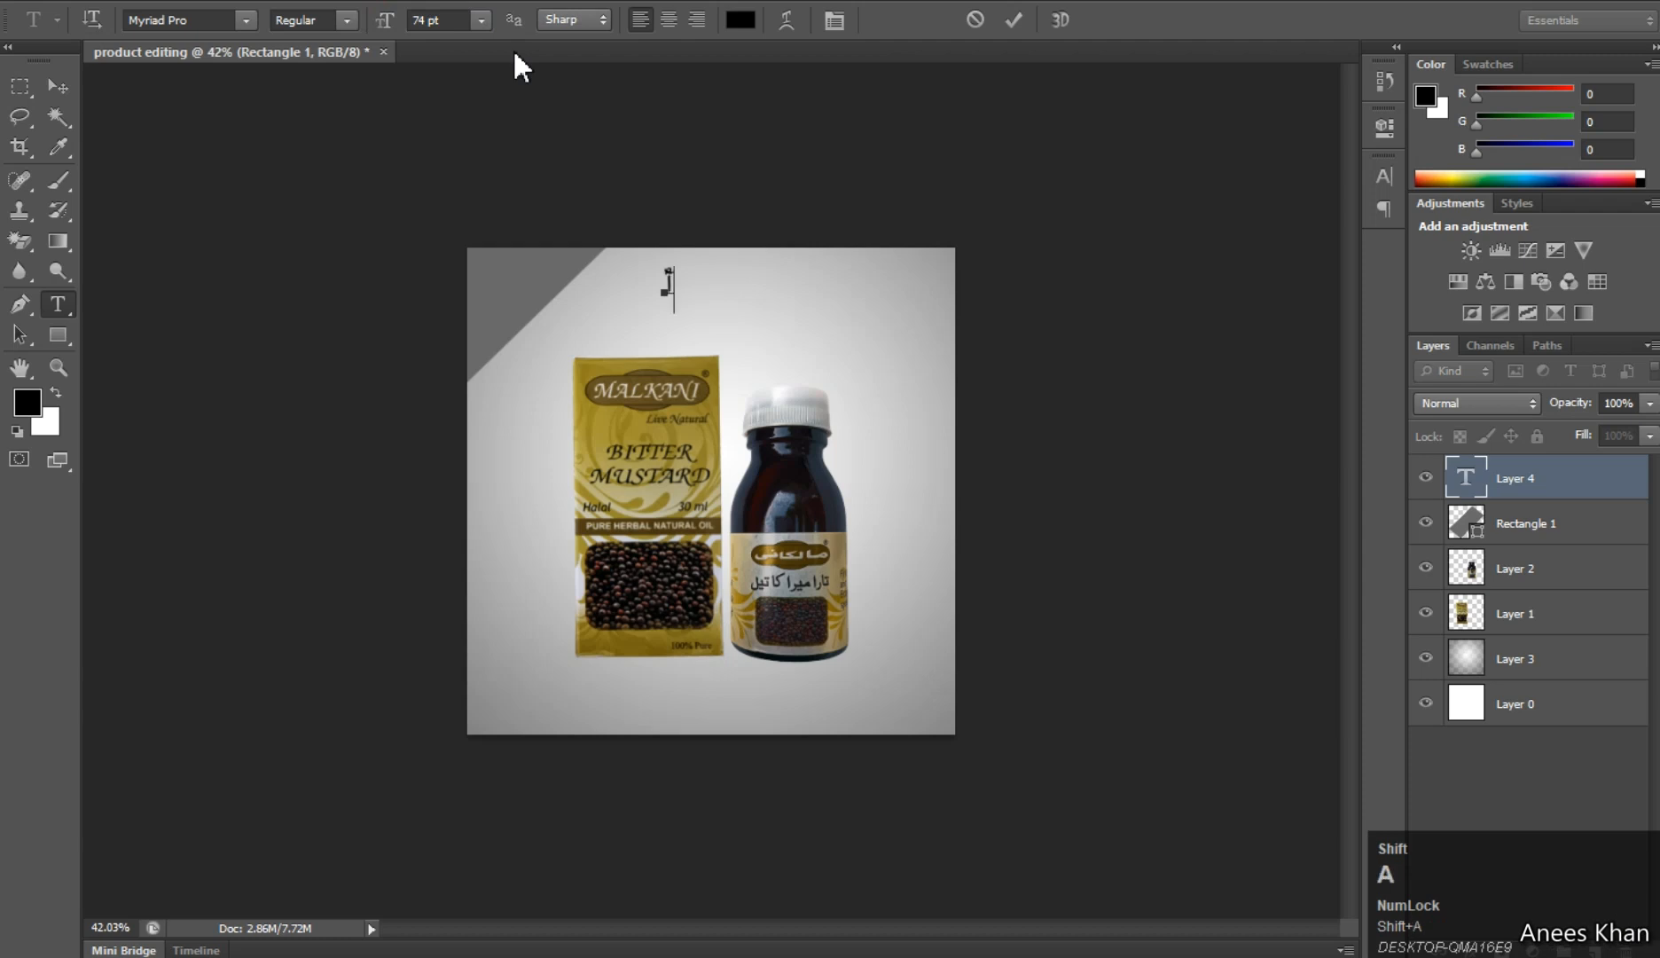
key(BackSpace)
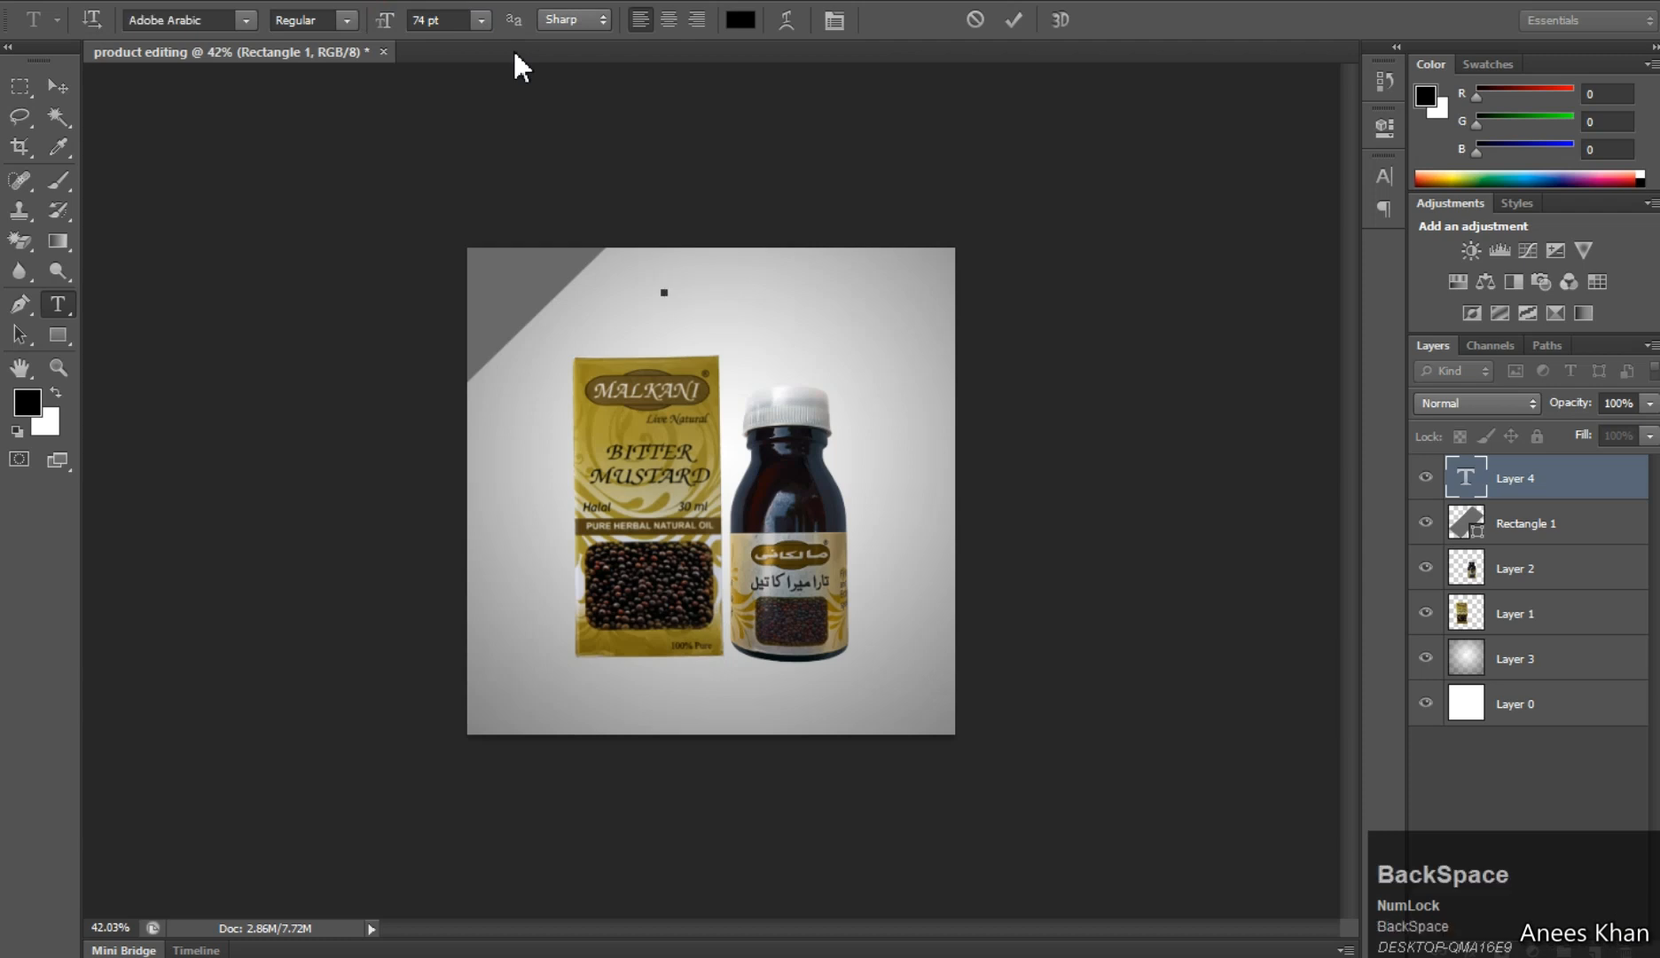
key(alt+shift)
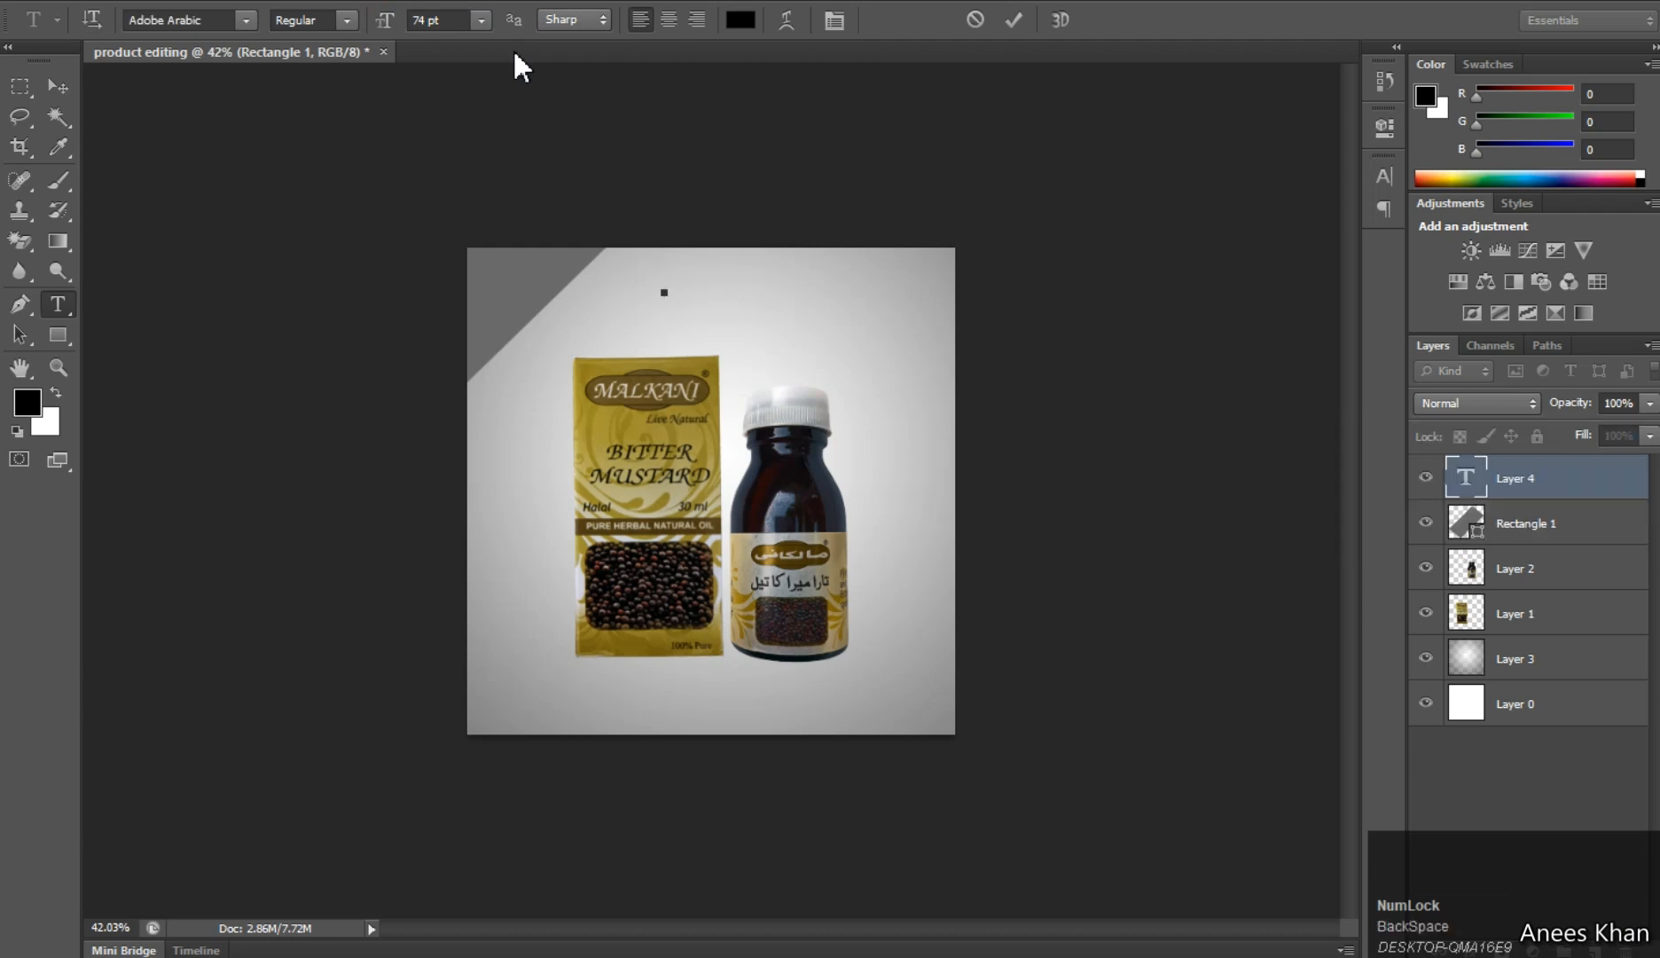
text(A)
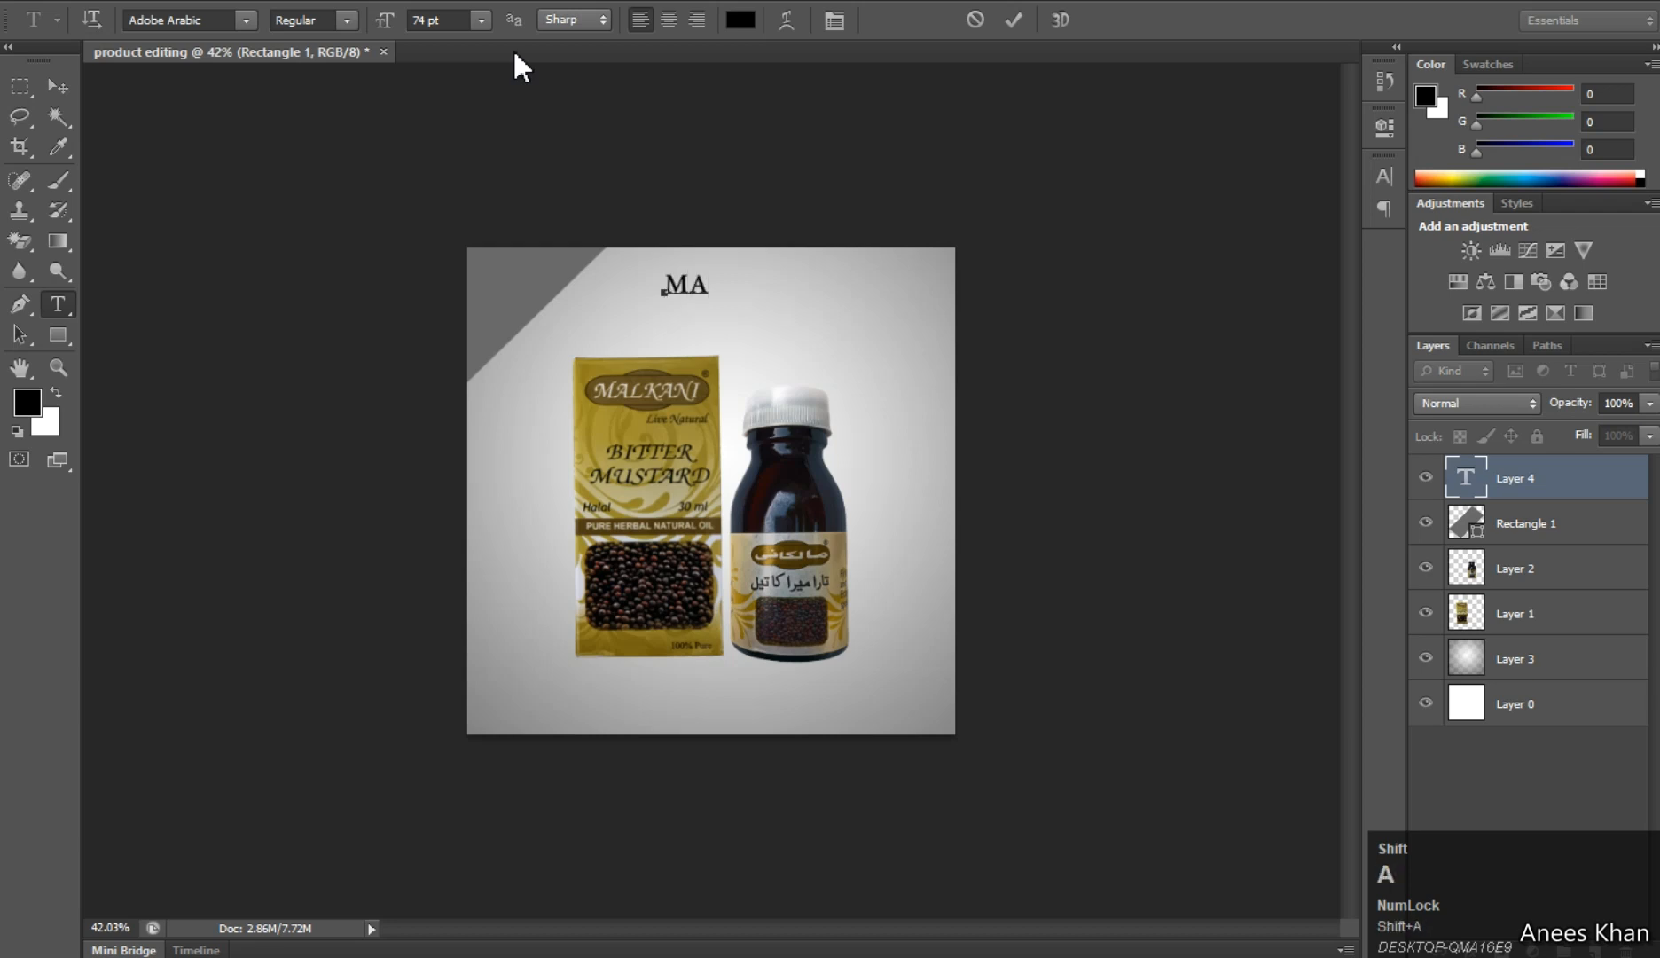
text(LKA)
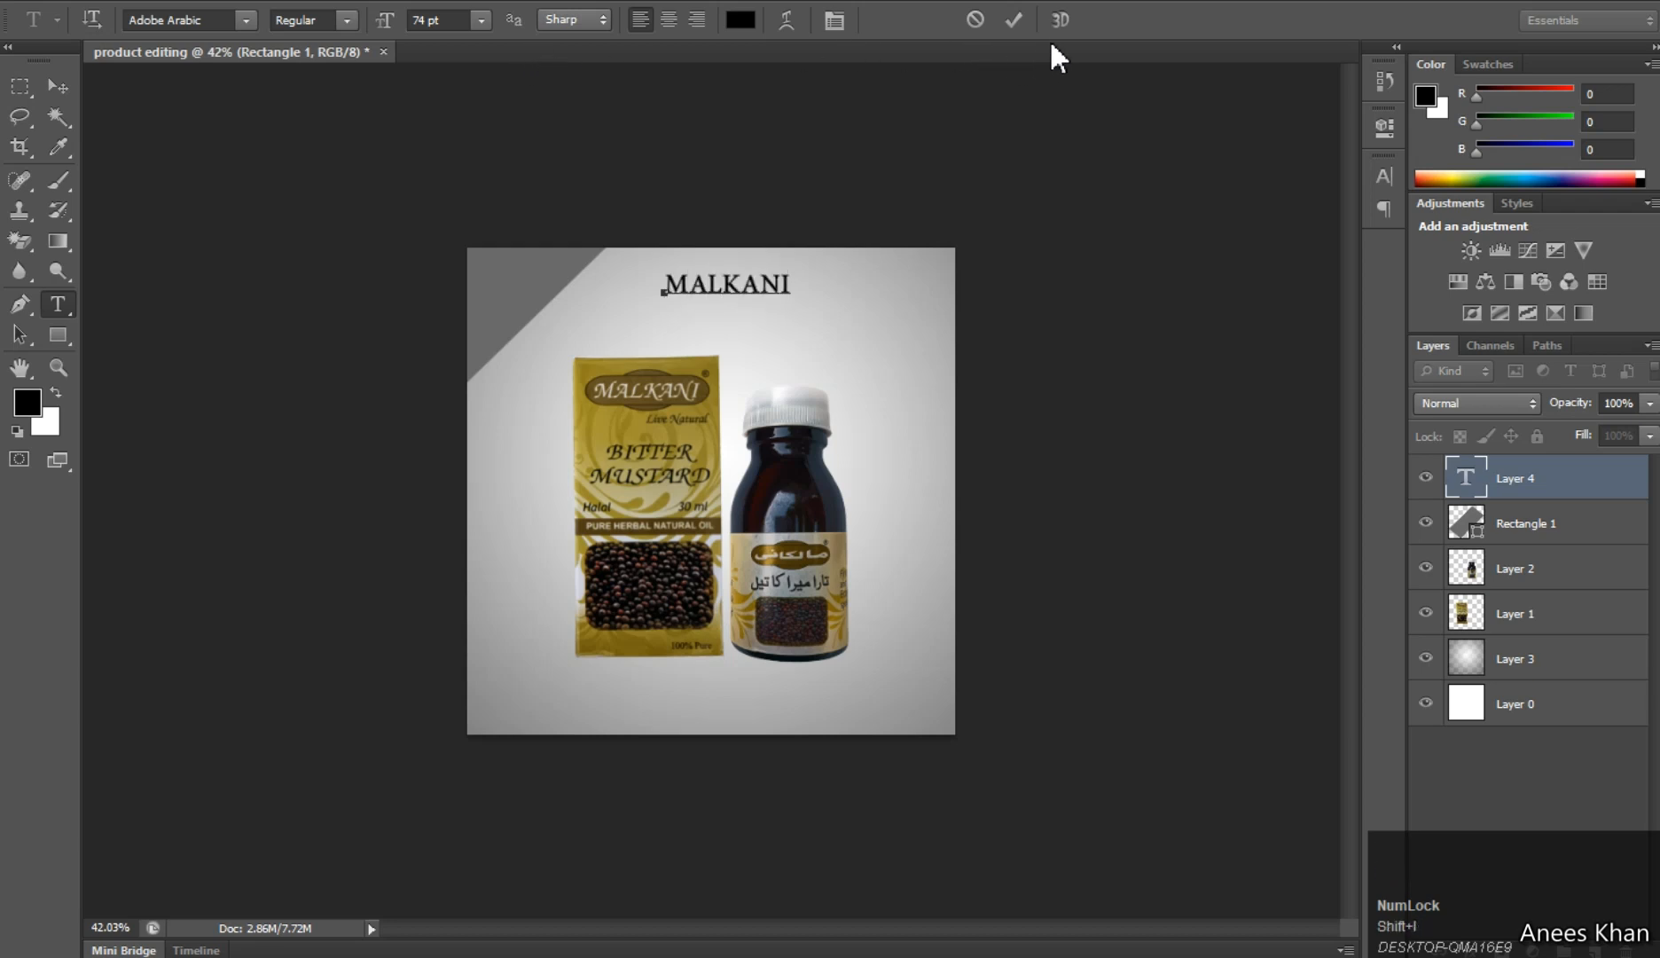
text(NI)
click(1011, 25)
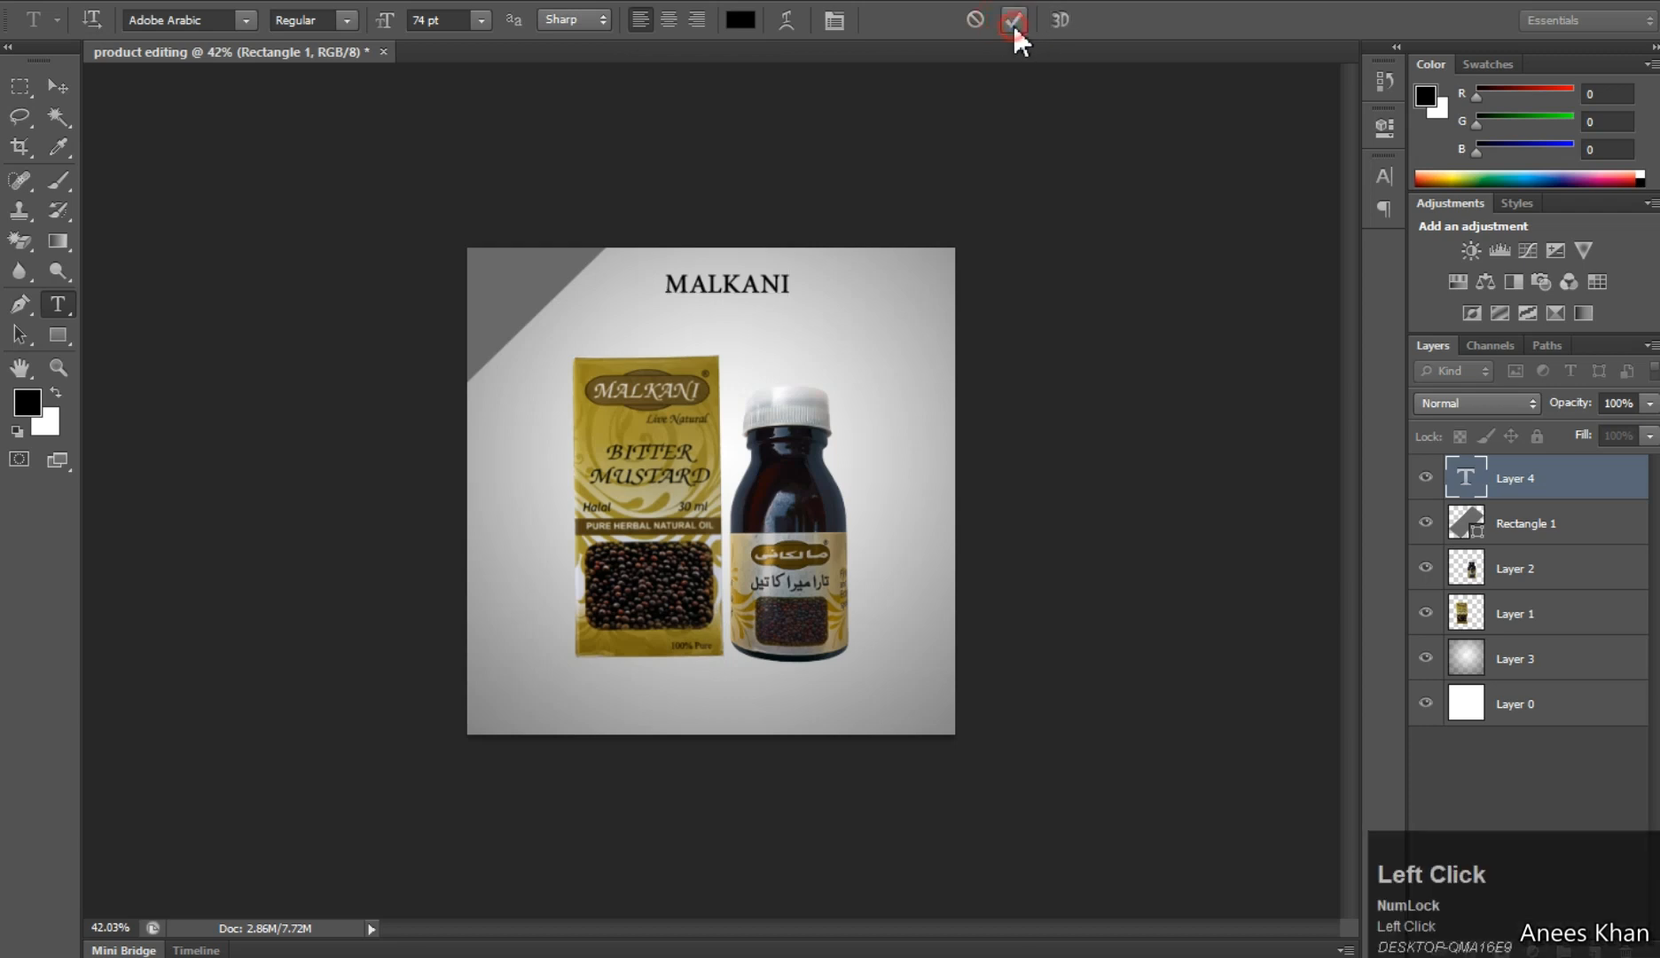
- Rotate the MALKANI text about -38.6°, move it onto the grey corner band and scale it down to about 60 pt
click(58, 86)
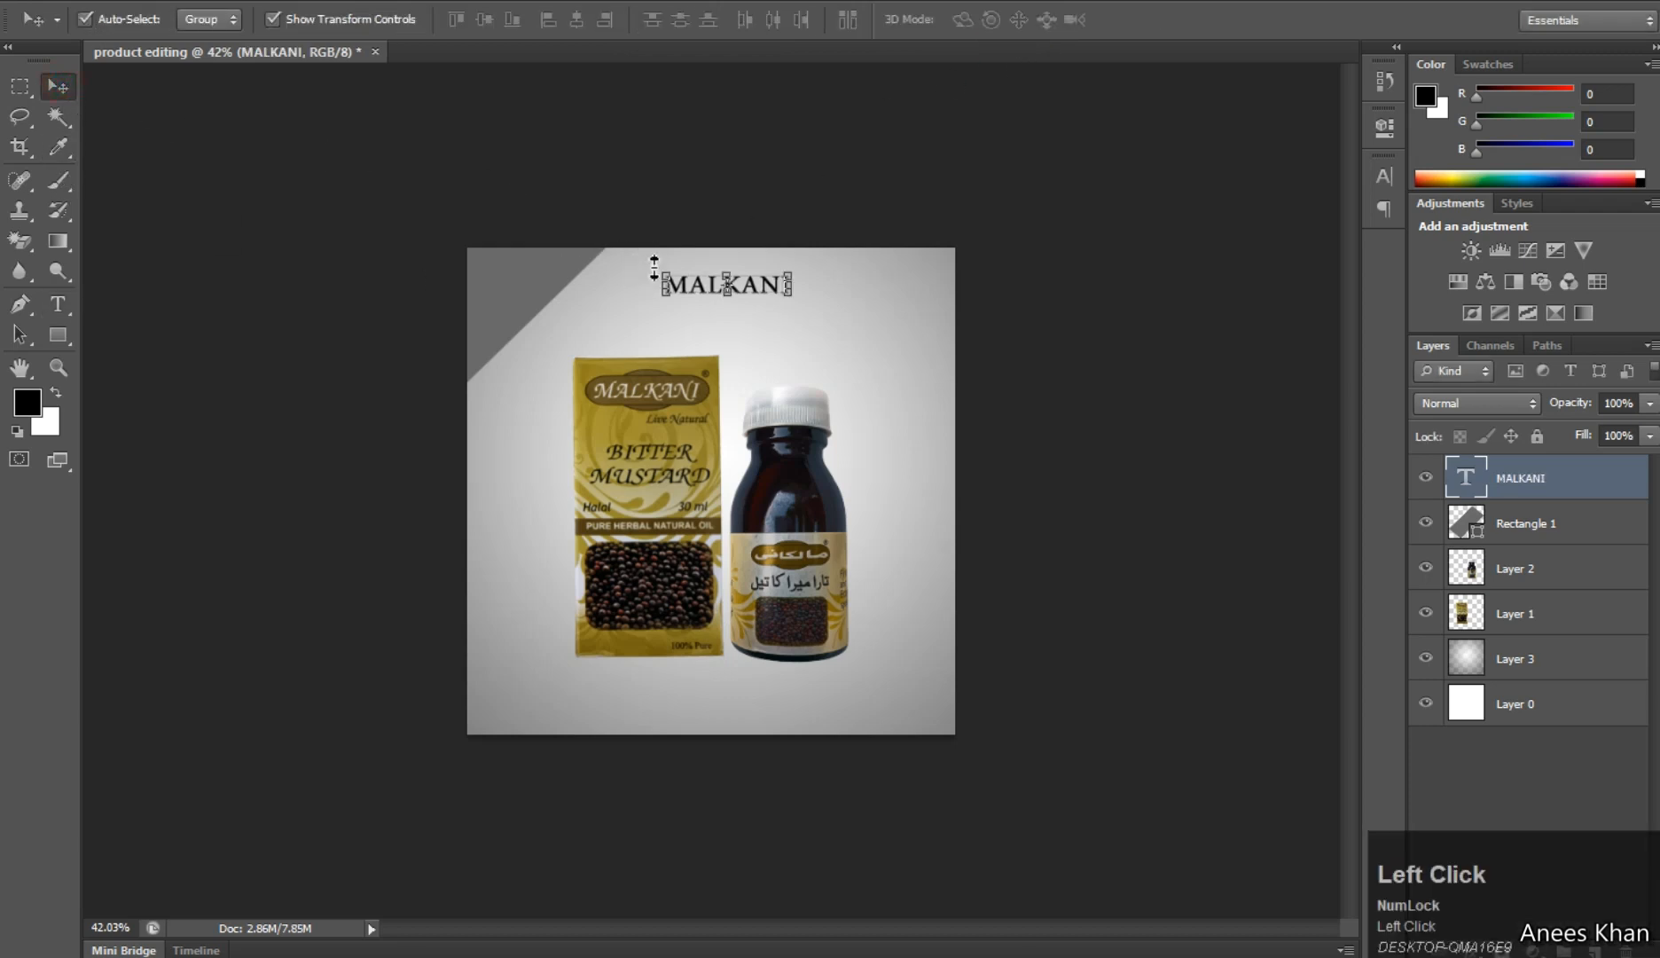
drag(651, 259, 555, 291)
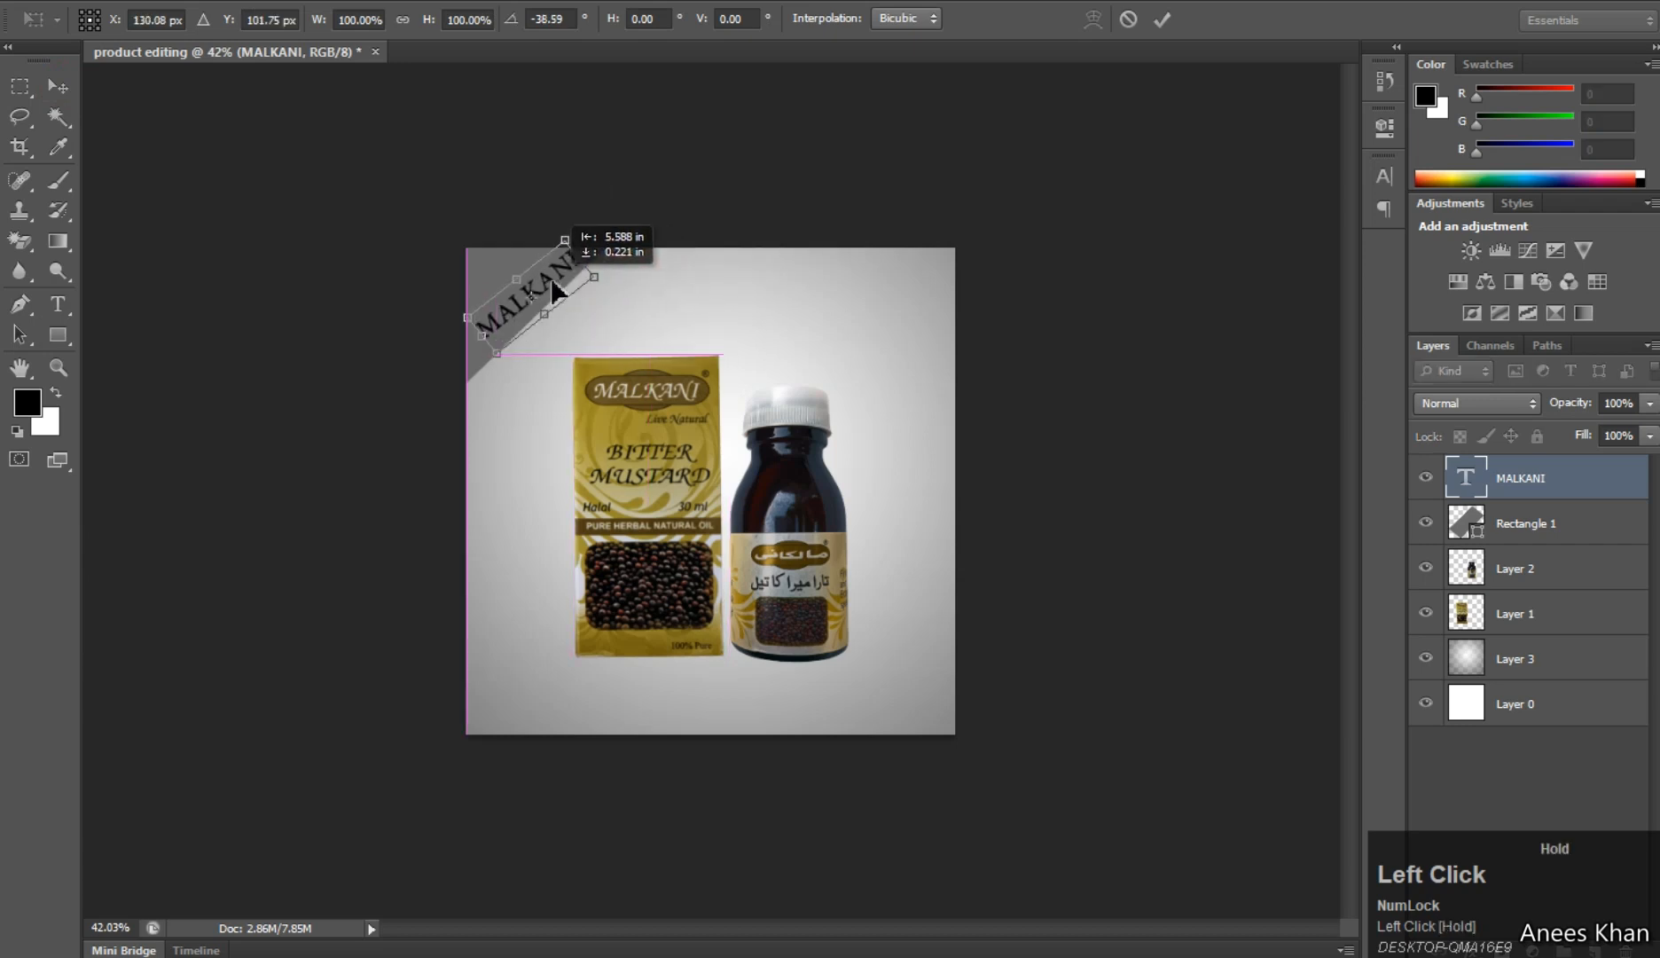
drag(561, 233, 542, 282)
click(1164, 18)
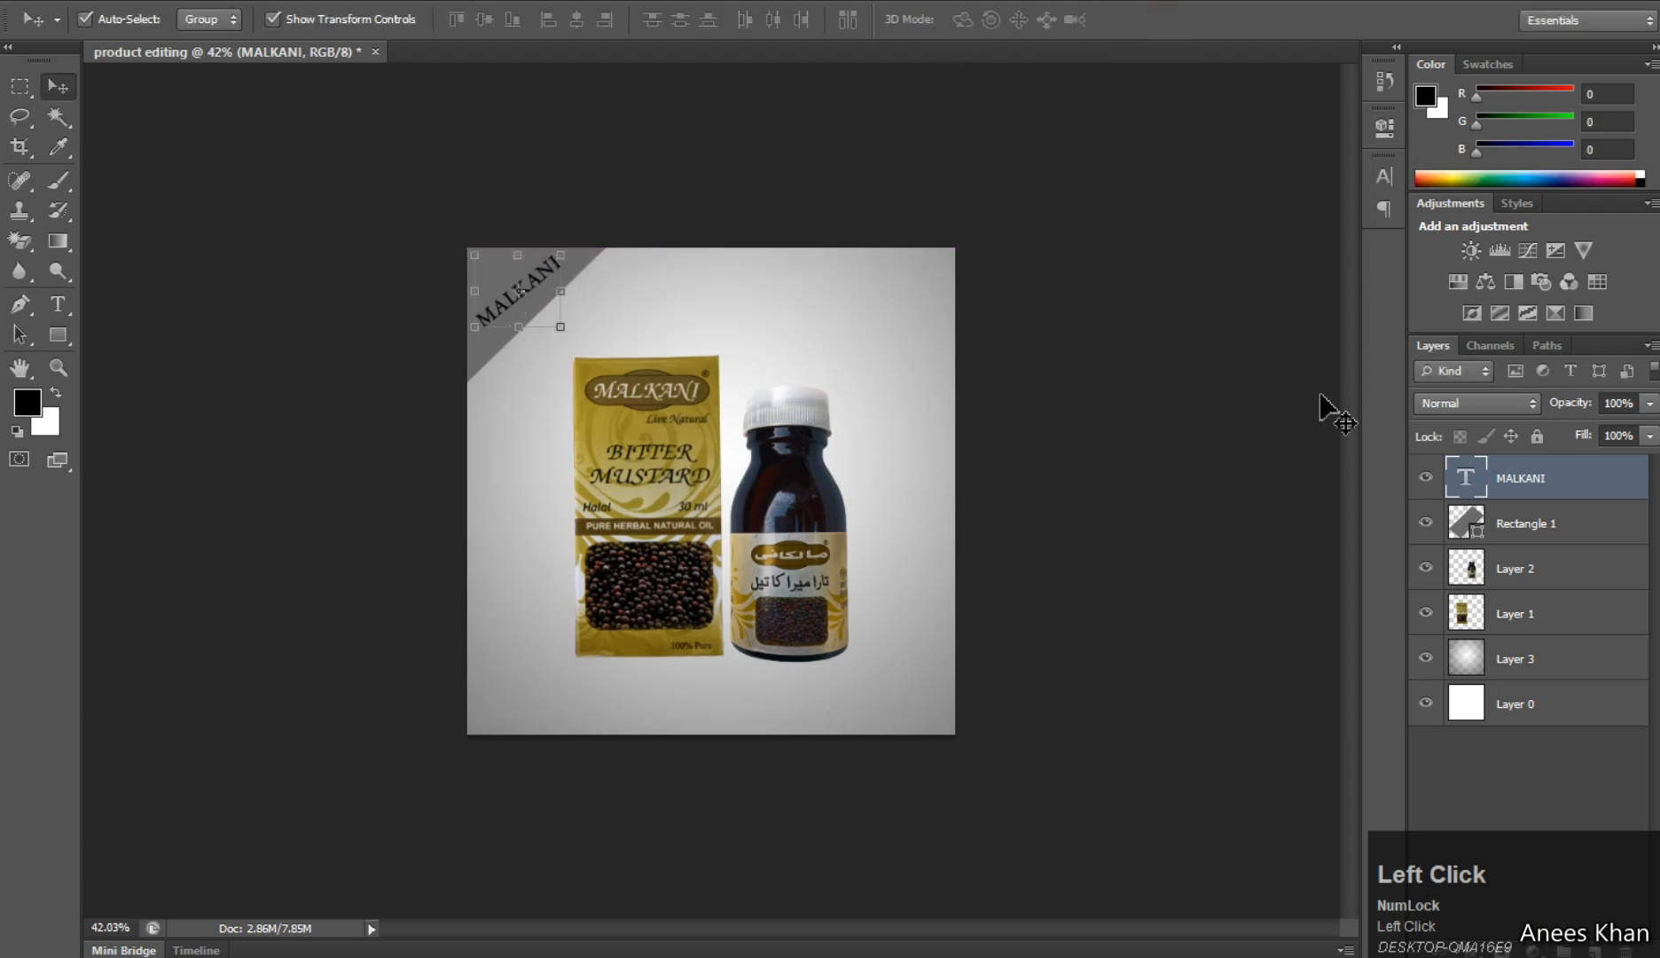
- Change the MALKANI text color to white (ffffff)
double_click(1465, 478)
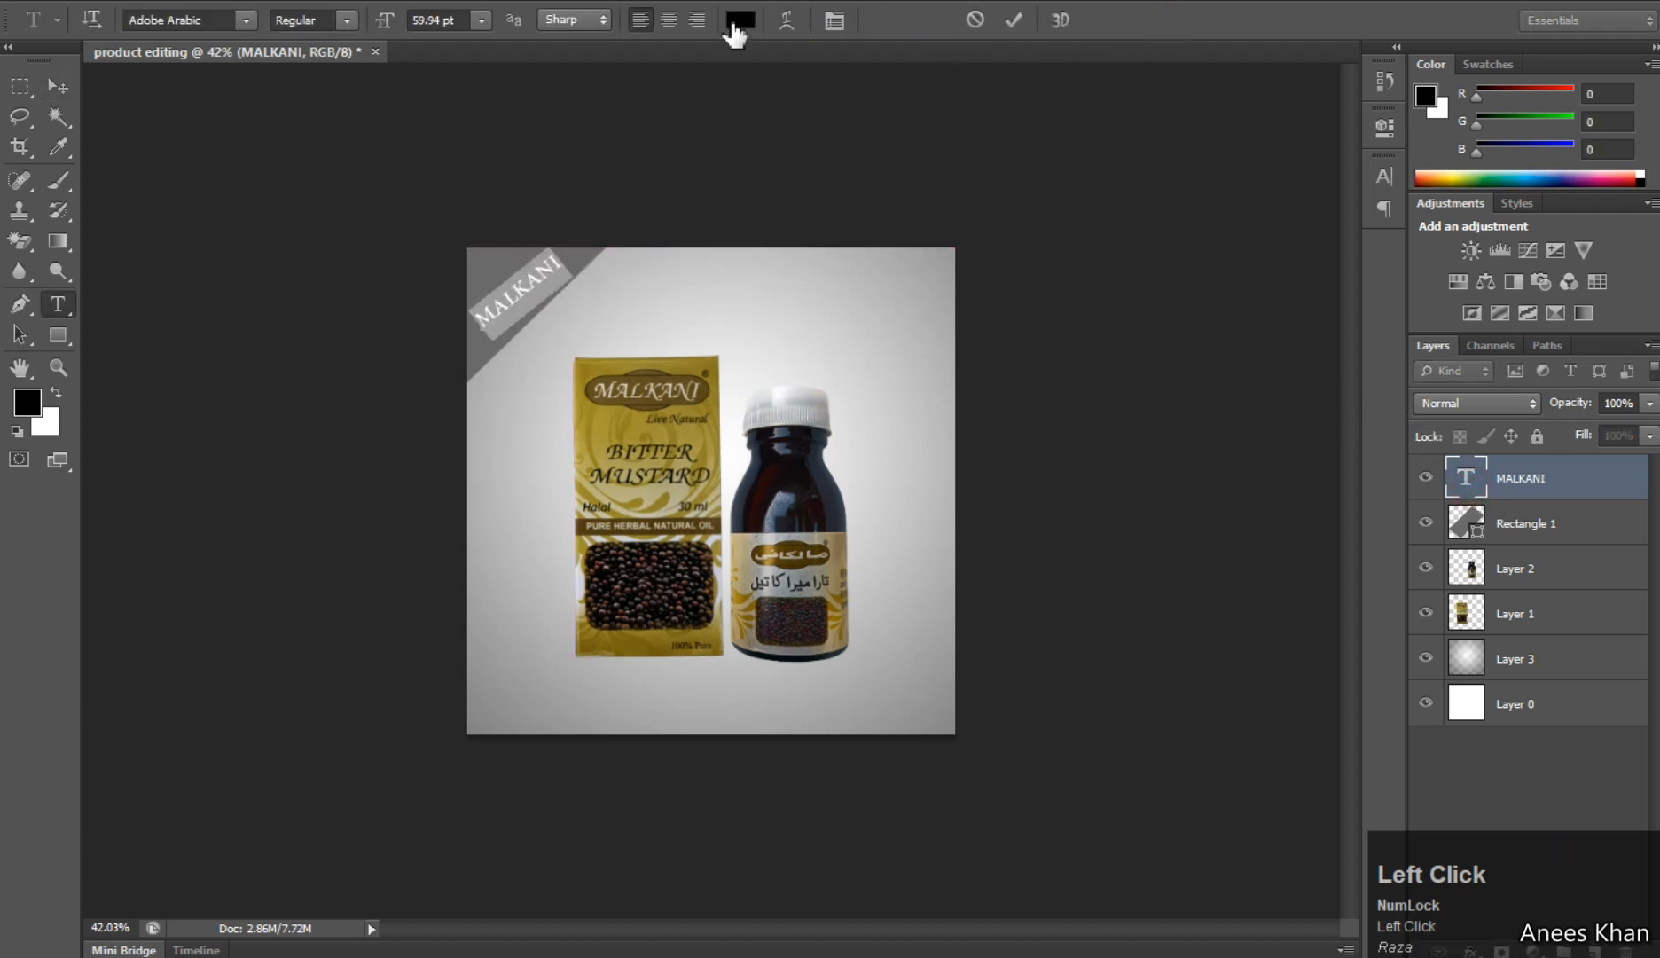
click(739, 19)
drag(1294, 553, 1110, 440)
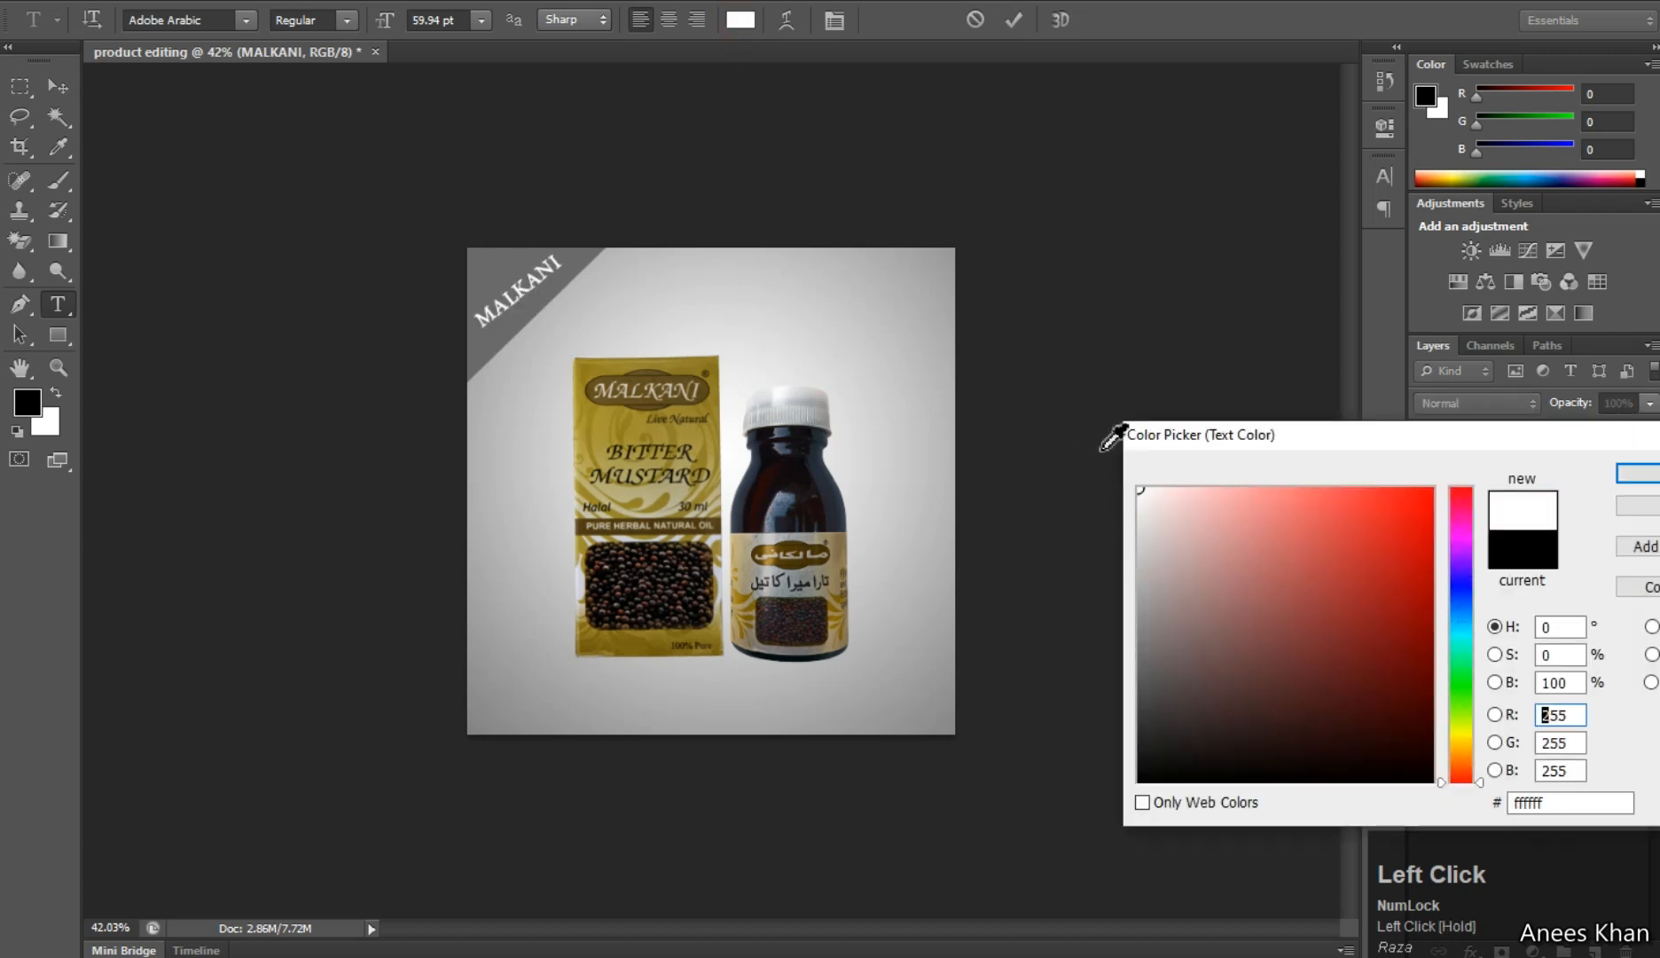
click(1632, 479)
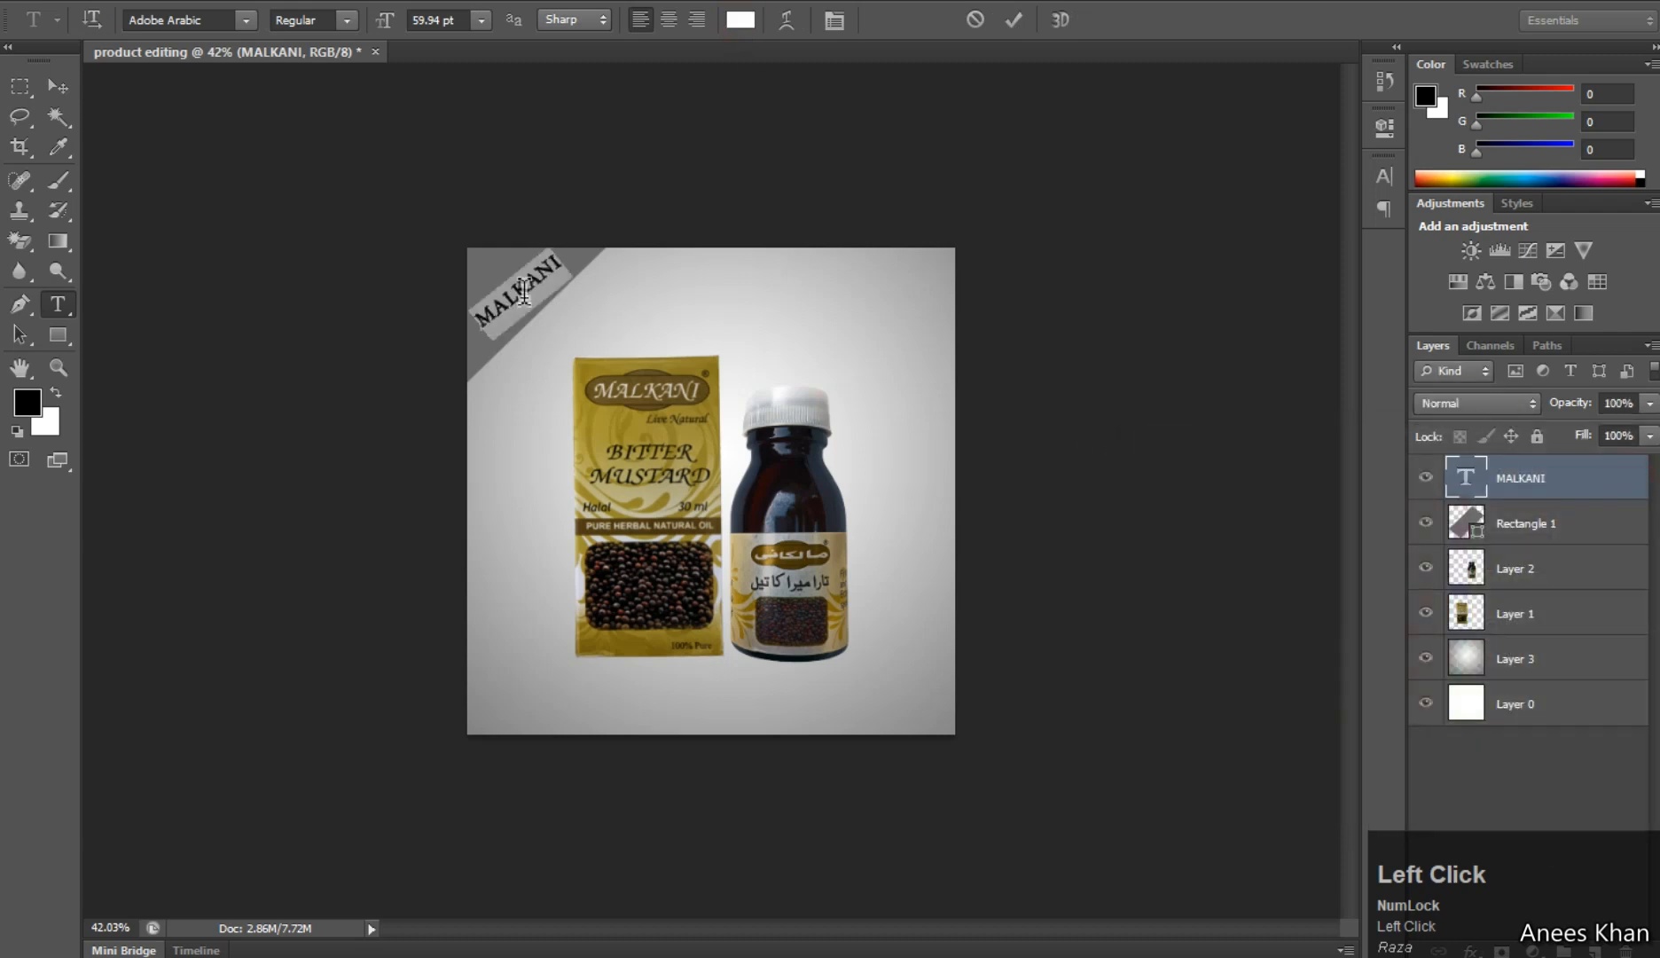
click(1016, 19)
- Rotate the MALKANI text about a further -4.15° to run parallel with the edge of the corner band
key(v)
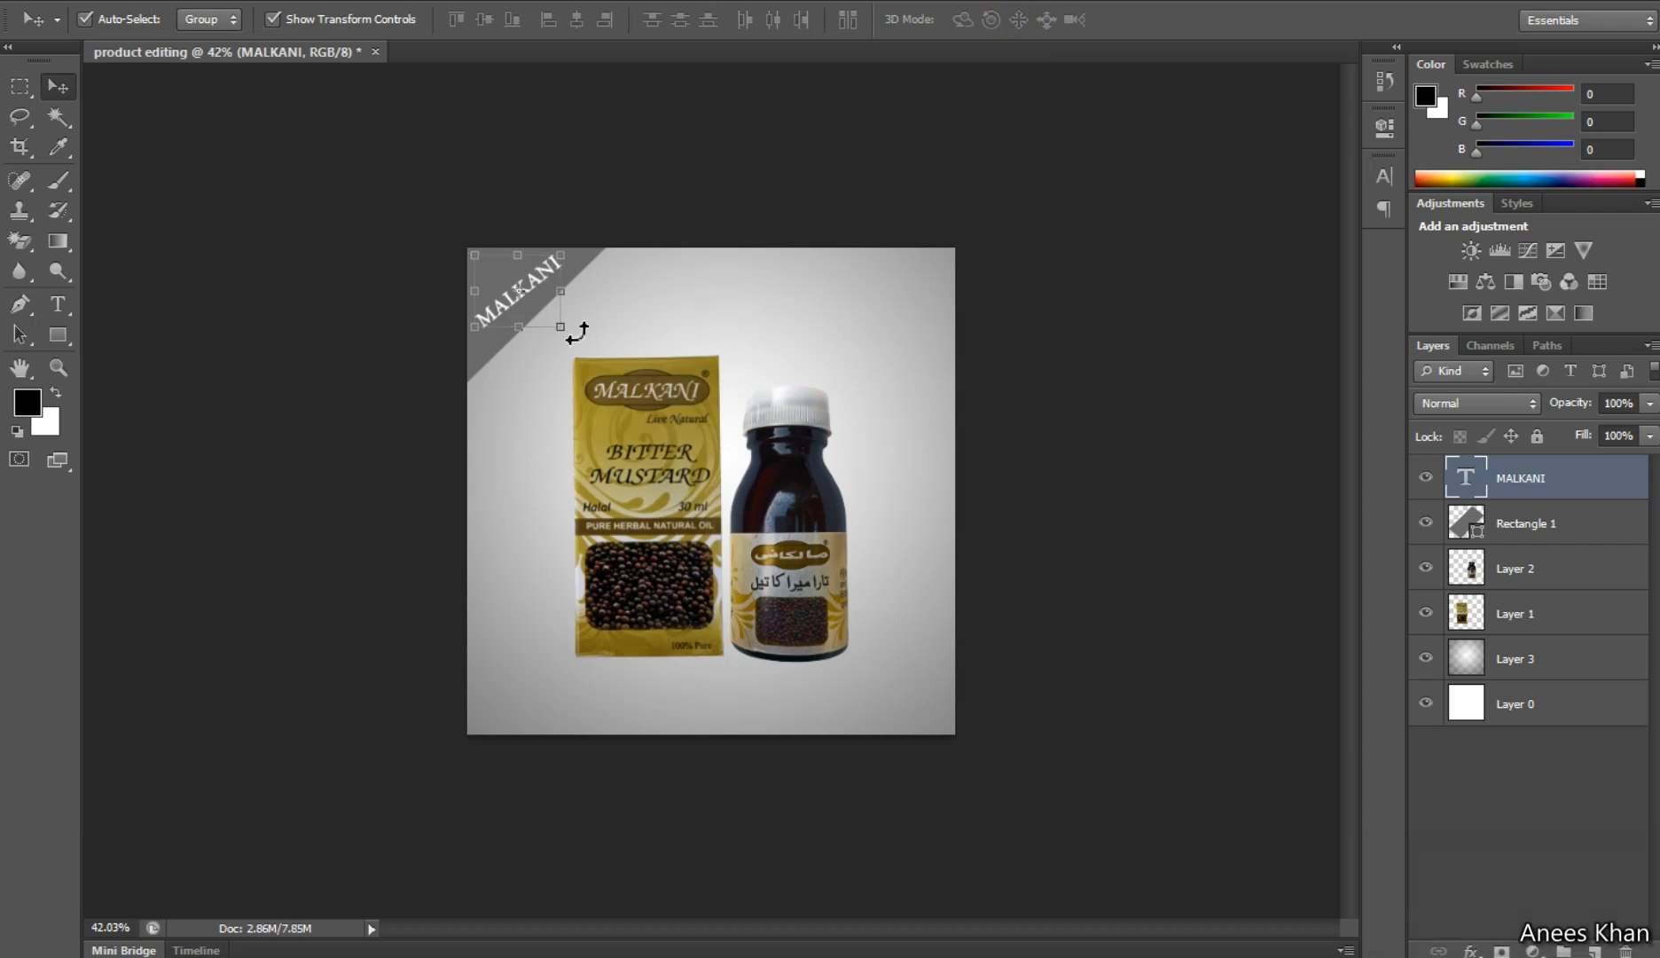
mouse_move(577, 333)
mouse_down()
mouse_move(559, 357)
mouse_move(574, 364)
mouse_up()
key(ctrl+z)
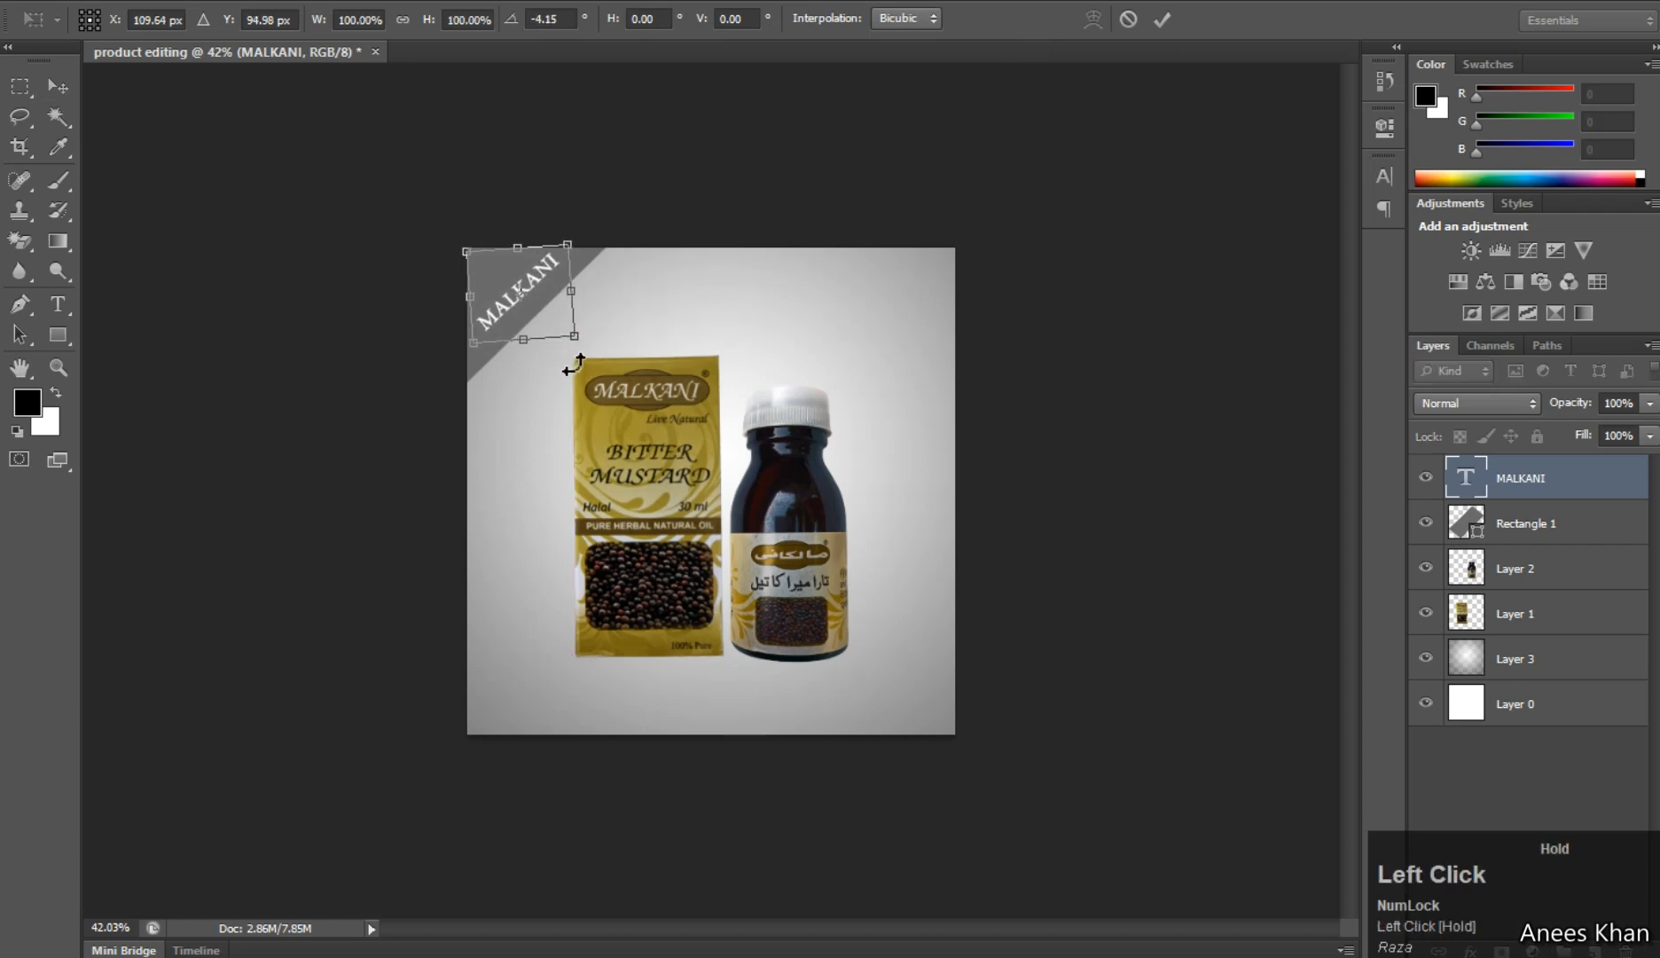
click(1165, 17)
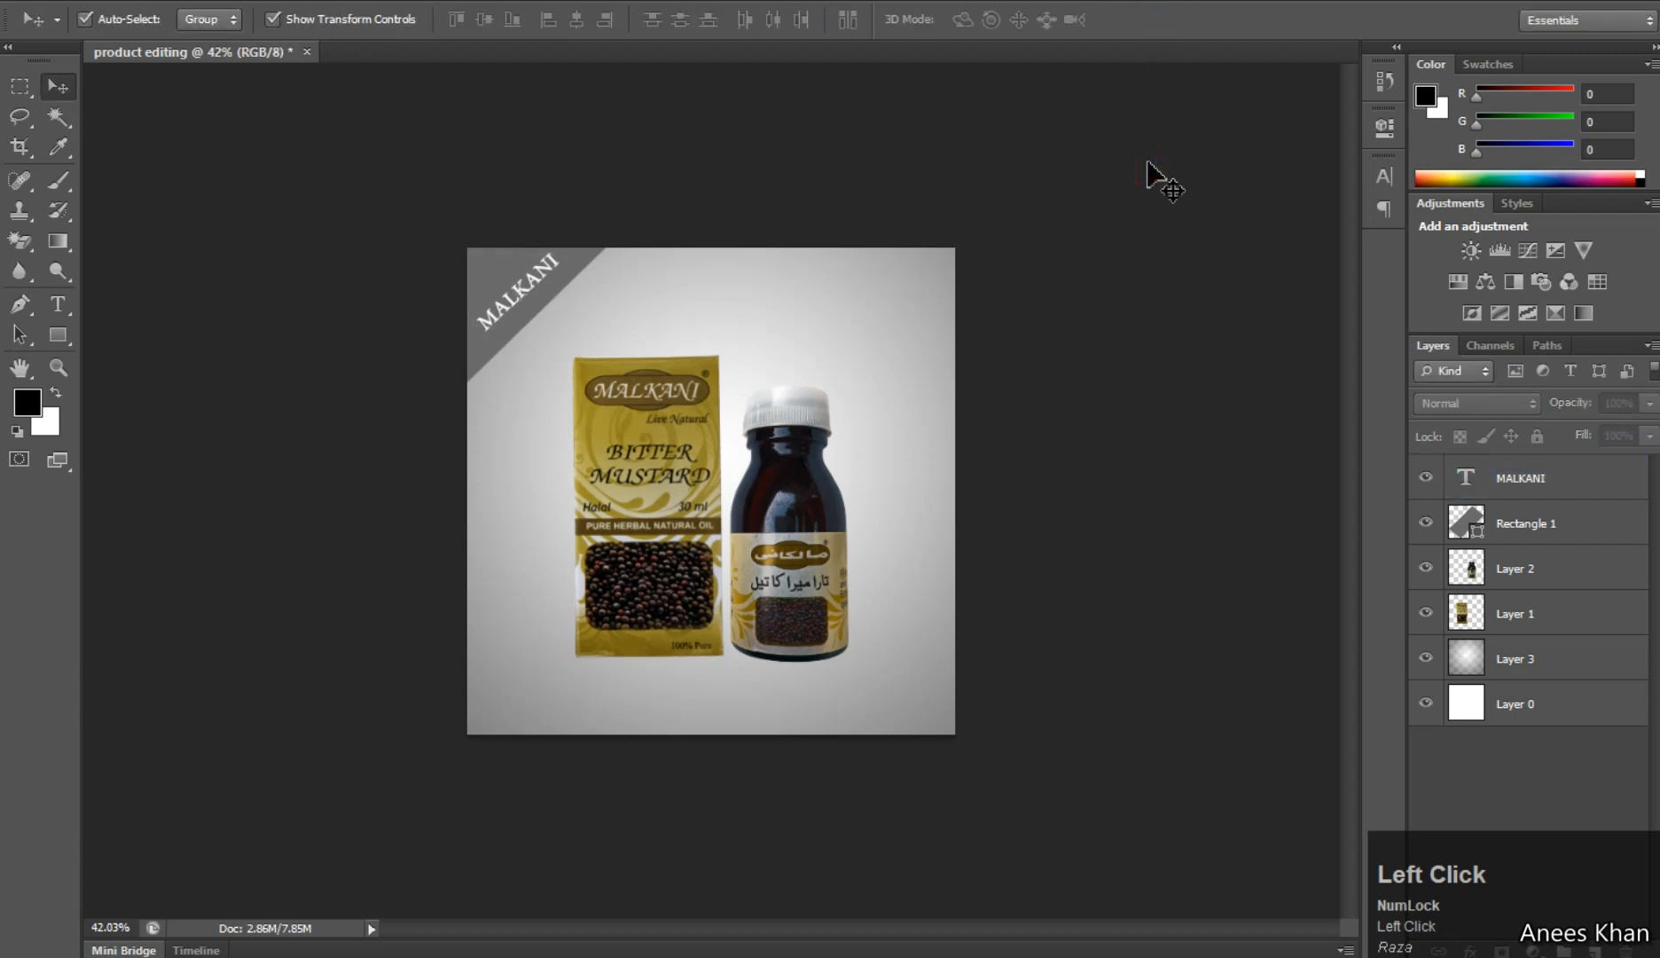
- Nudge the MALKANI text slightly to the left and change the corner band's fill color to dark grey 474747
click(519, 291)
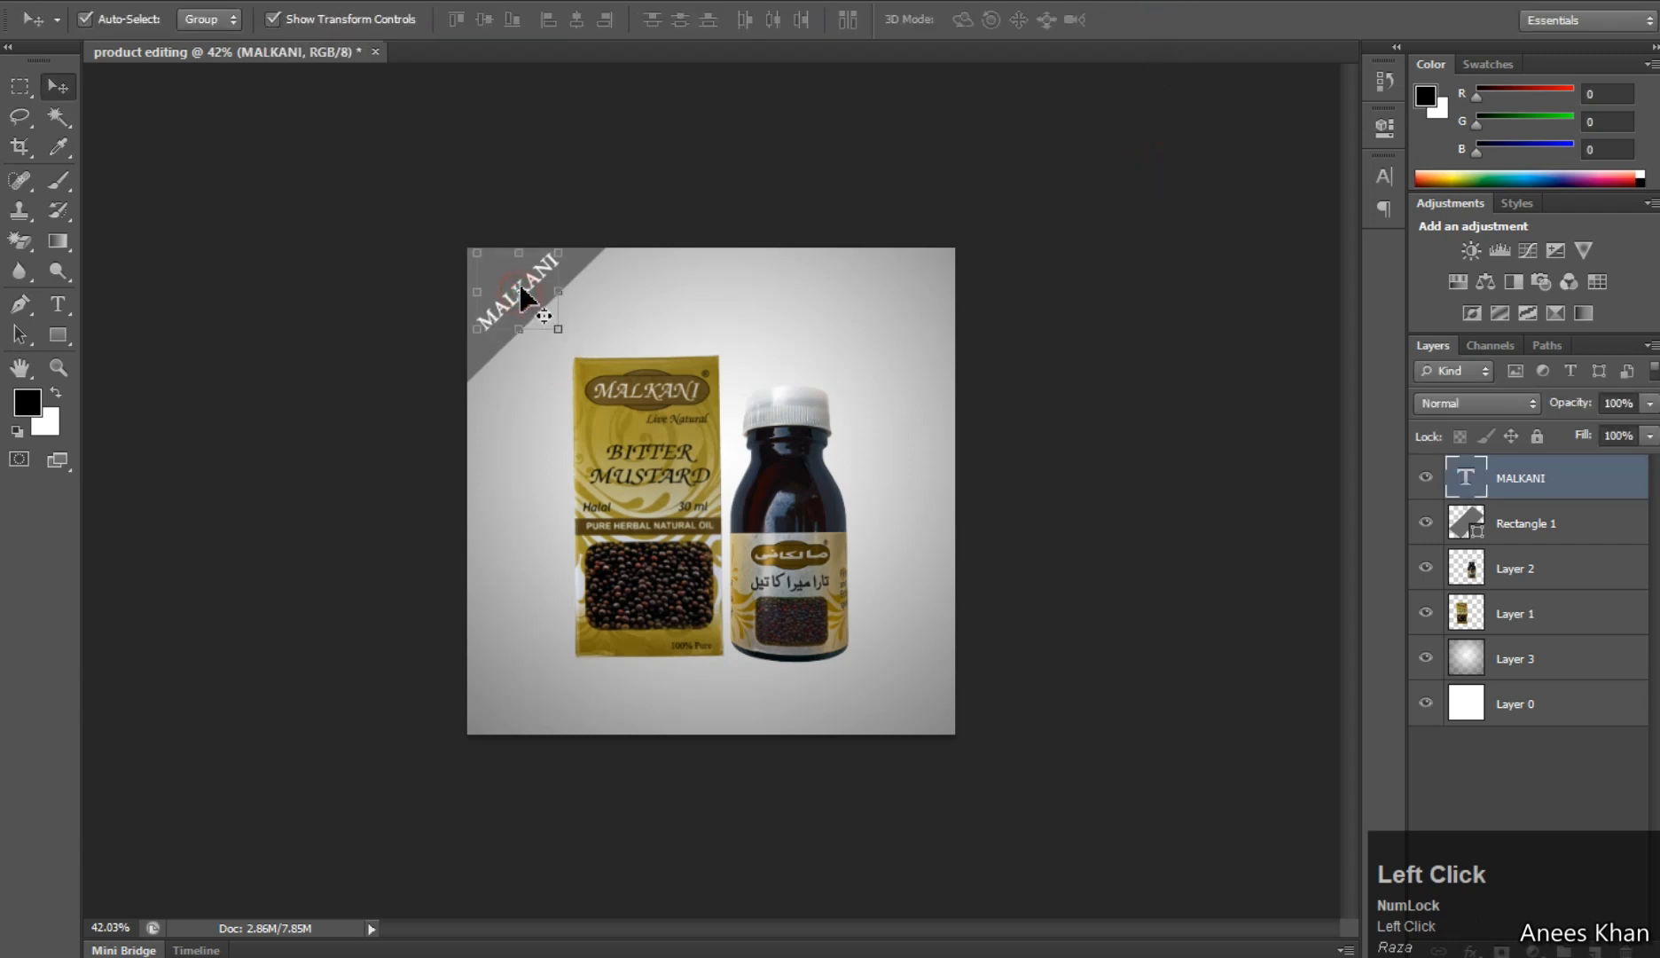
key(Left)
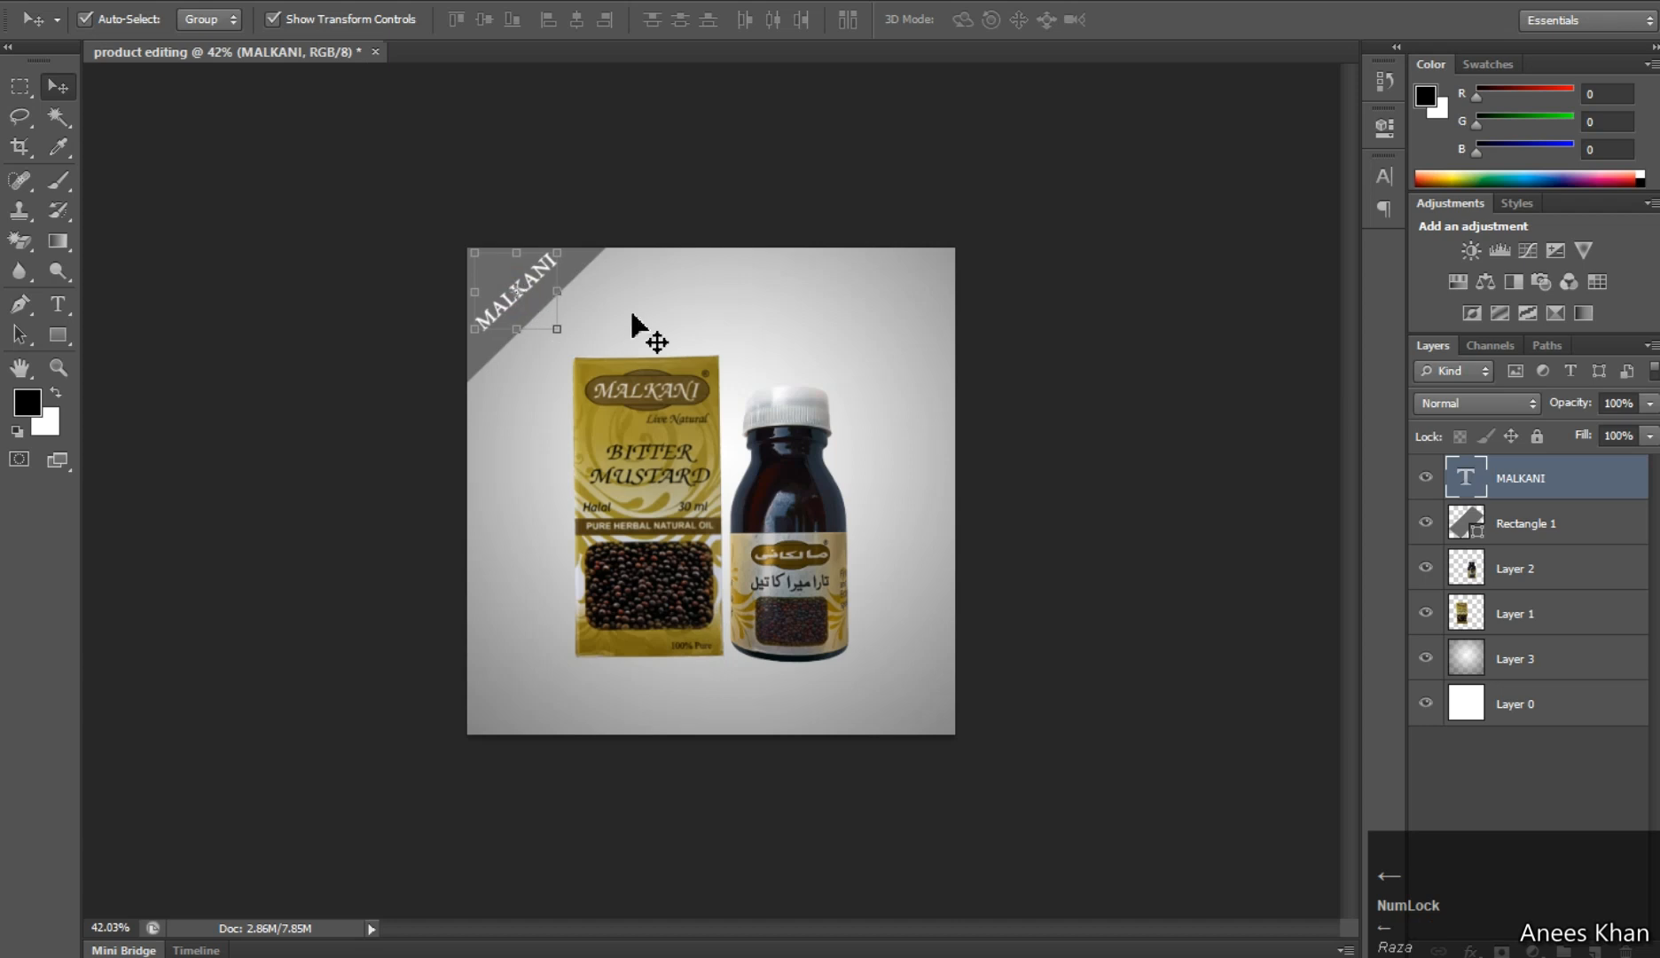
click(1468, 535)
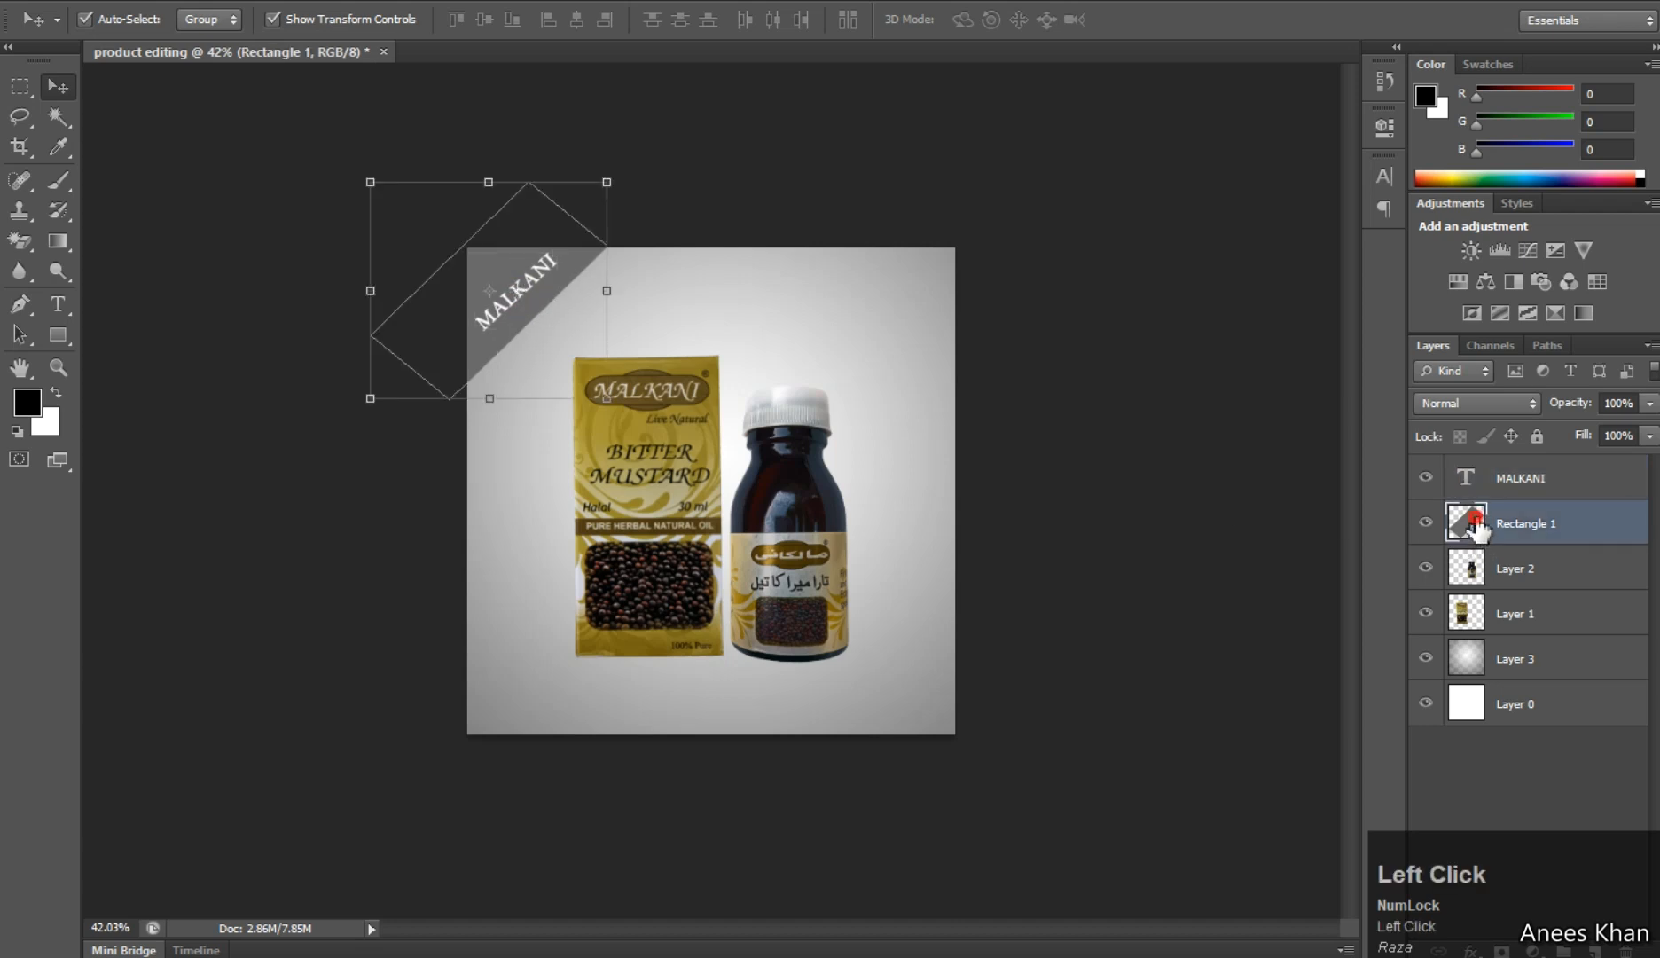
double_click(1475, 521)
click(1150, 684)
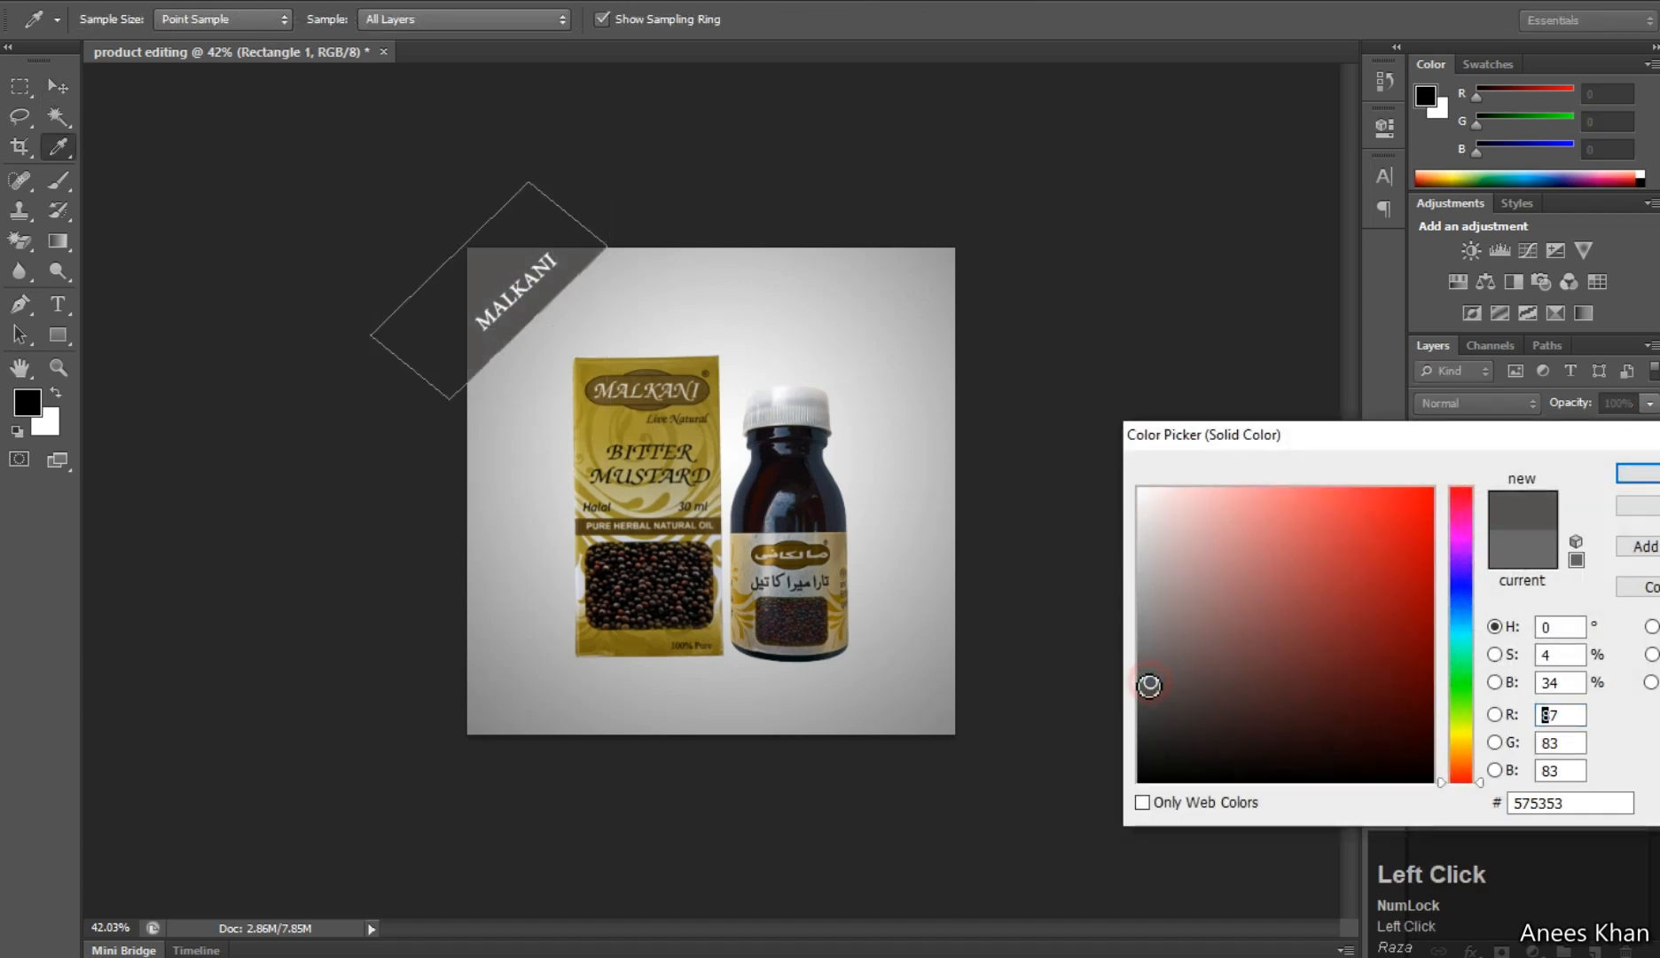
drag(1147, 687, 1138, 701)
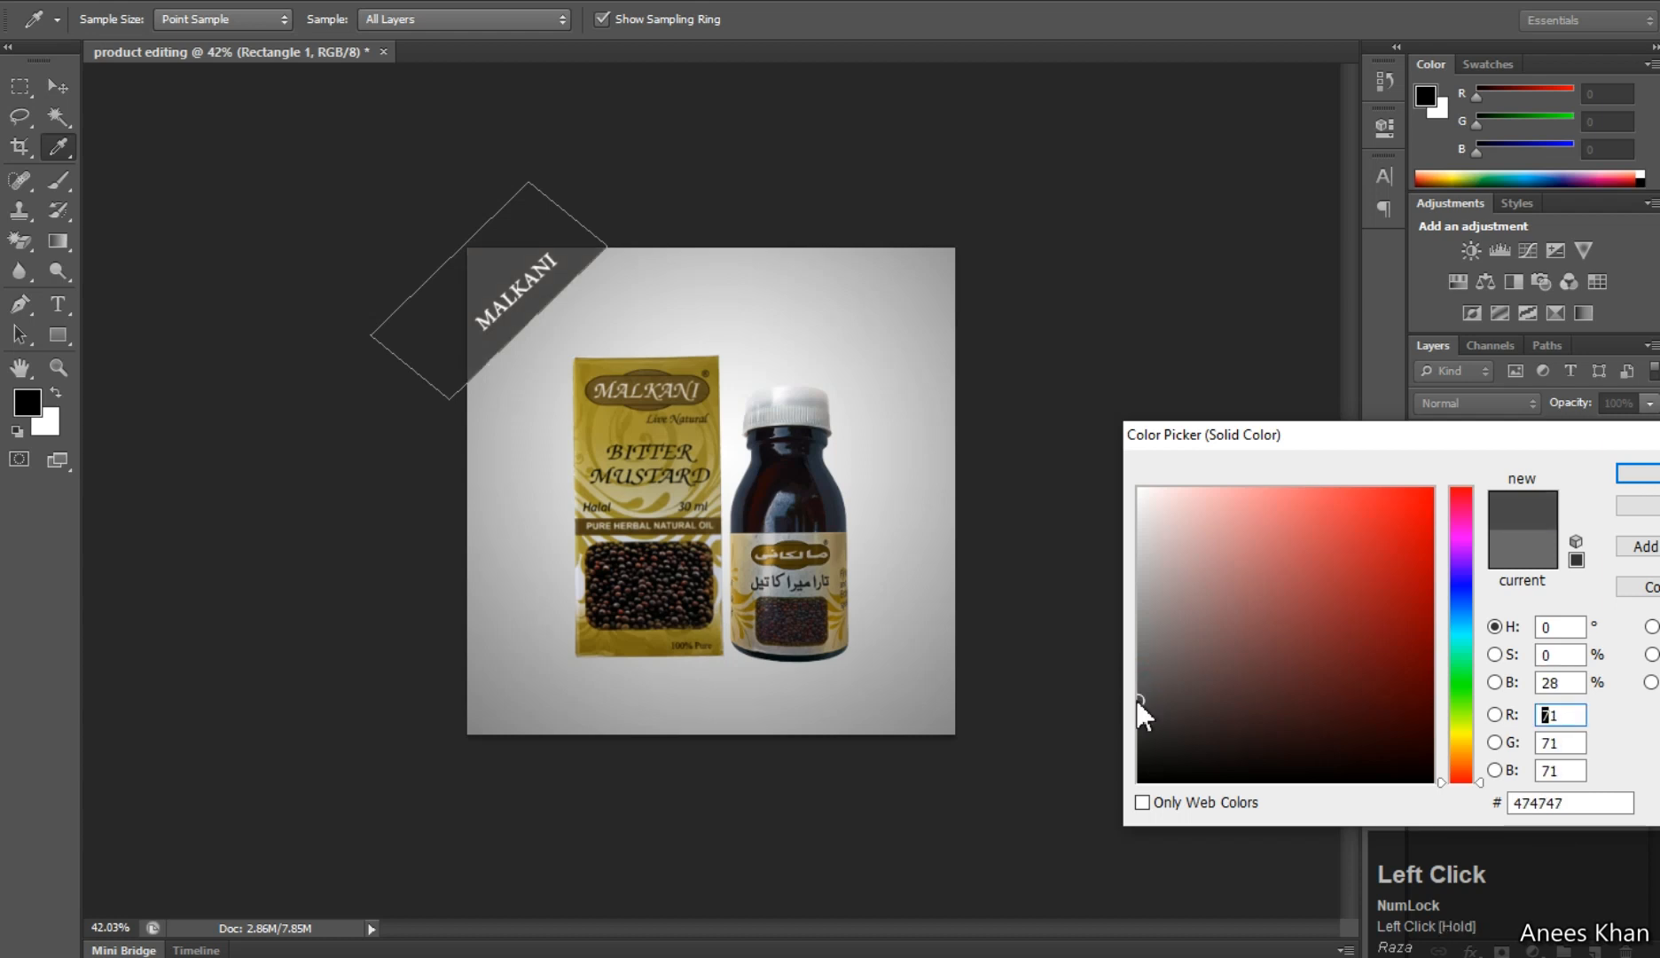
click(1638, 473)
click(1103, 340)
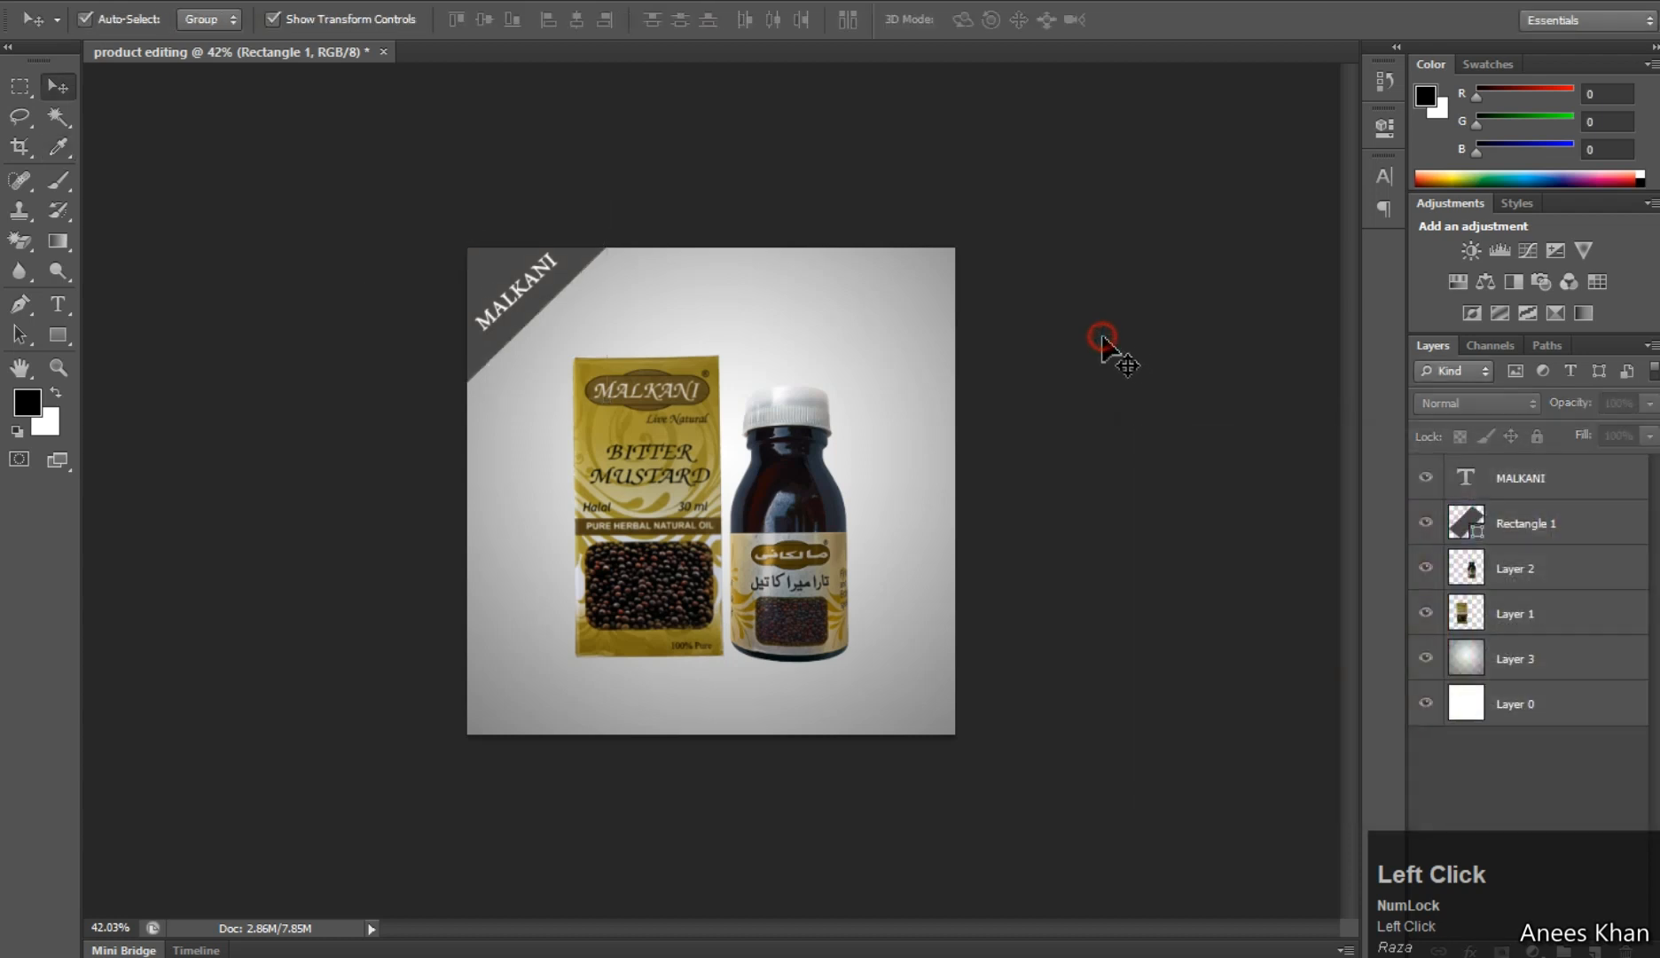
- Add a layer above the radial background (Layer 3) and draw an ellipse about 624 × 83 px behind the base of both products
key(space)
scroll(1067, 409, up, 3)
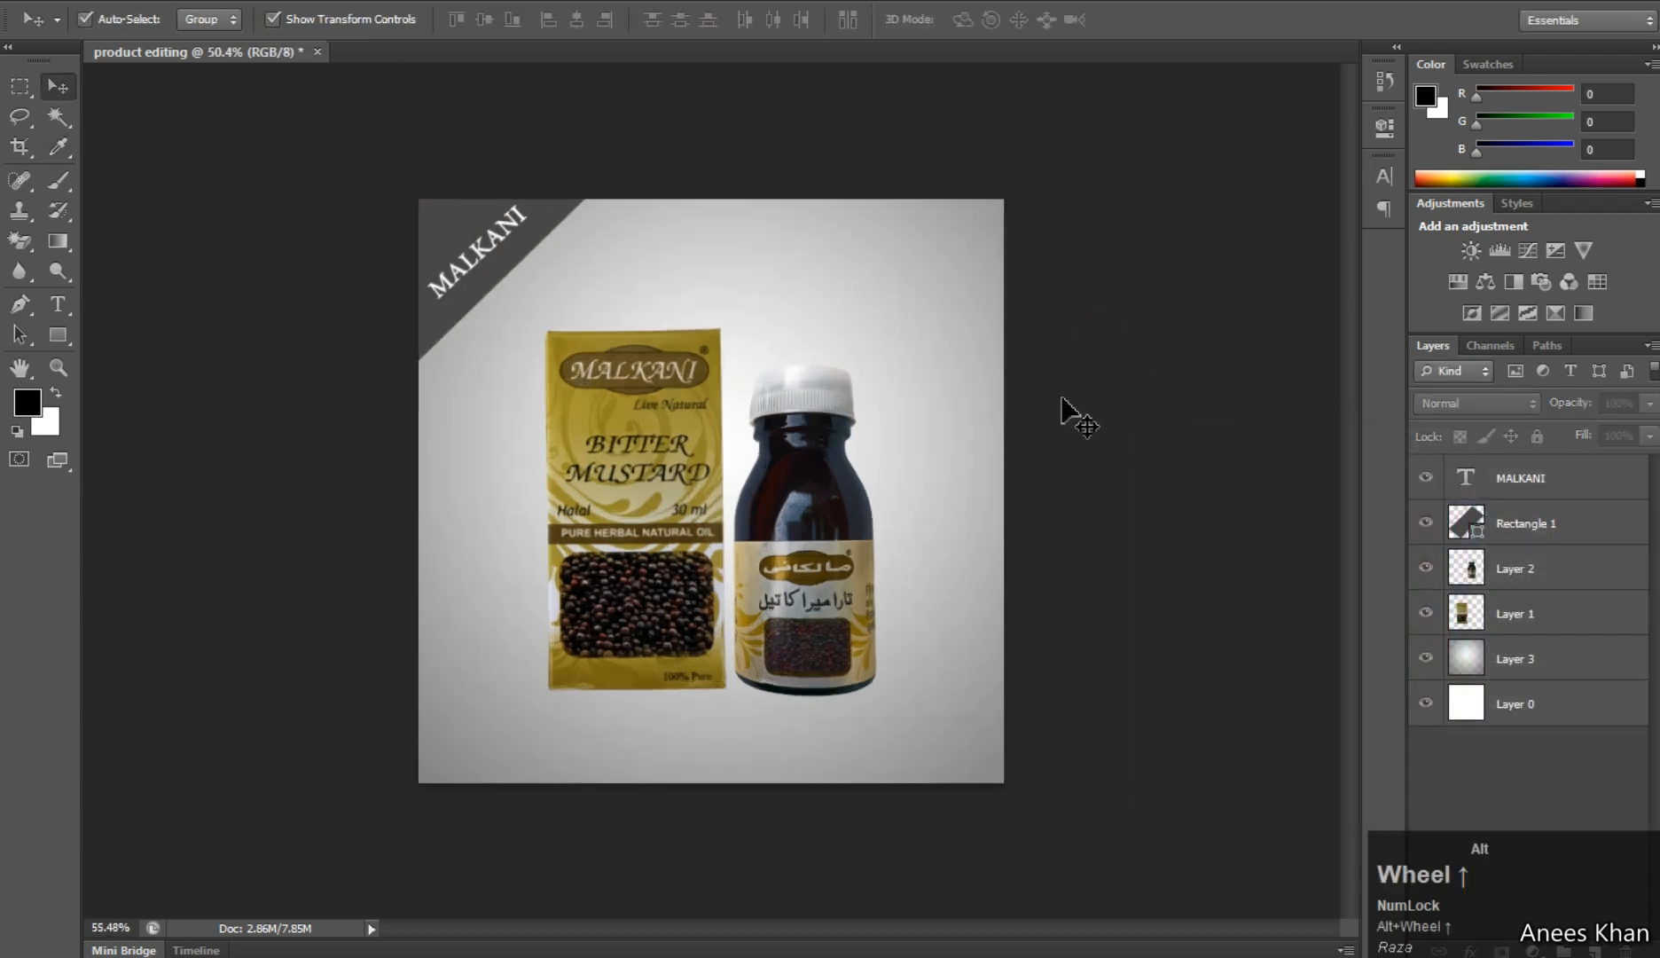
scroll(1065, 404, down, 3)
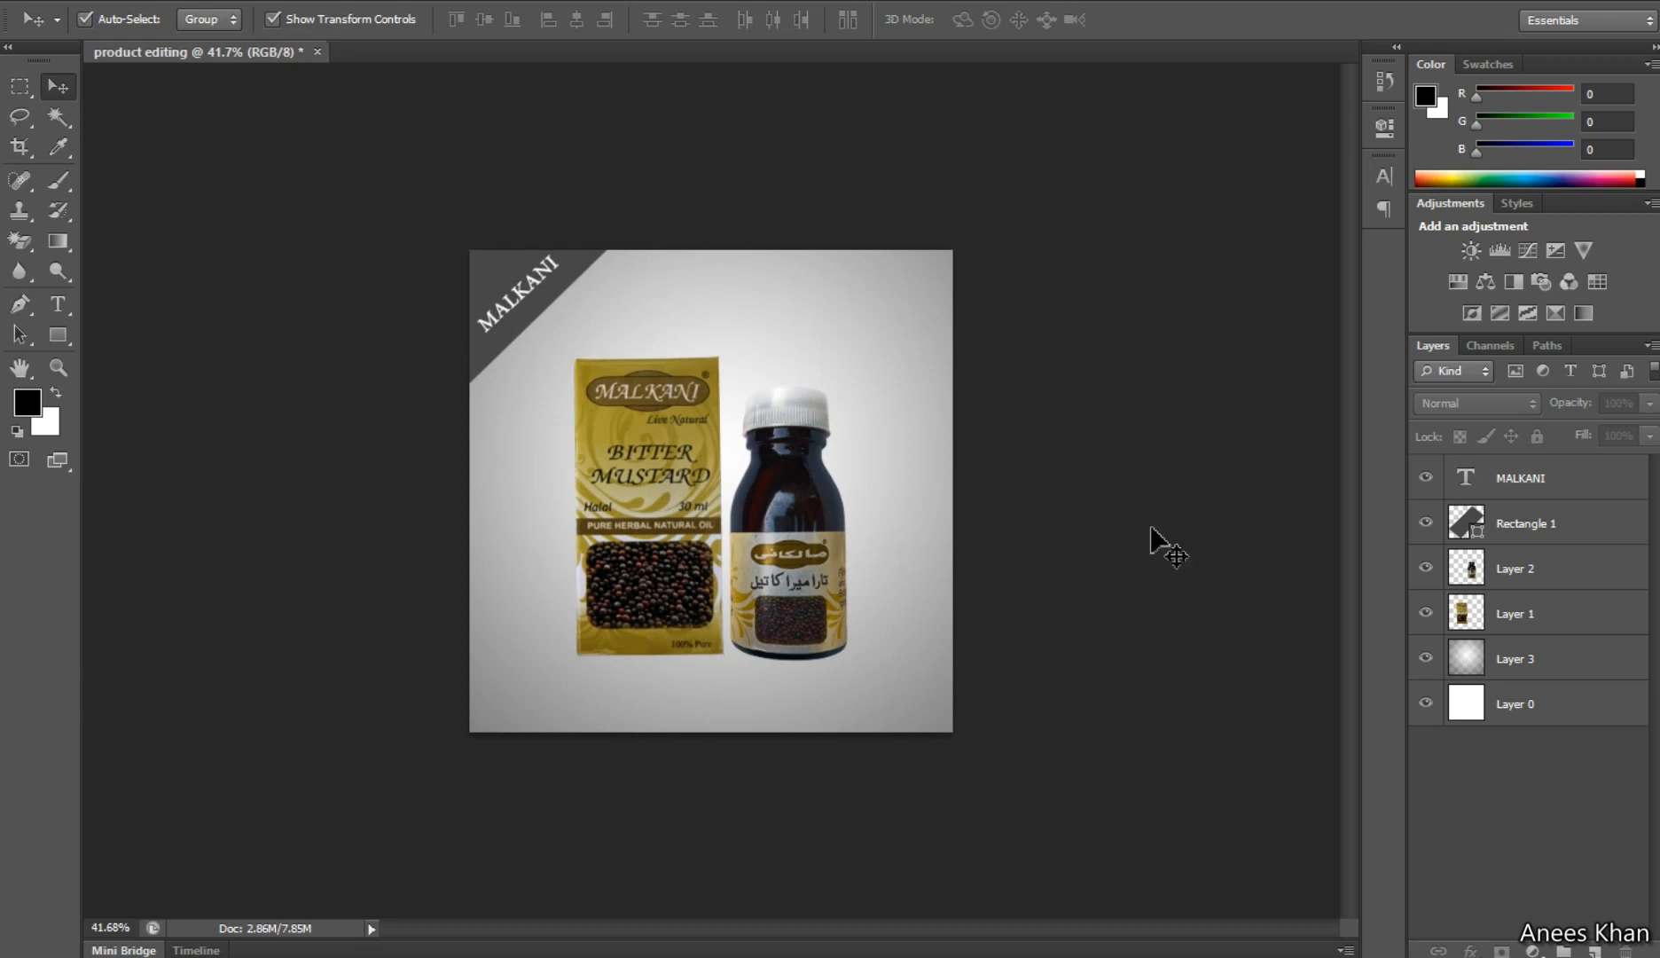
click(1534, 617)
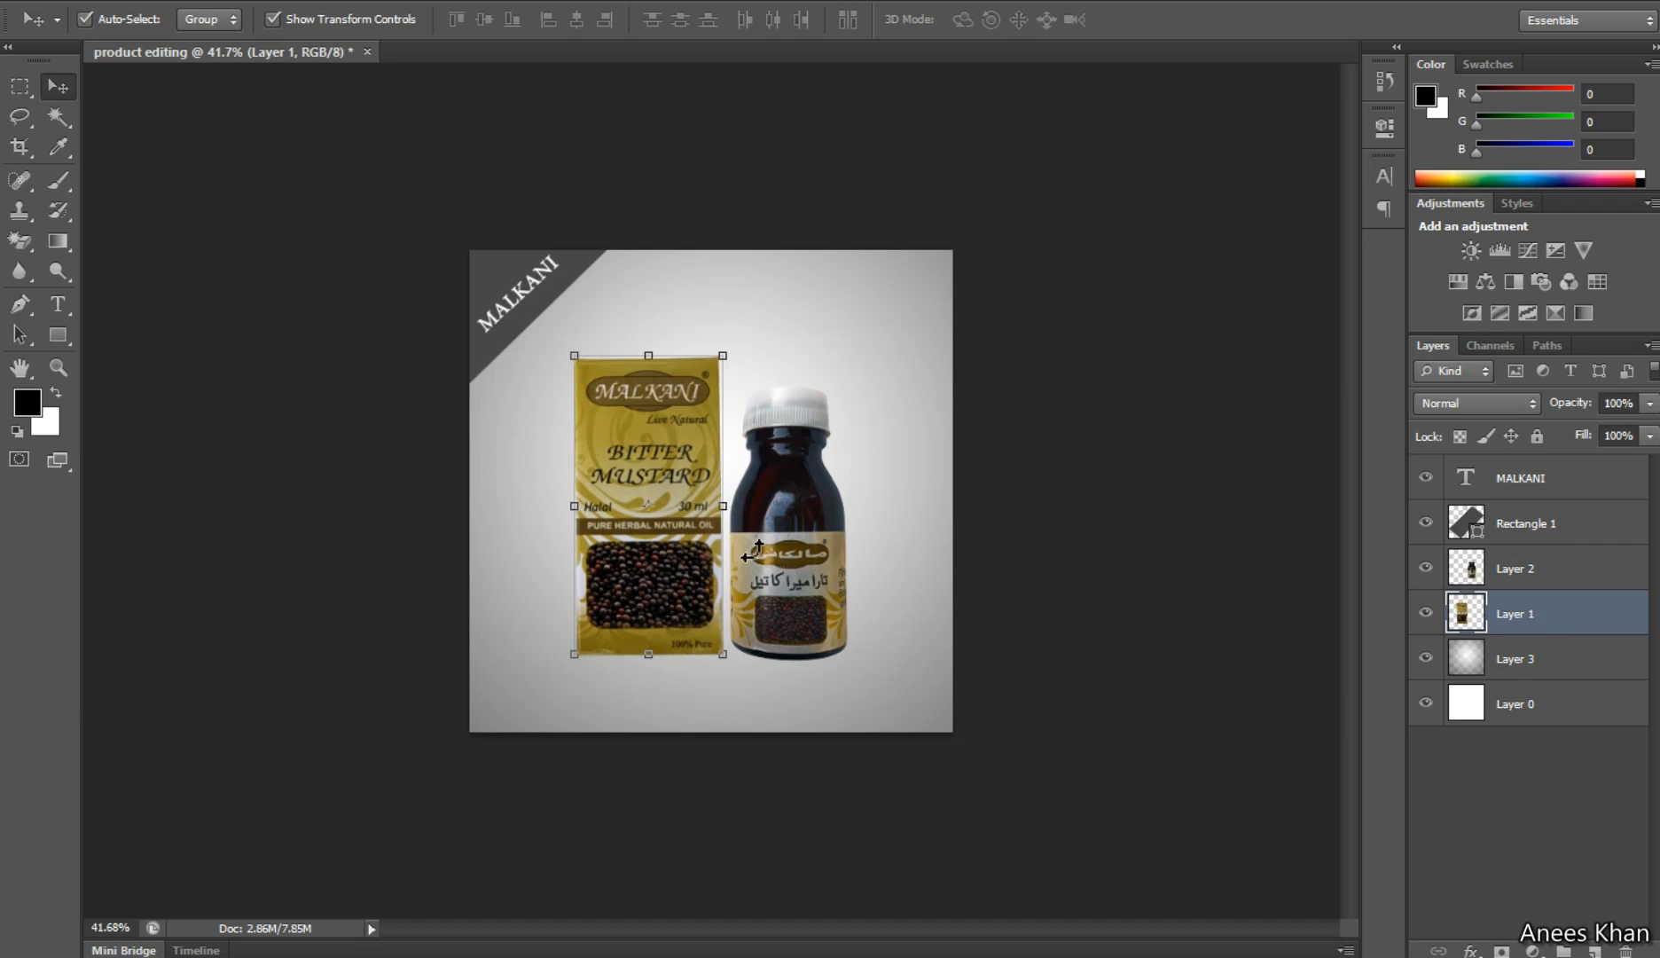
click(1508, 665)
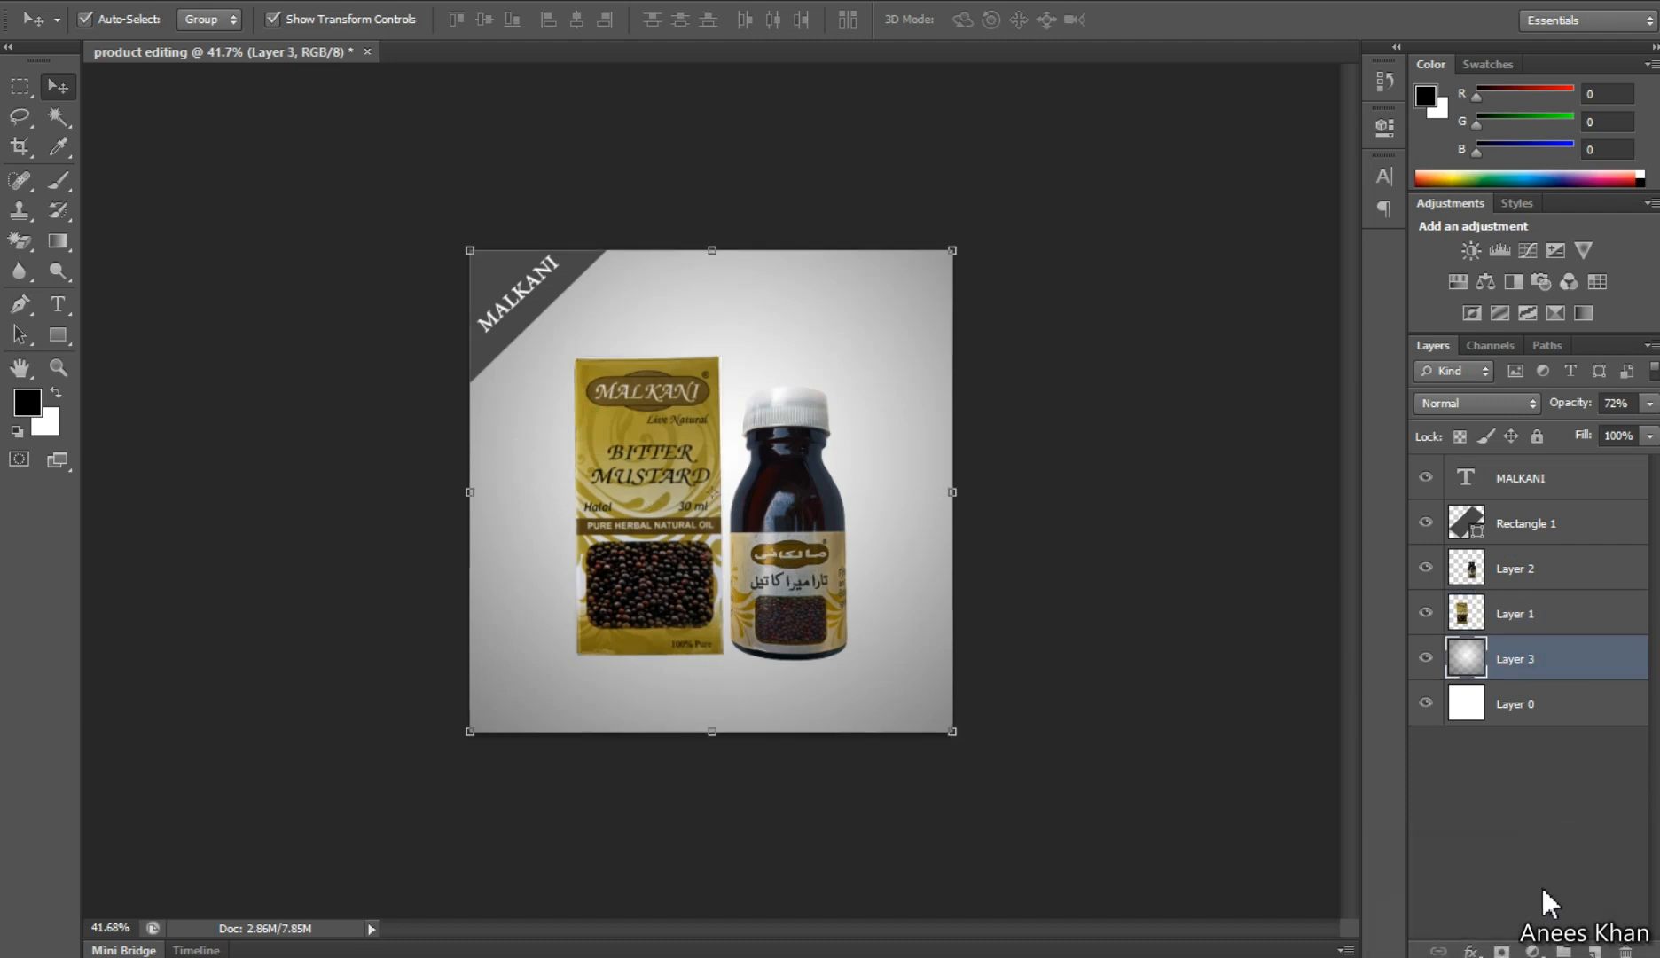
click(1594, 951)
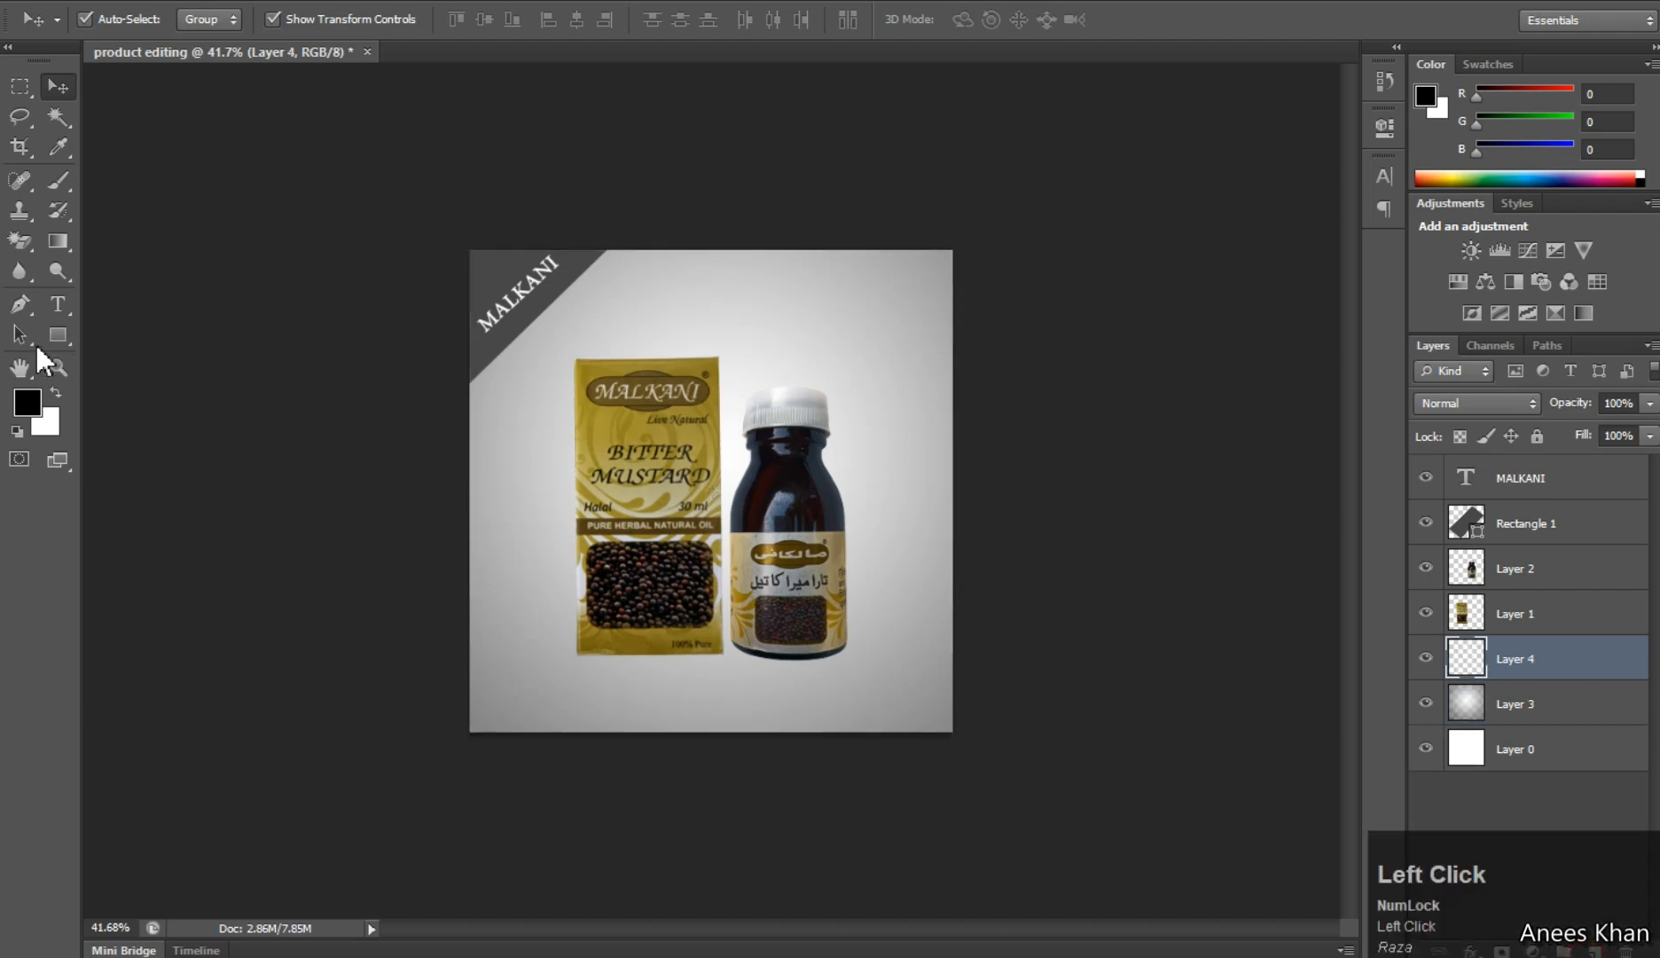
drag(57, 334, 149, 385)
drag(550, 614, 859, 656)
key(space)
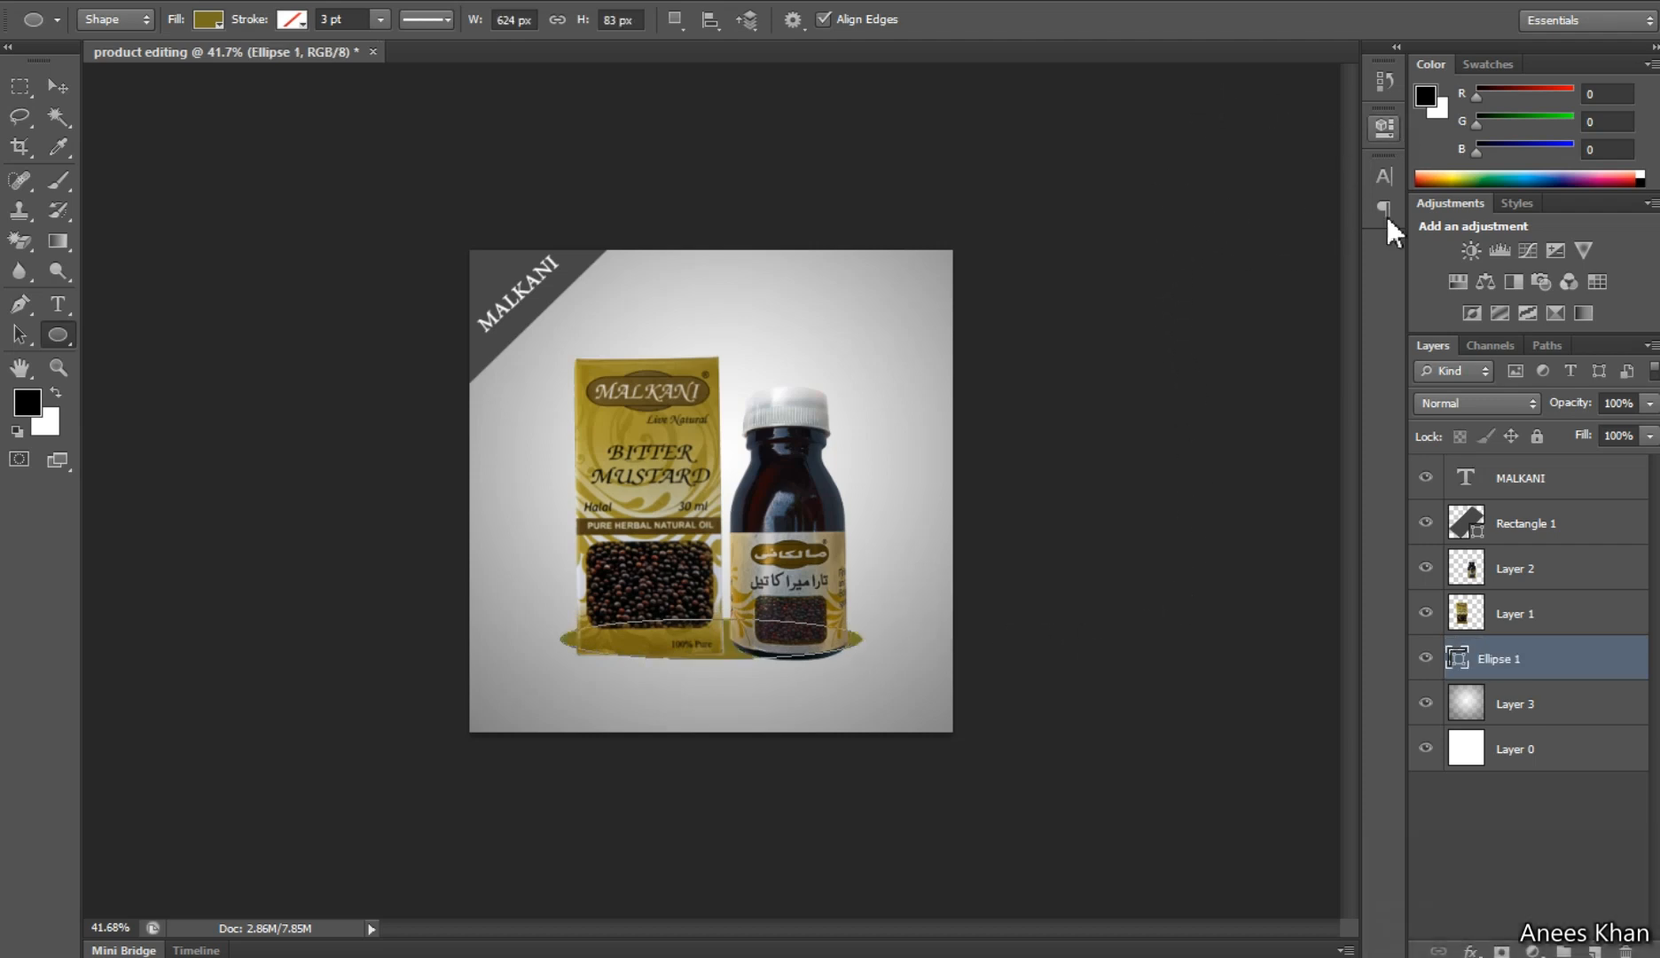
- Change the fill color of the ellipse under the products to black (000000)
click(1458, 659)
double_click(1458, 660)
drag(1330, 586, 1453, 808)
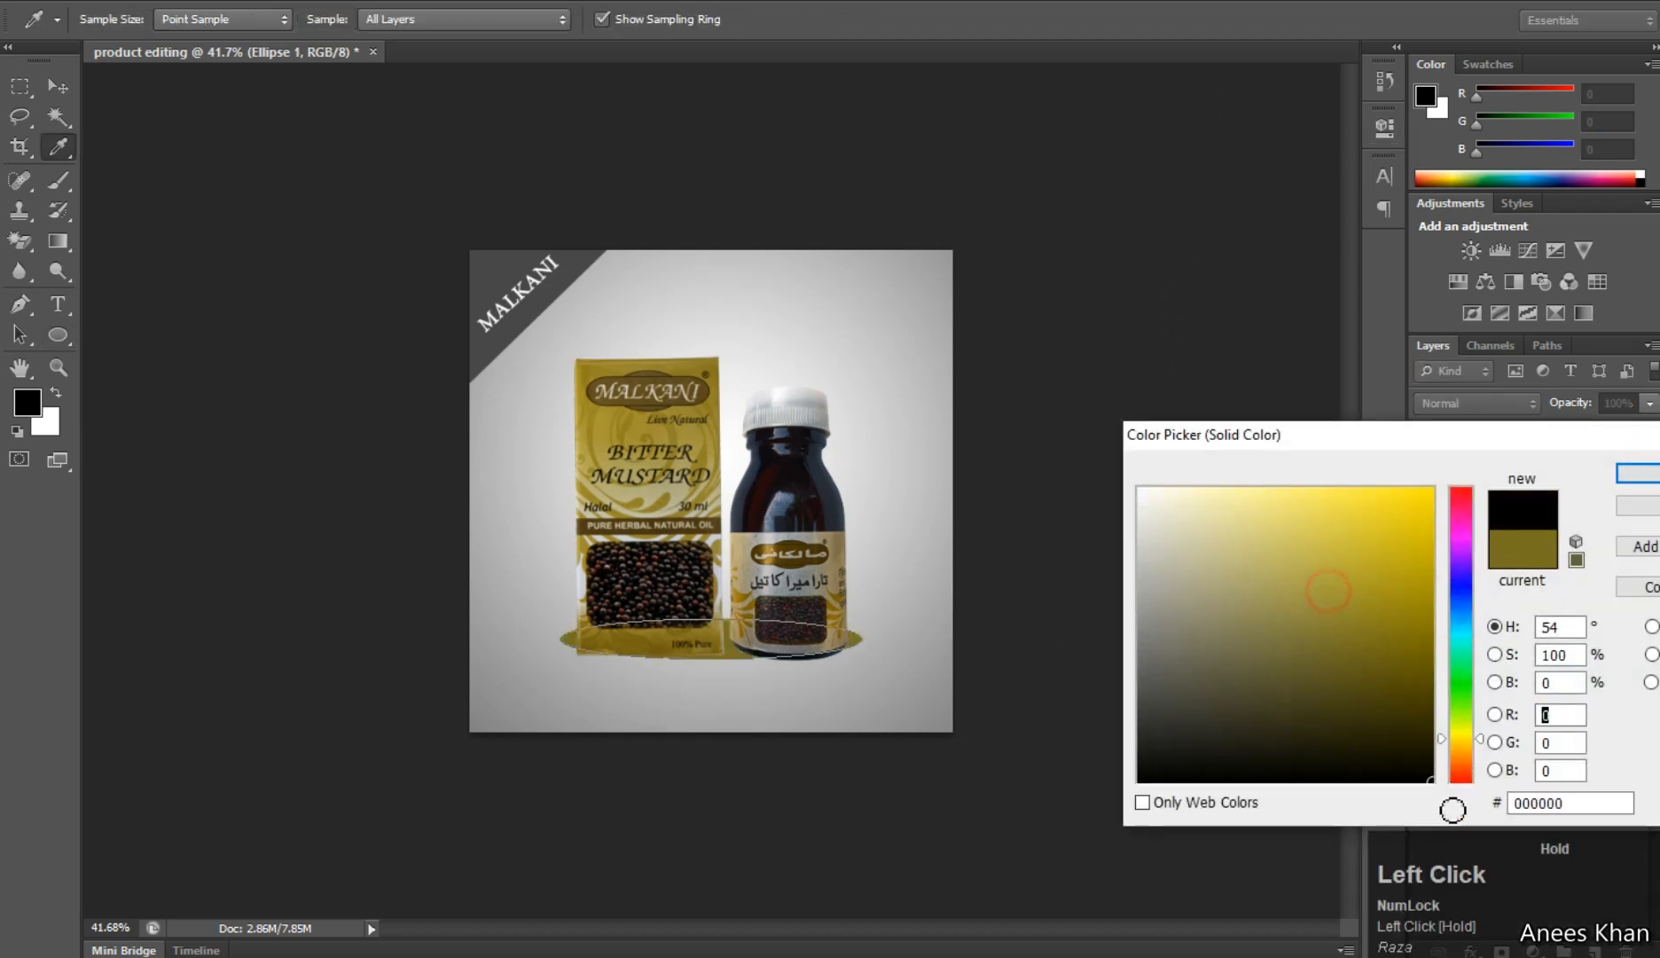
click(1639, 476)
- Feather the black ellipse by about 68.1 px to form a soft shadow under the products, leaving it deselected
click(1394, 127)
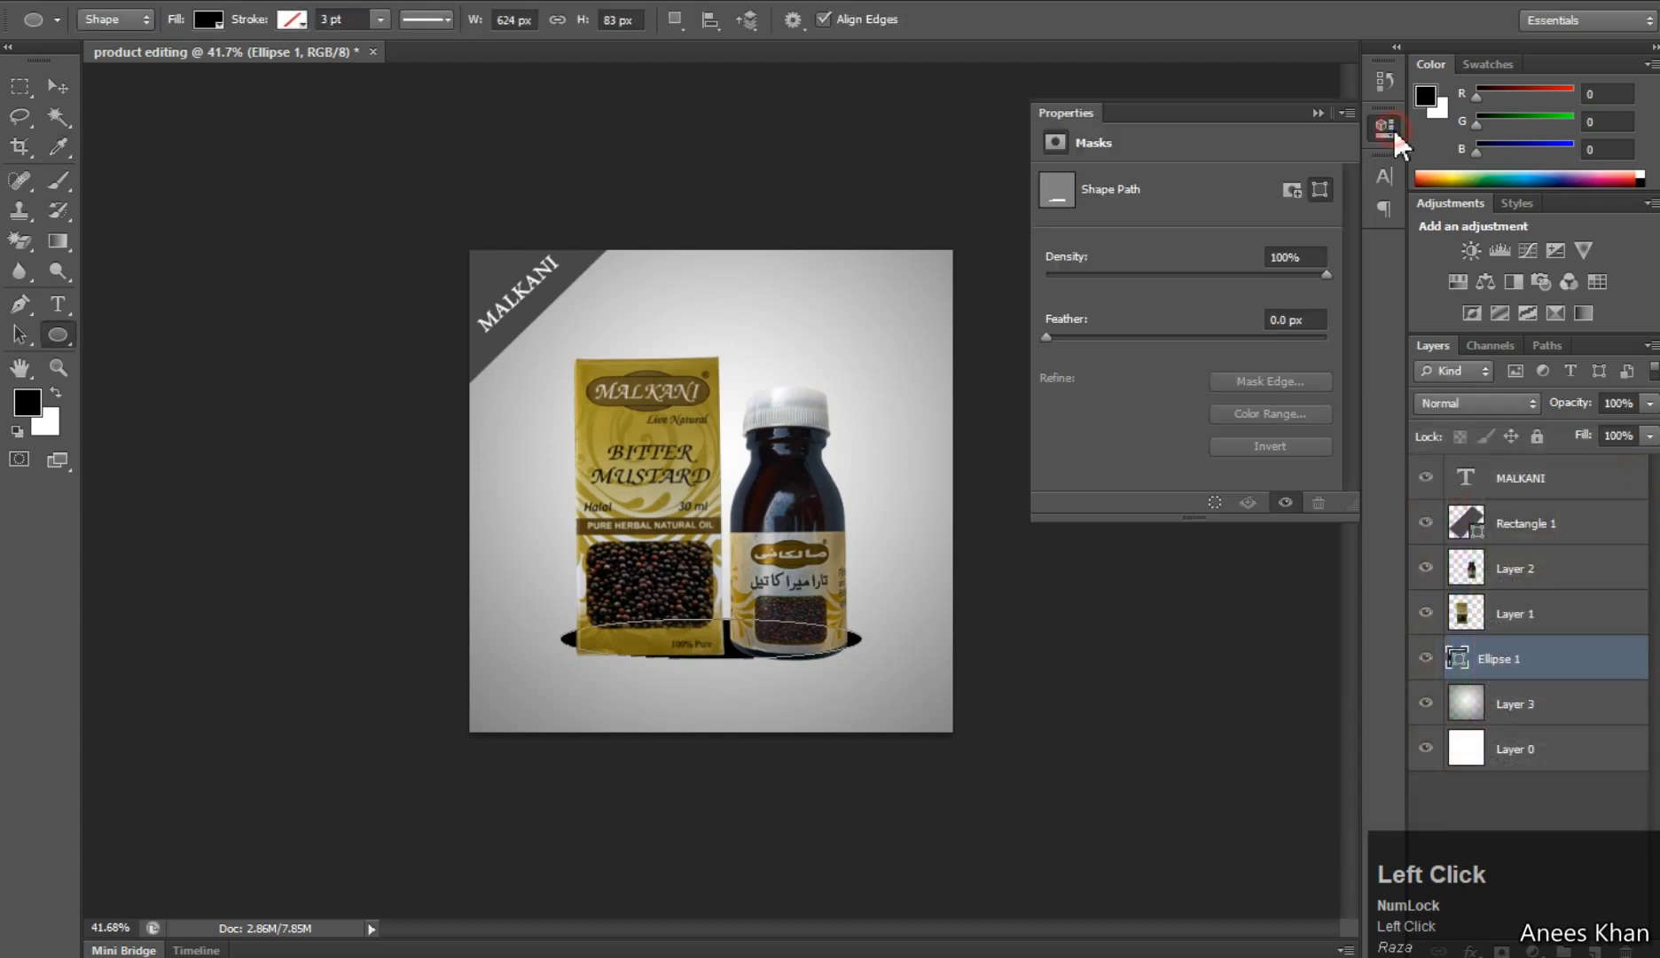
drag(1153, 337, 1197, 337)
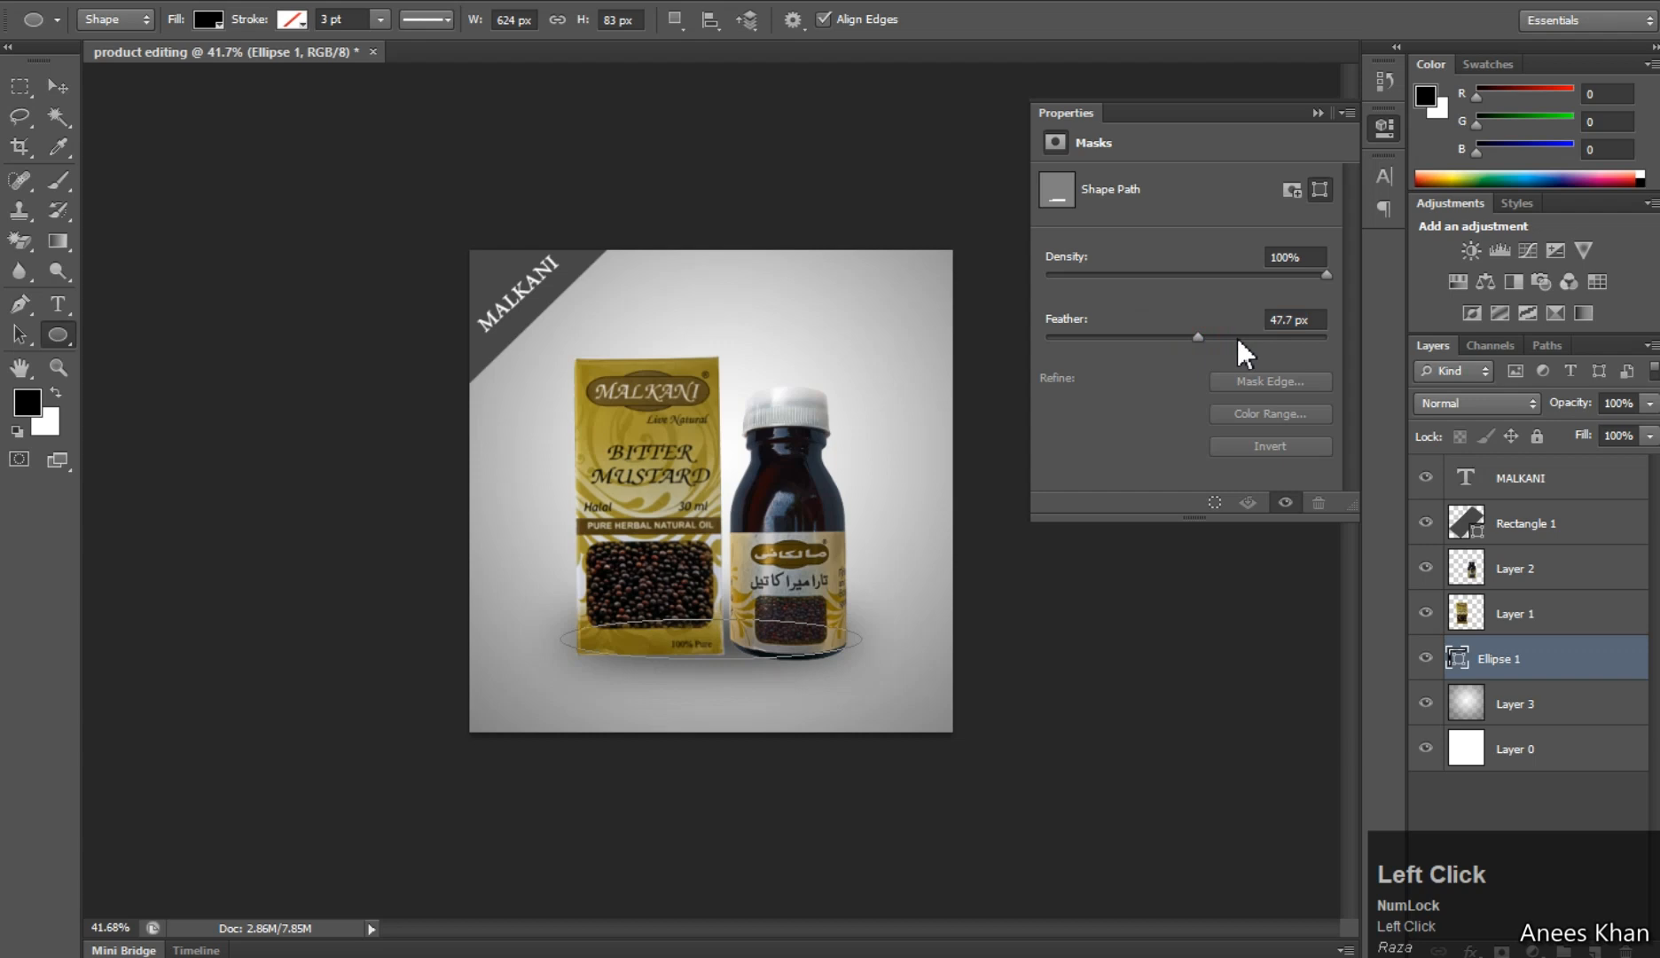
click(1236, 338)
click(1217, 337)
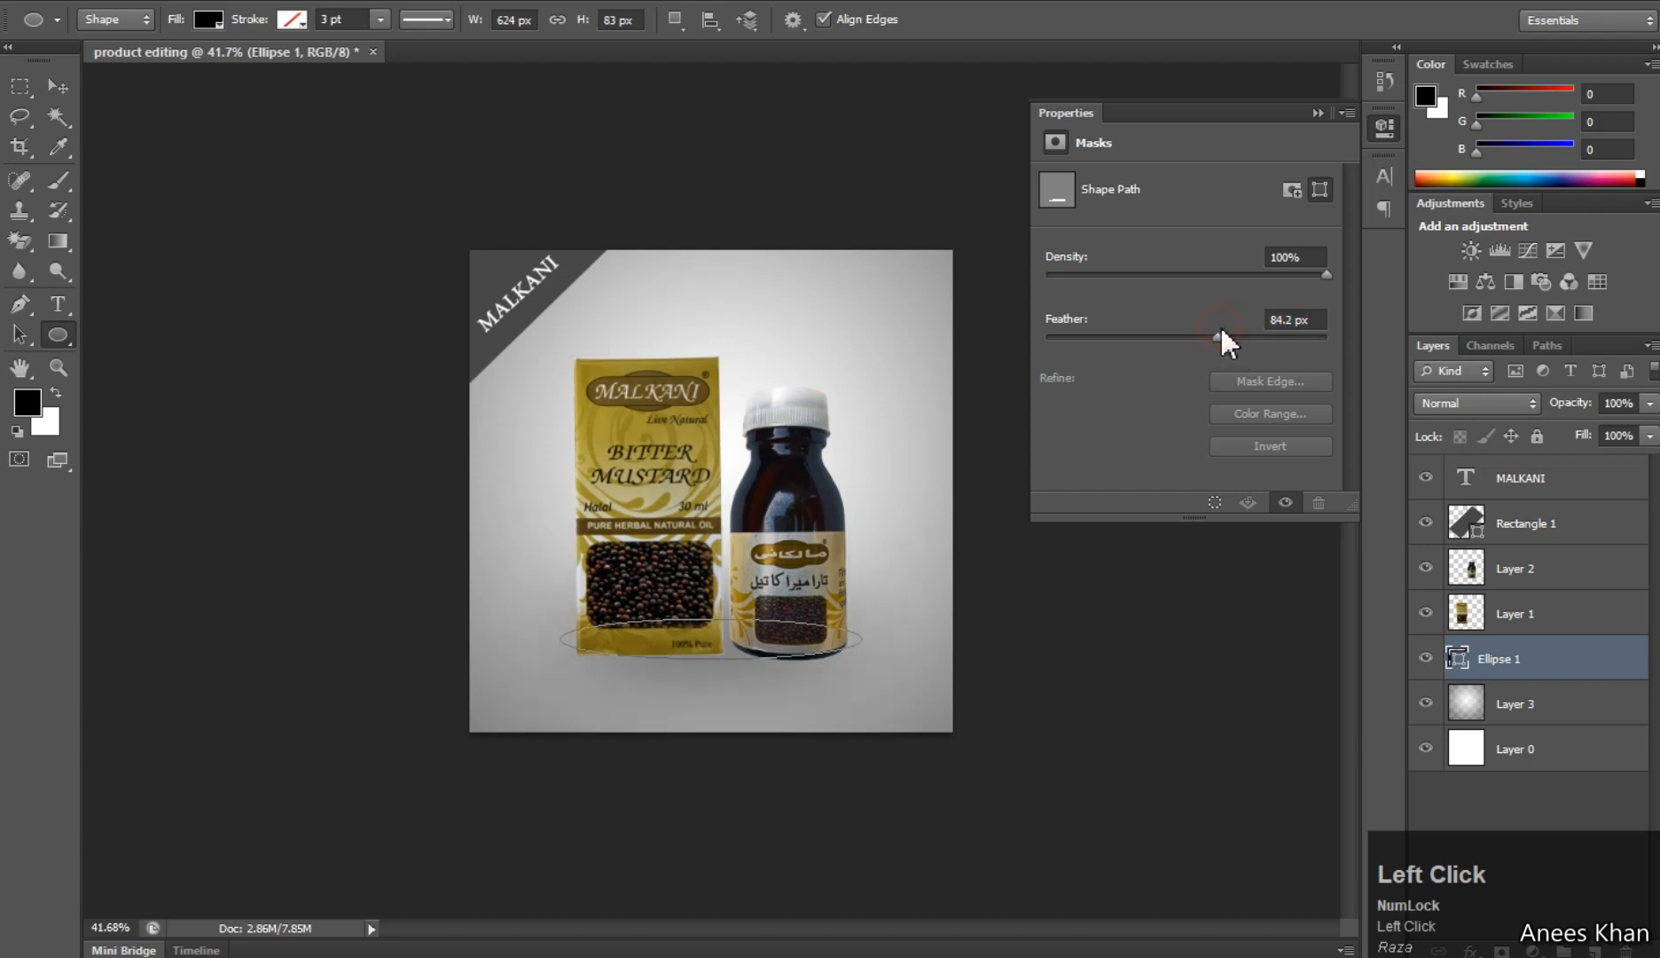
click(1209, 336)
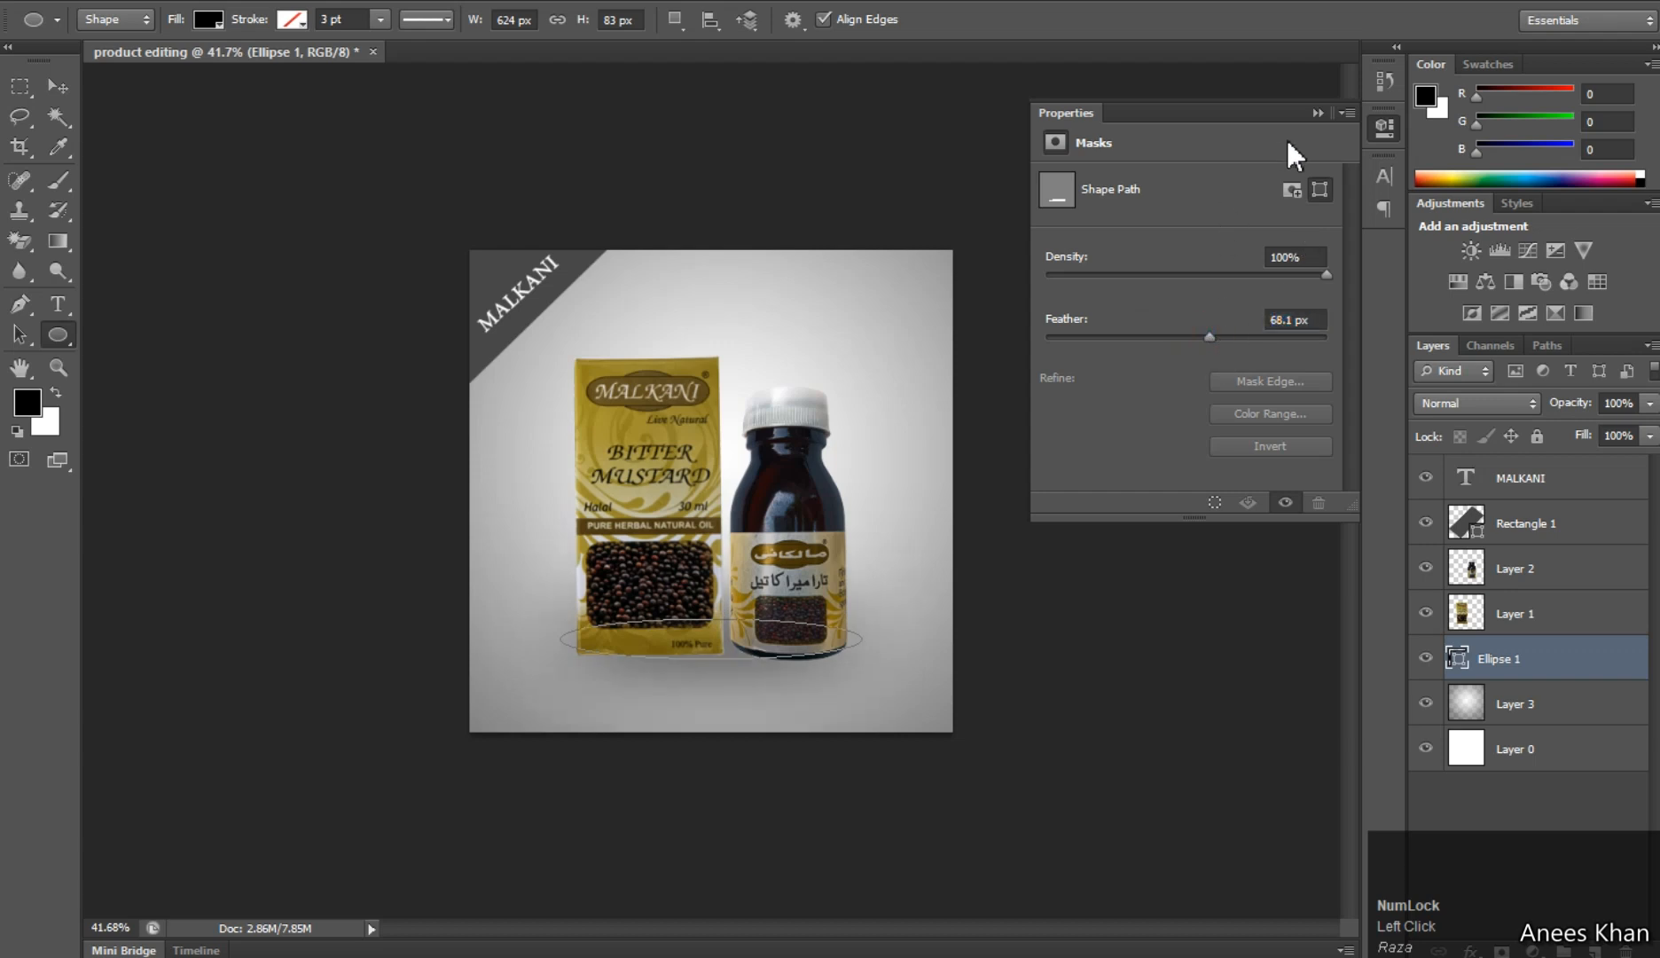
click(1316, 113)
click(58, 86)
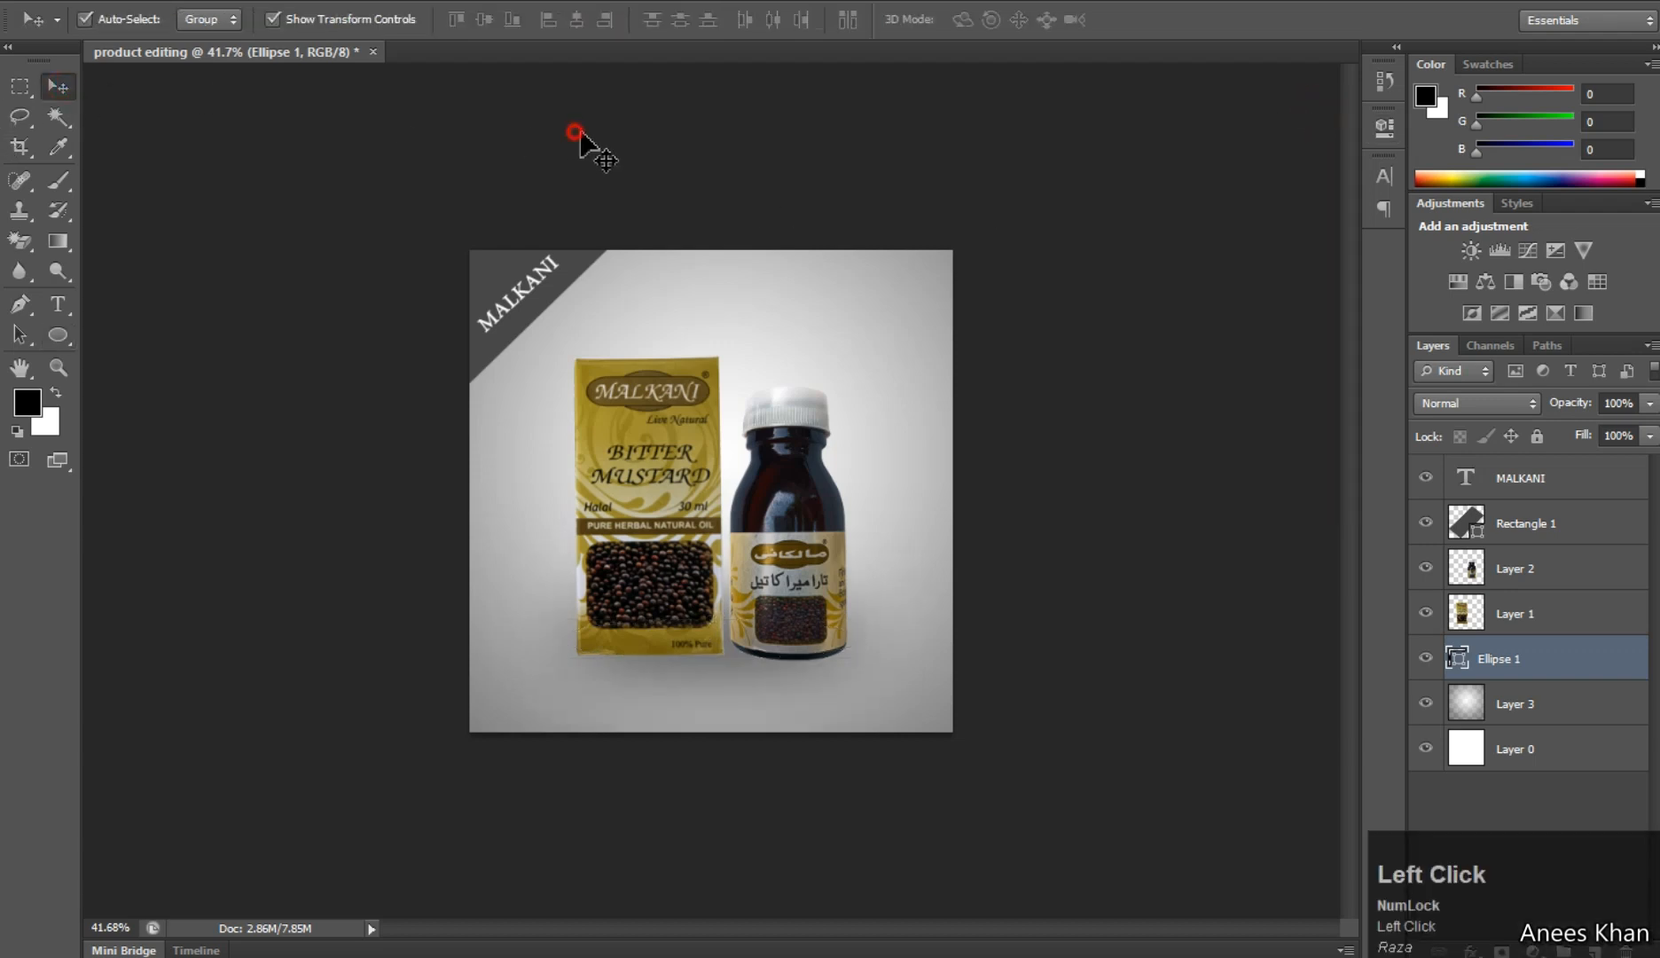
click(574, 137)
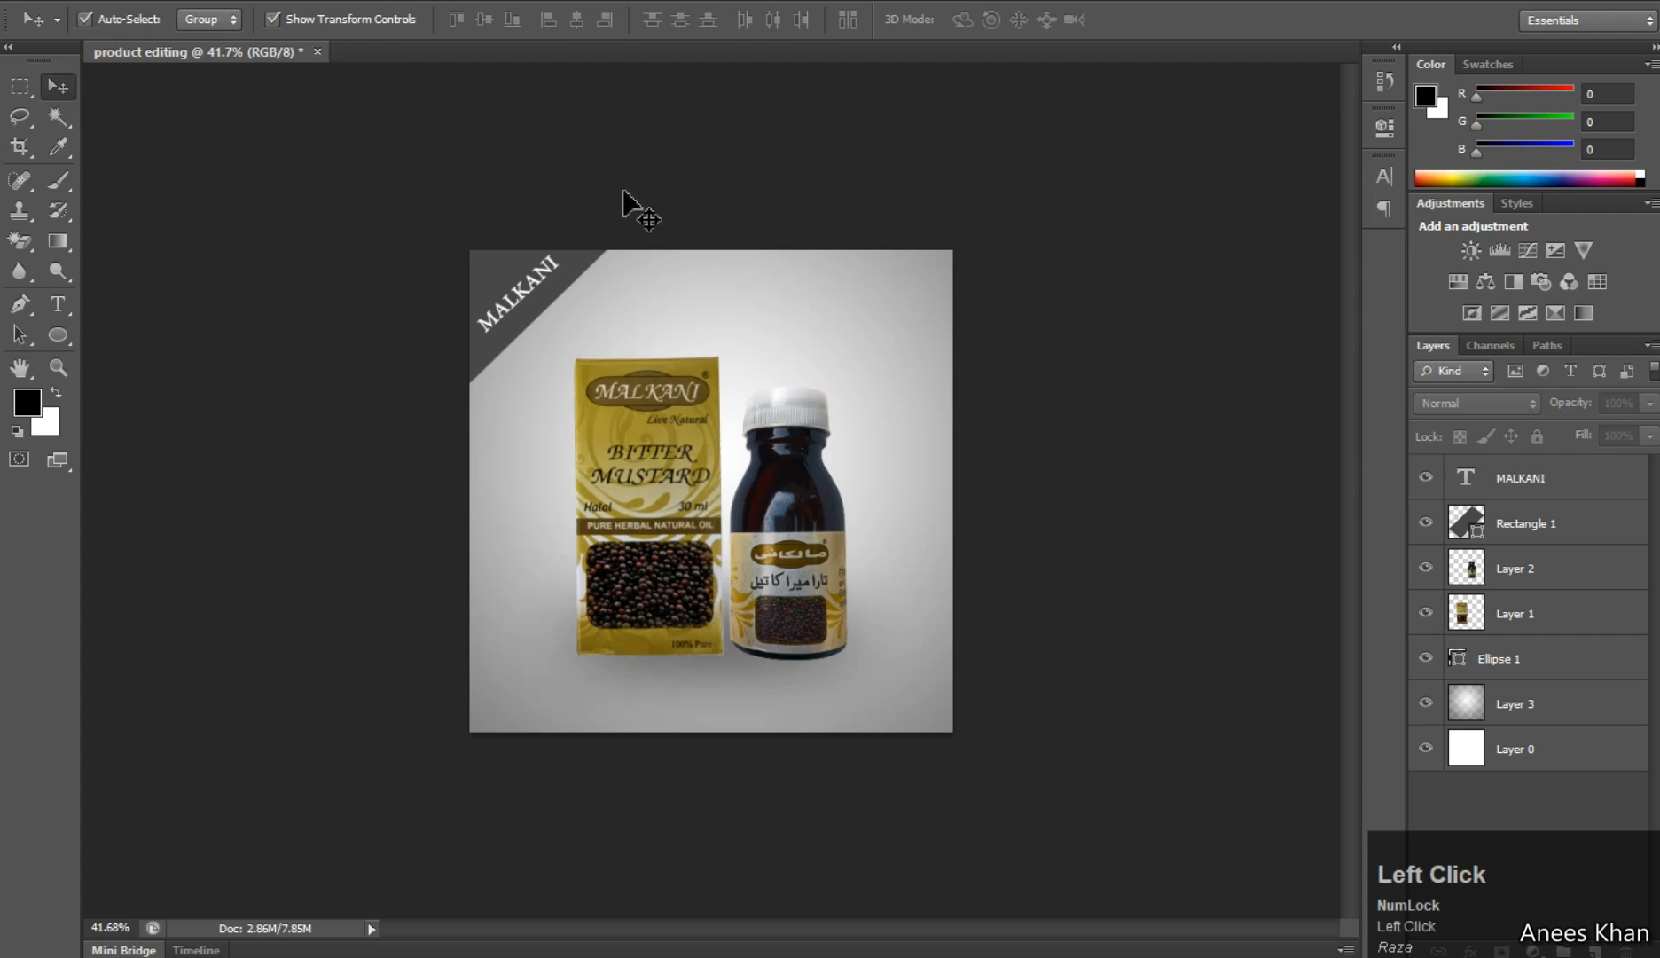
- Save the document as product editing in Photoshop PSD format in the Adobe_Photoshop_CS6 folder
click(59, 1)
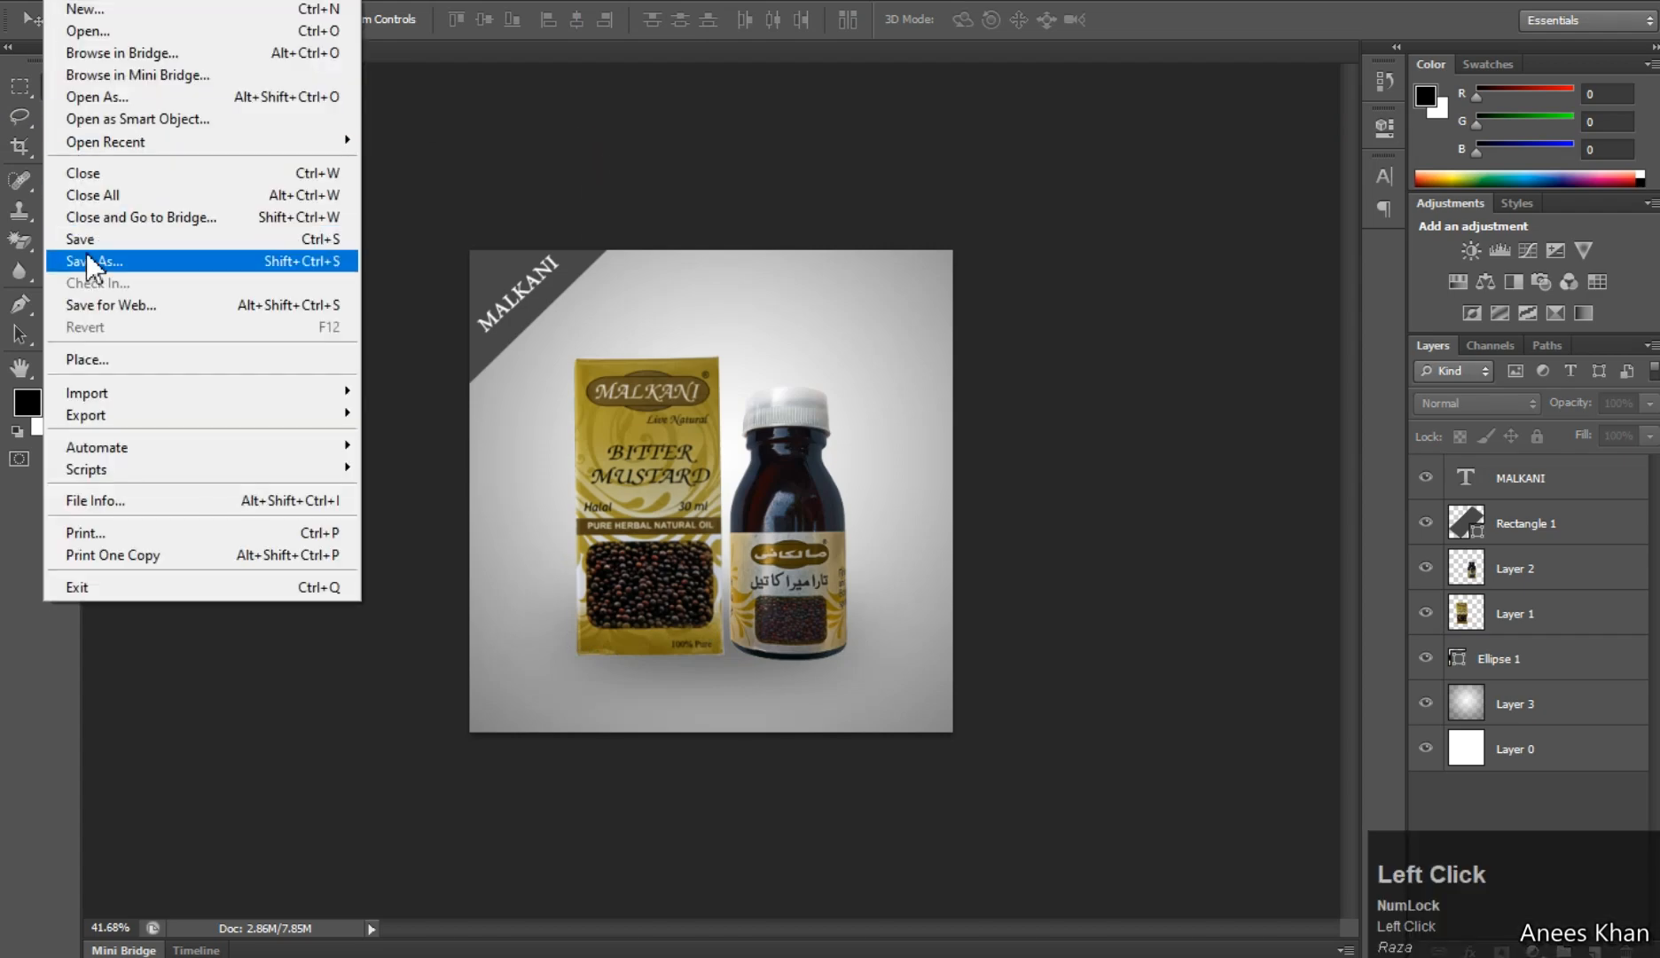
click(87, 259)
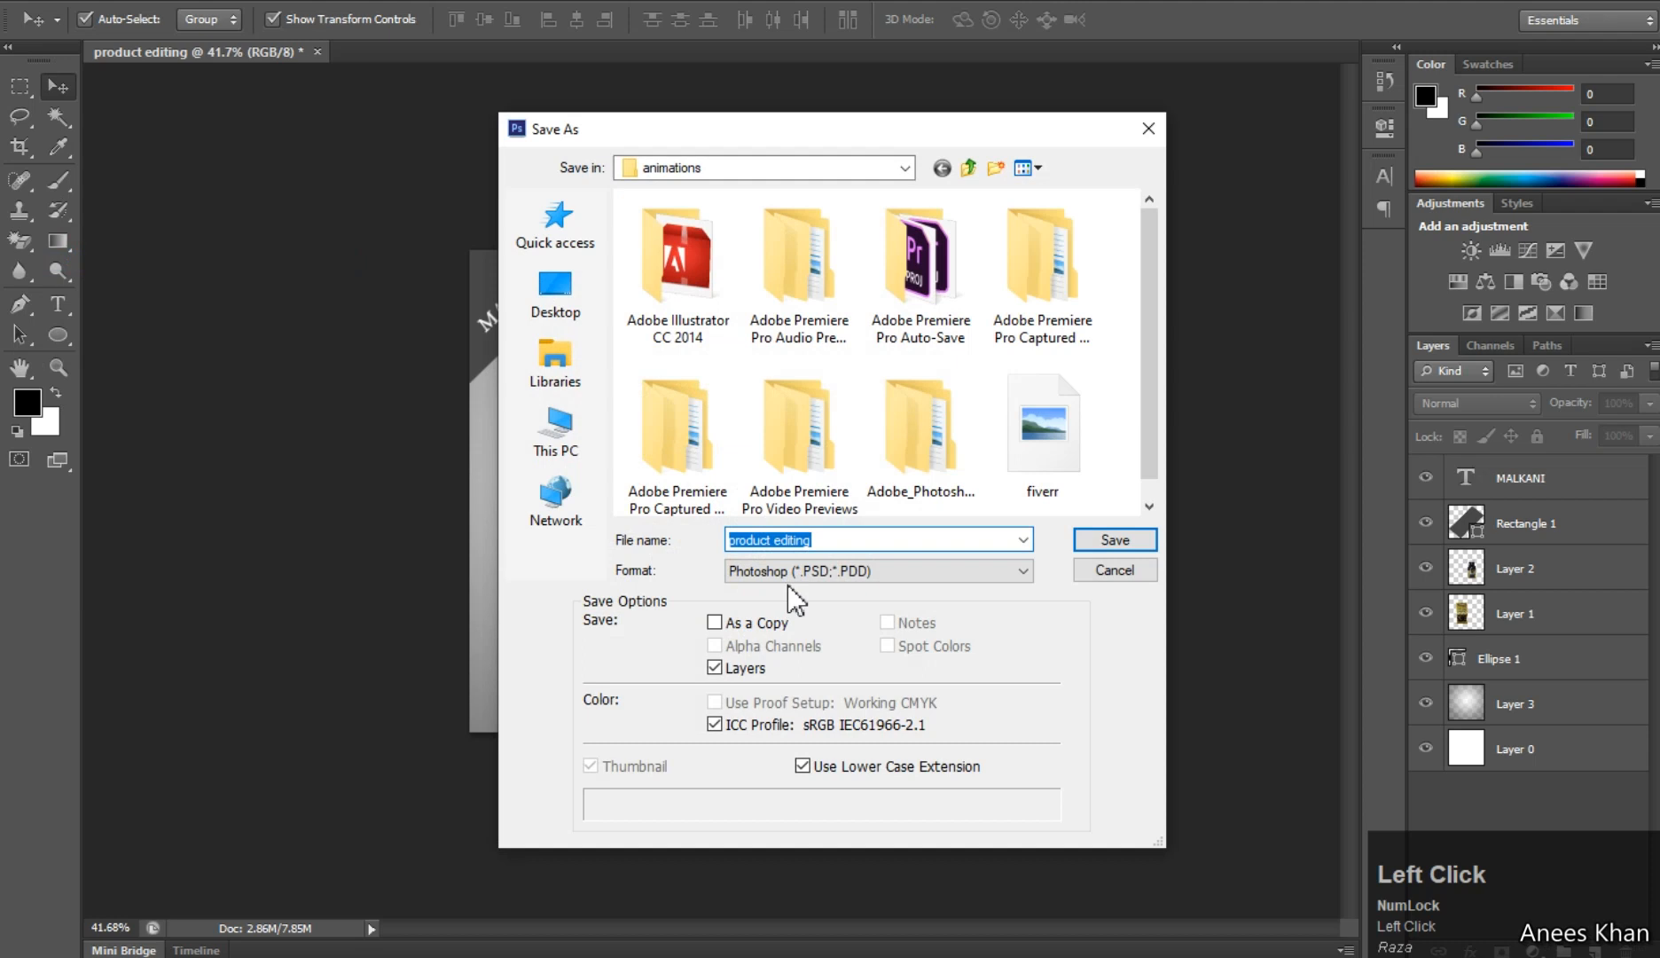
click(679, 262)
click(799, 266)
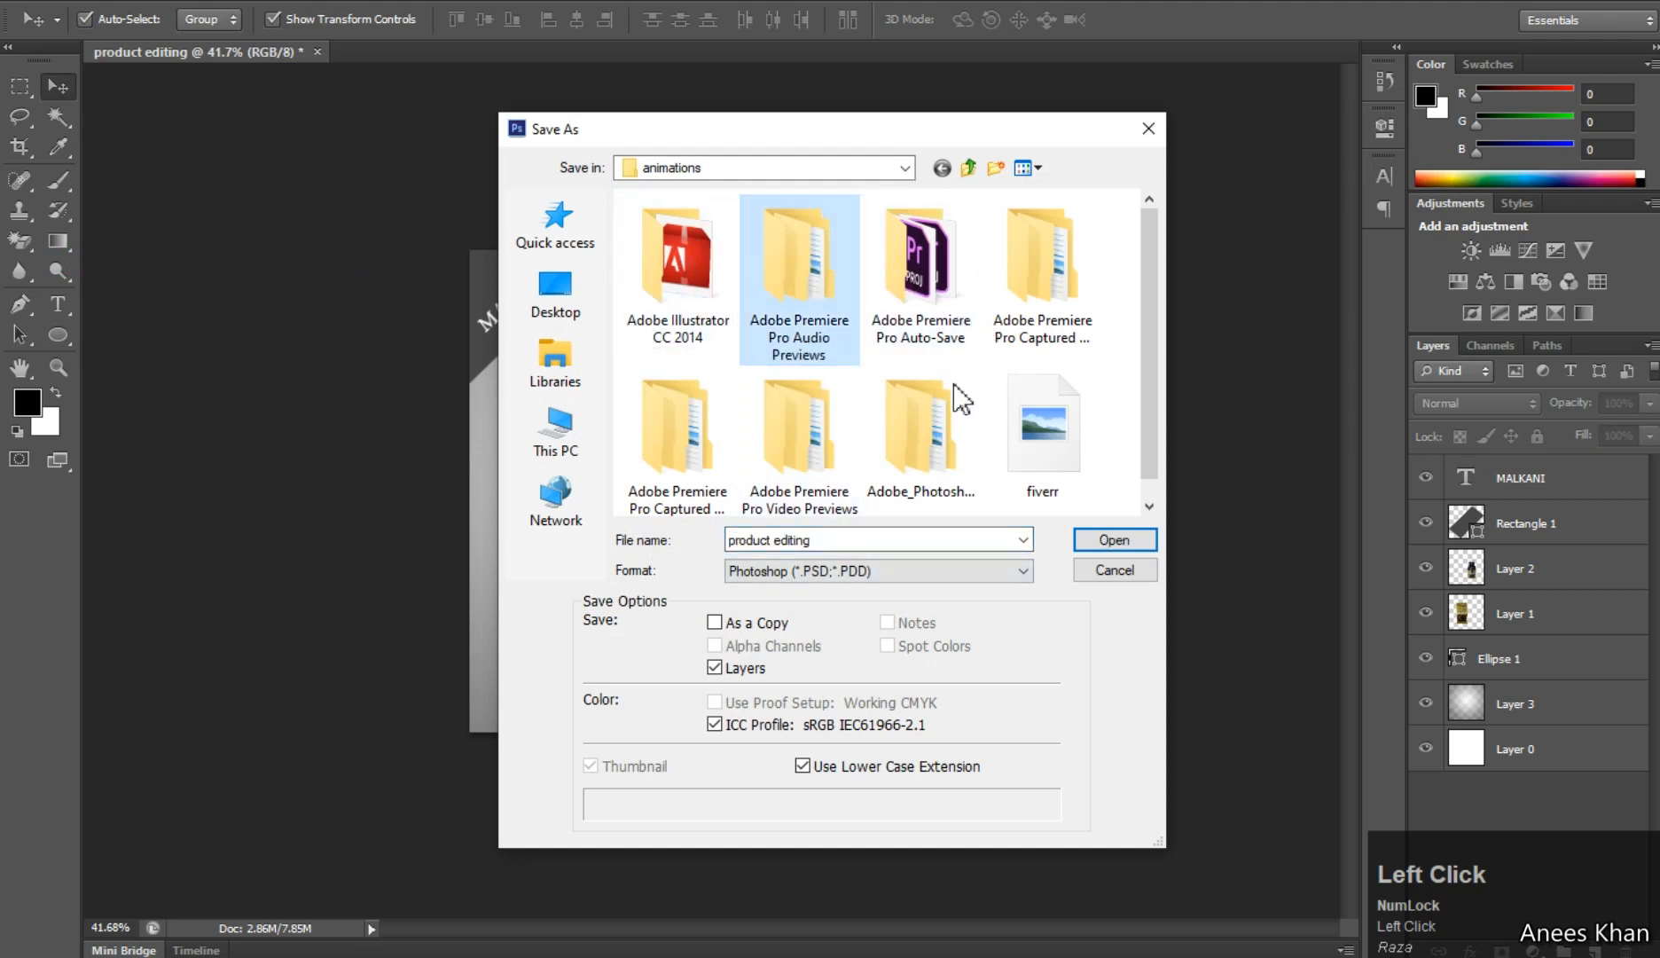
double_click(911, 448)
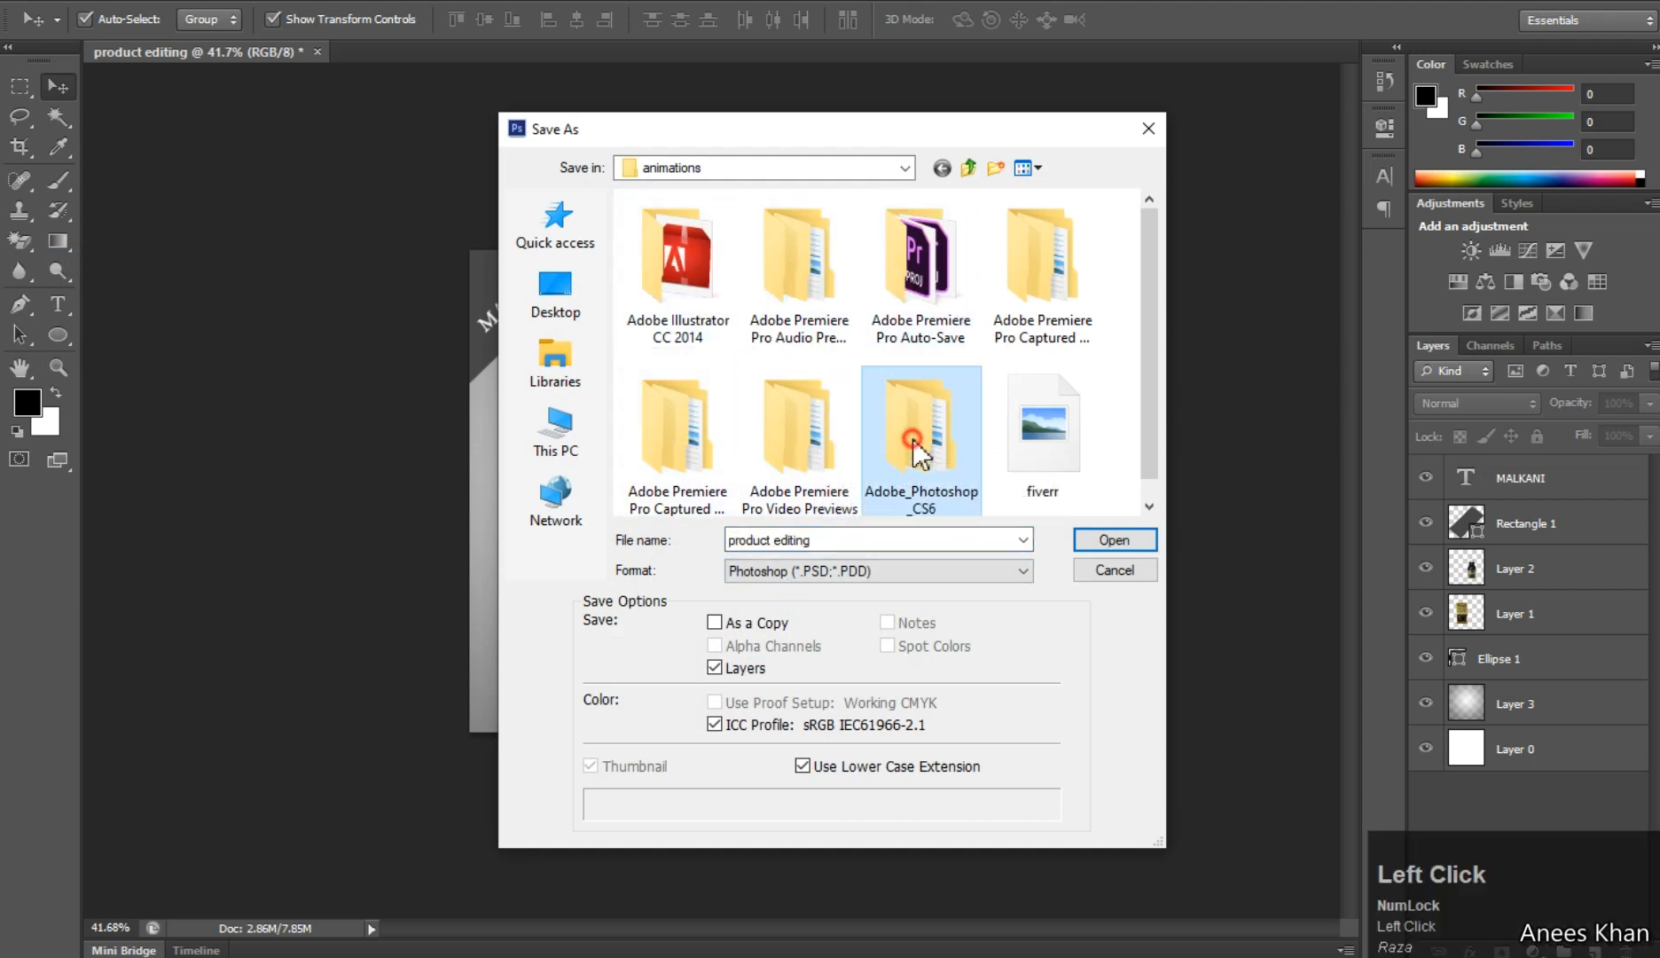
click(1096, 538)
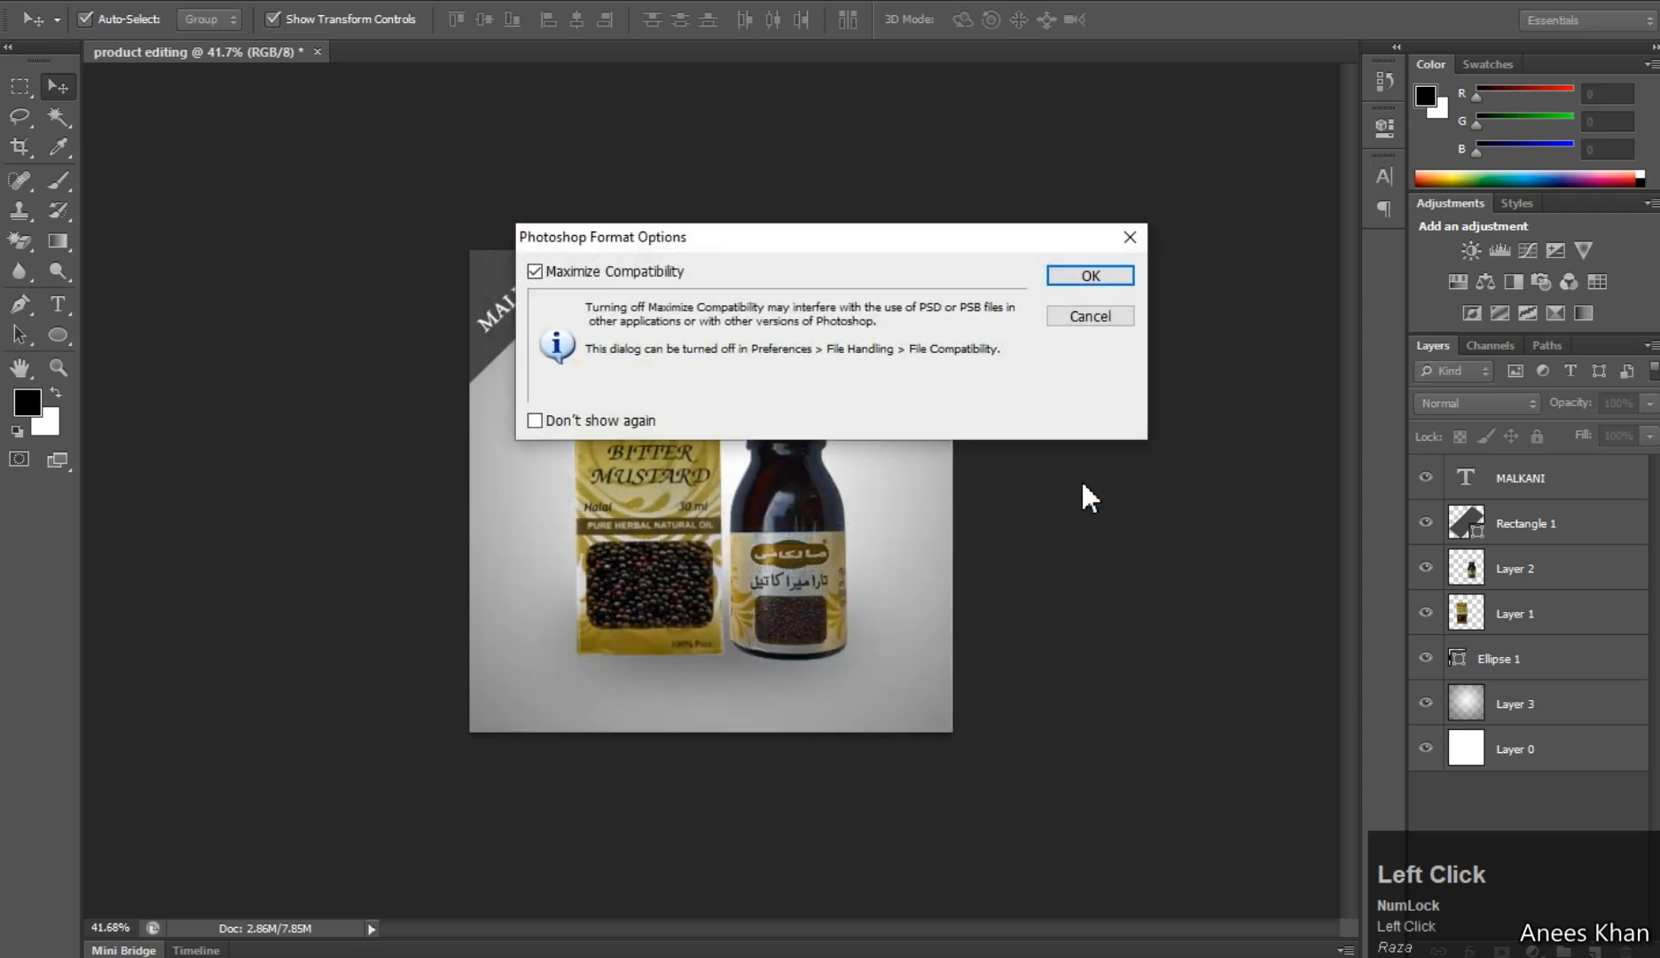